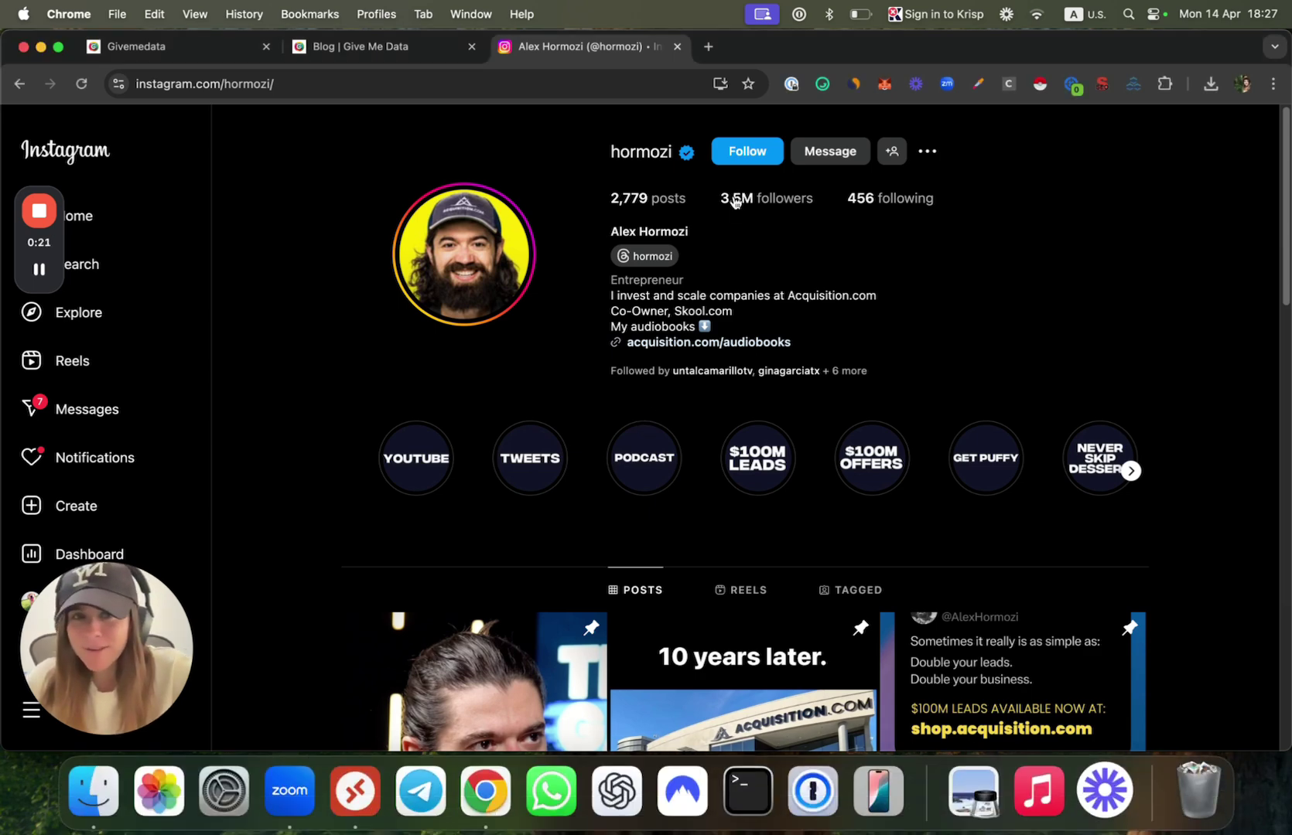
- Look through the hormozi profile's followers list down to its end, and close the list
click(736, 202)
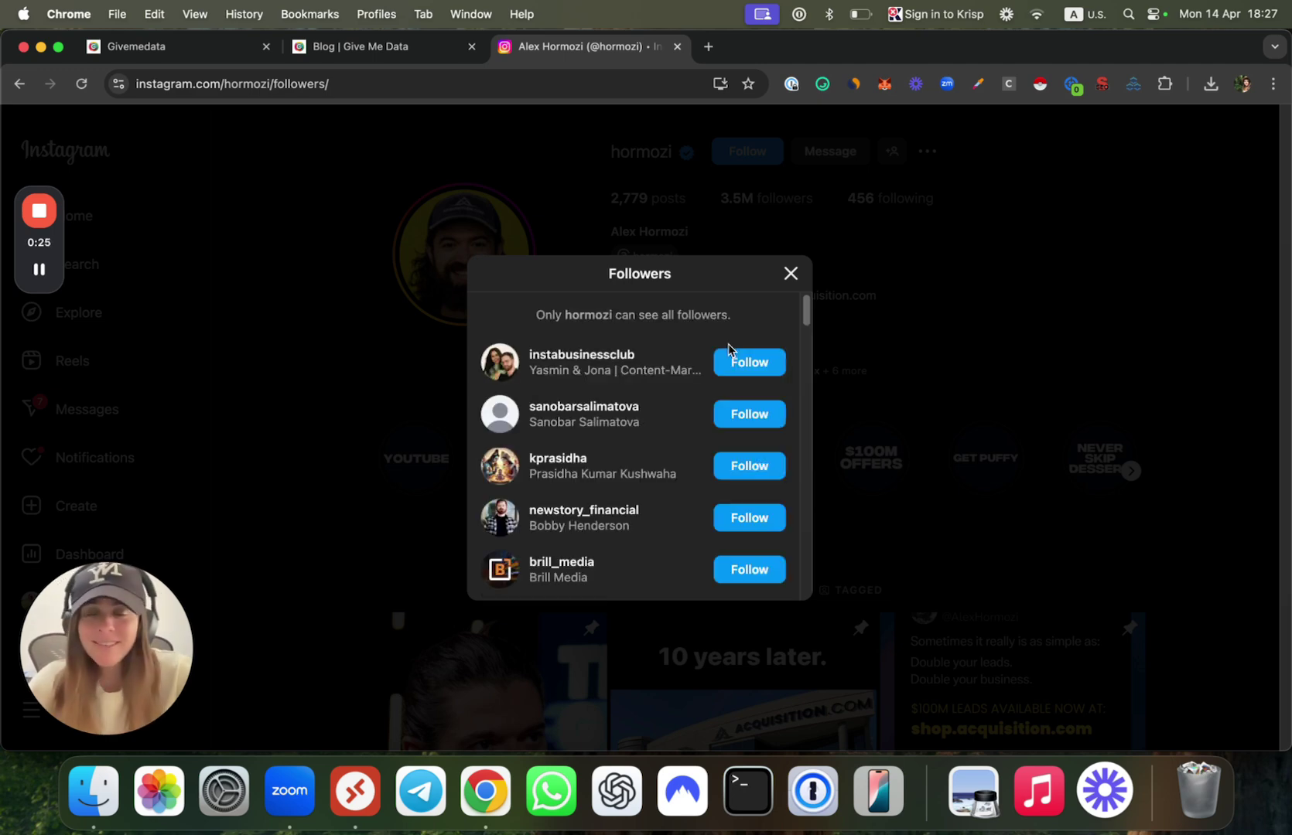
drag(535, 312, 612, 309)
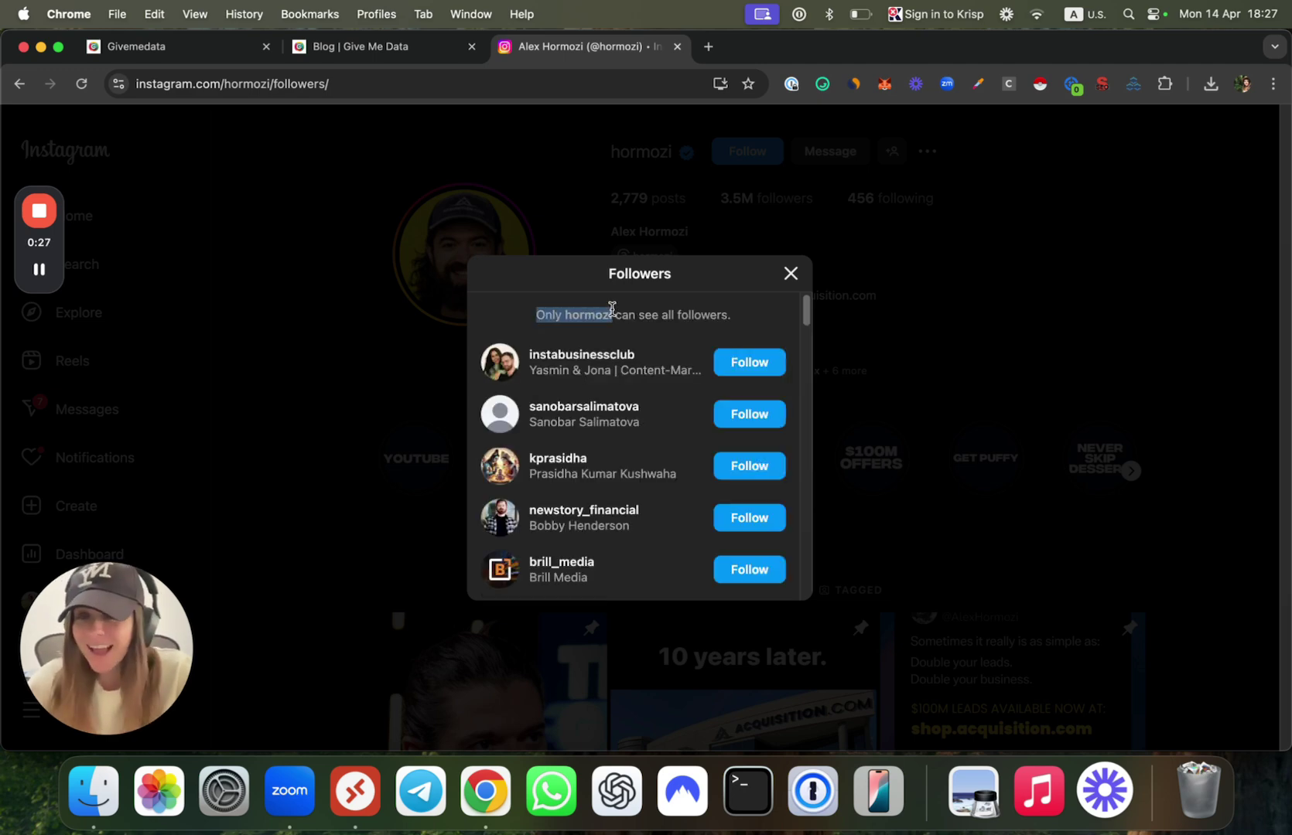
scroll(607, 440, down, 10)
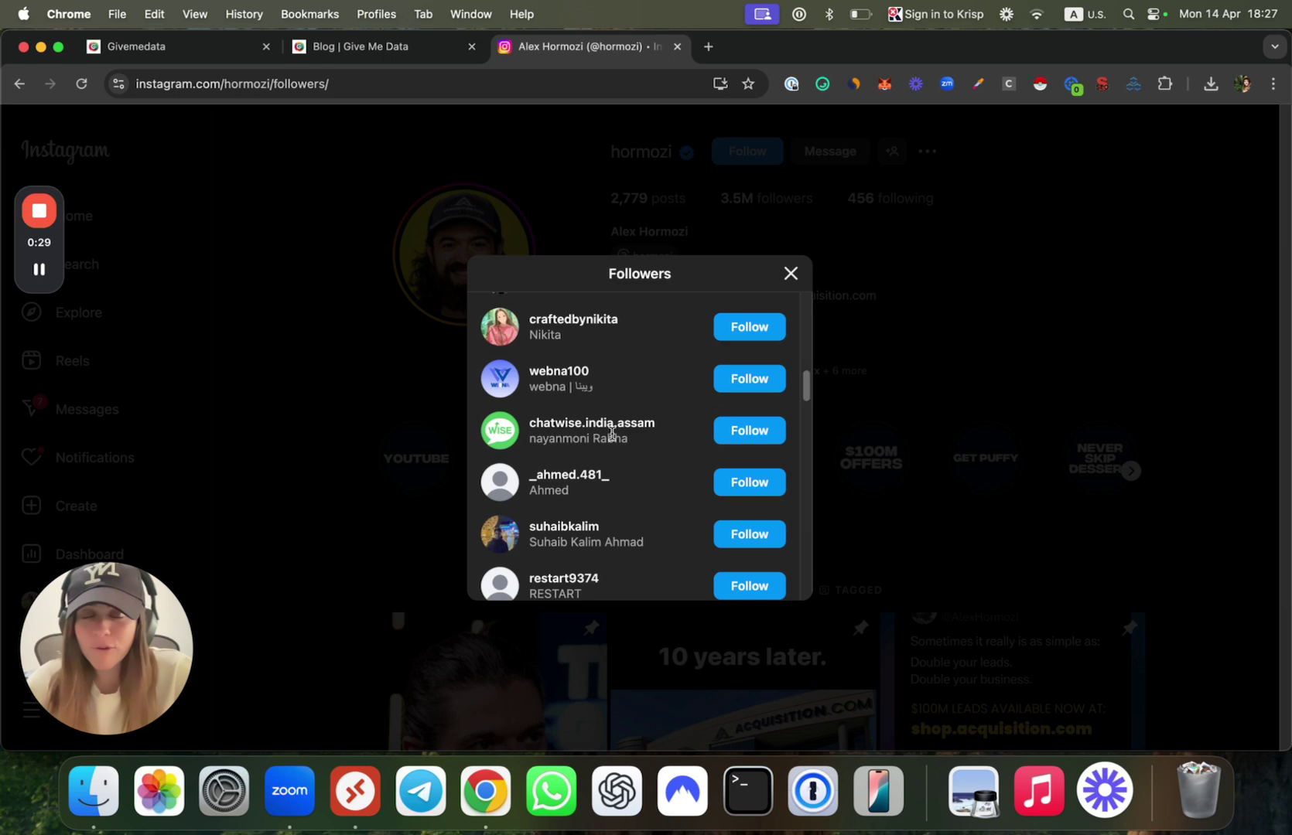
scroll(618, 443, down, 10)
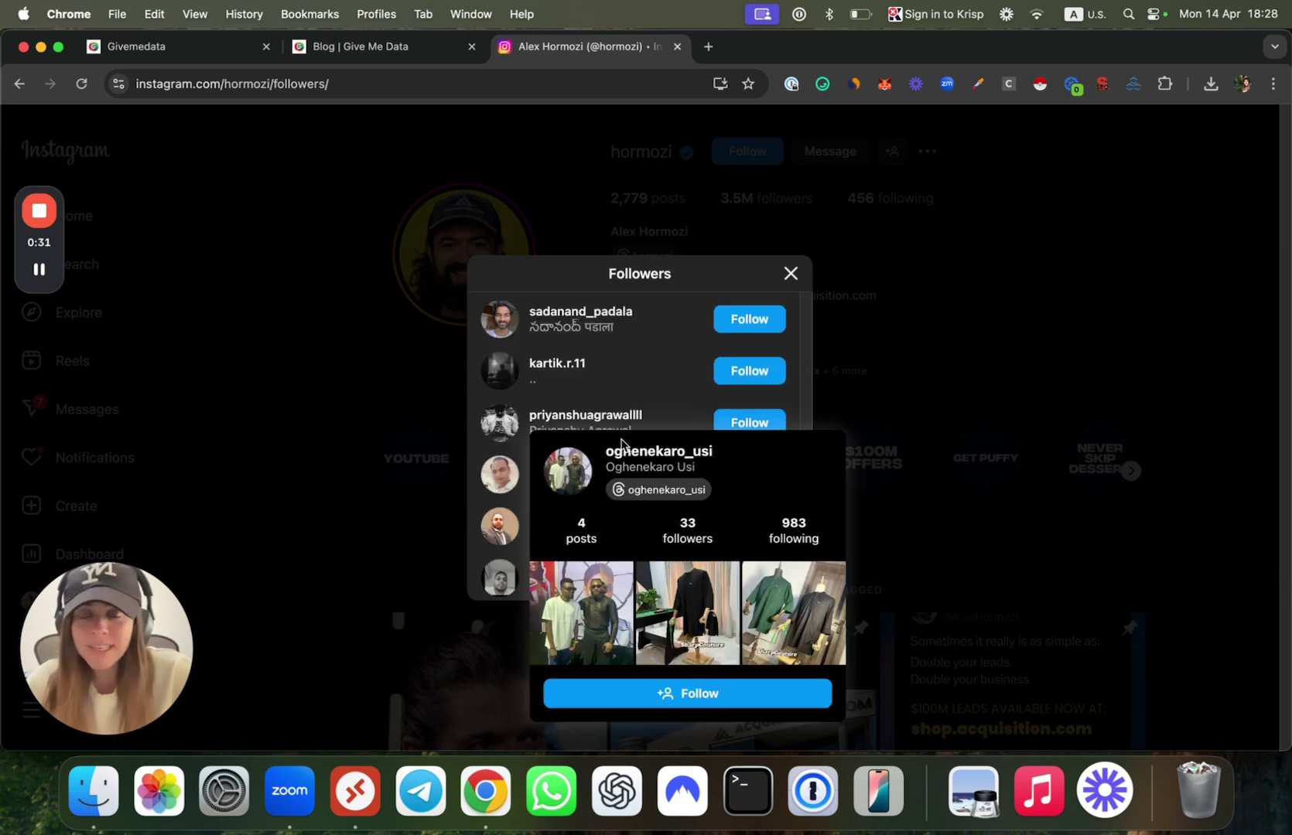
scroll(658, 384, down, 10)
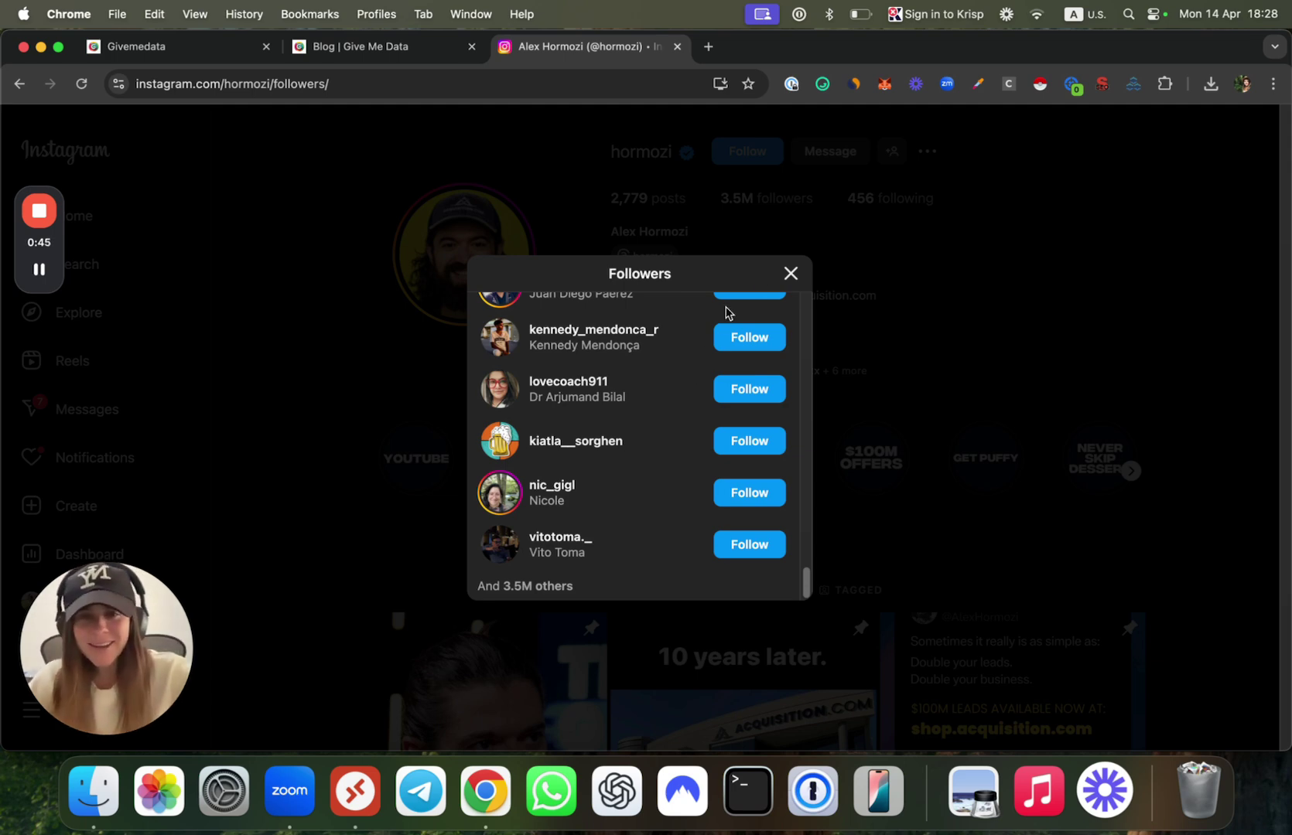
click(791, 272)
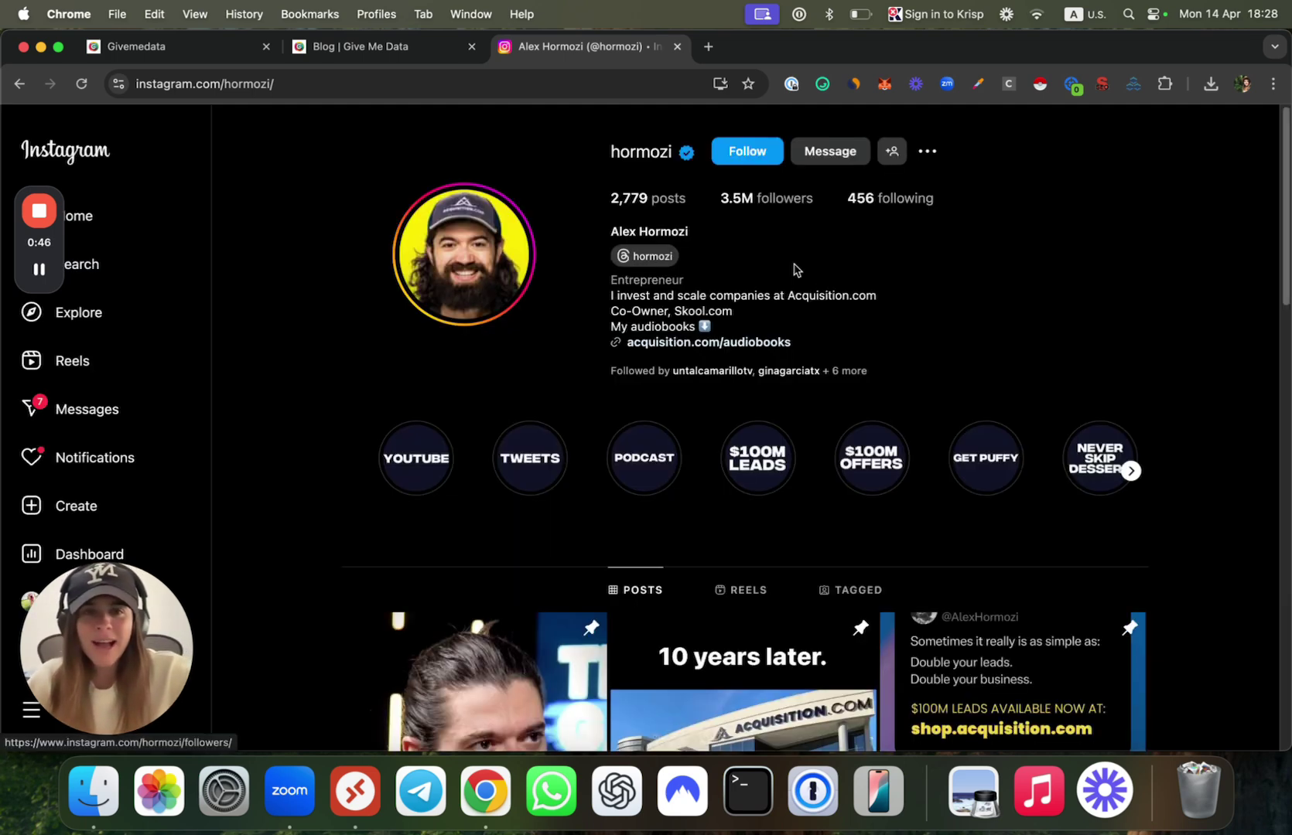
- Copy the username hormozi from the account information on the Instagram profile
click(193, 47)
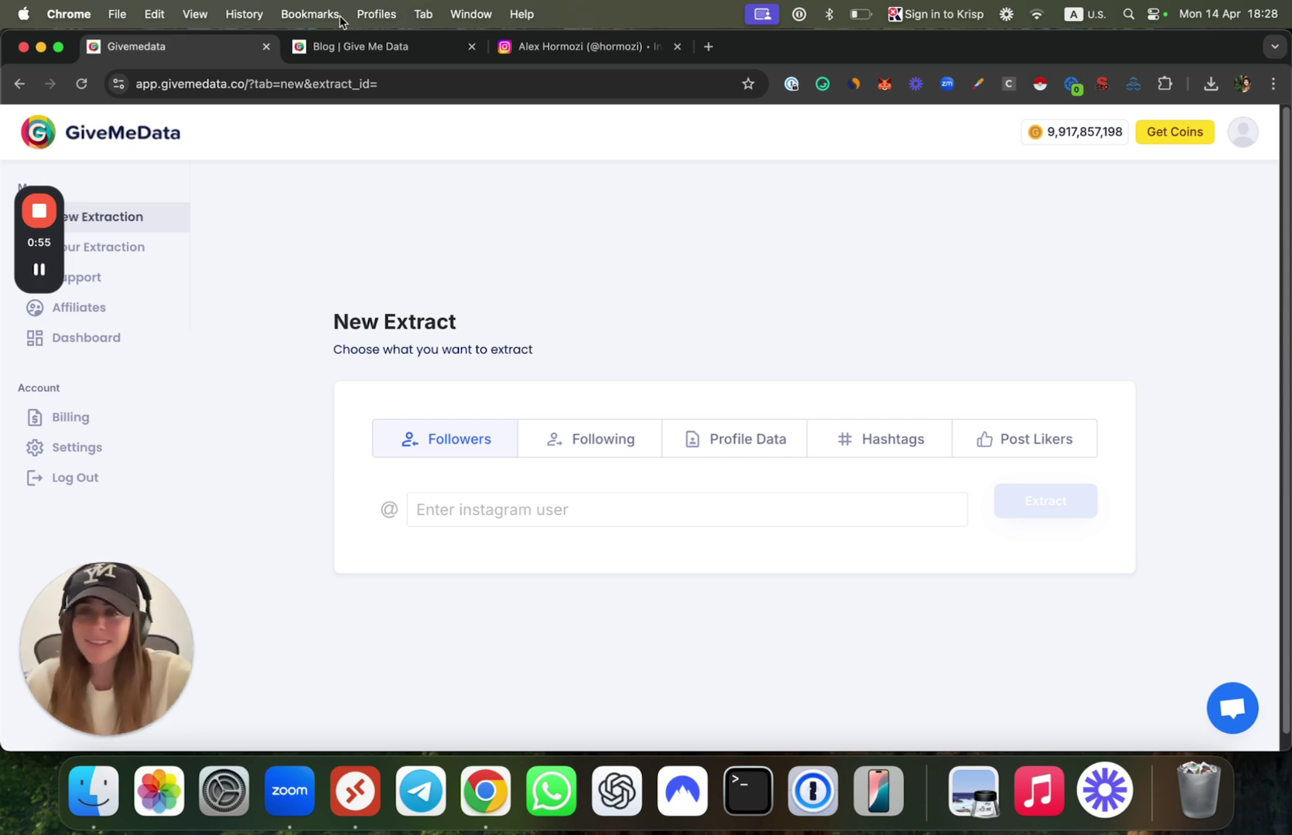
click(534, 47)
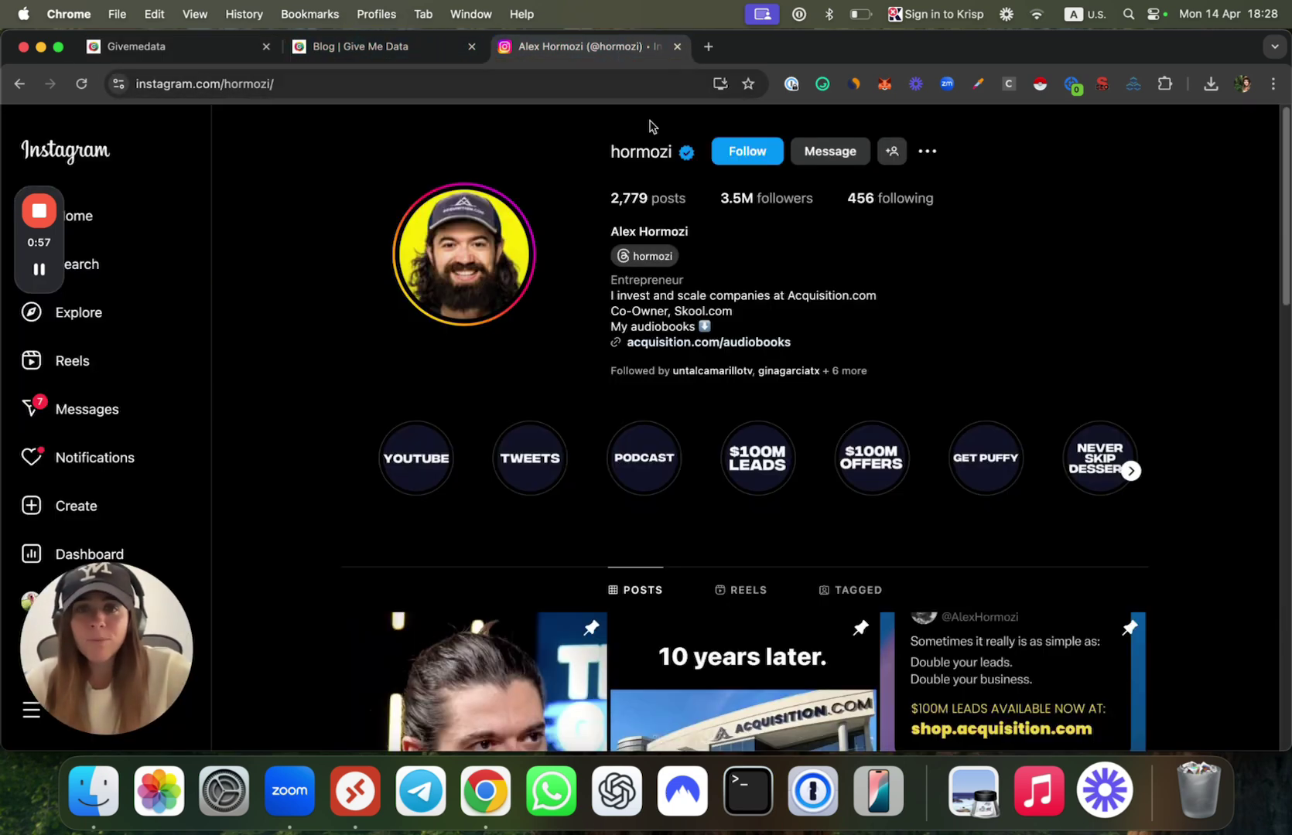
click(641, 152)
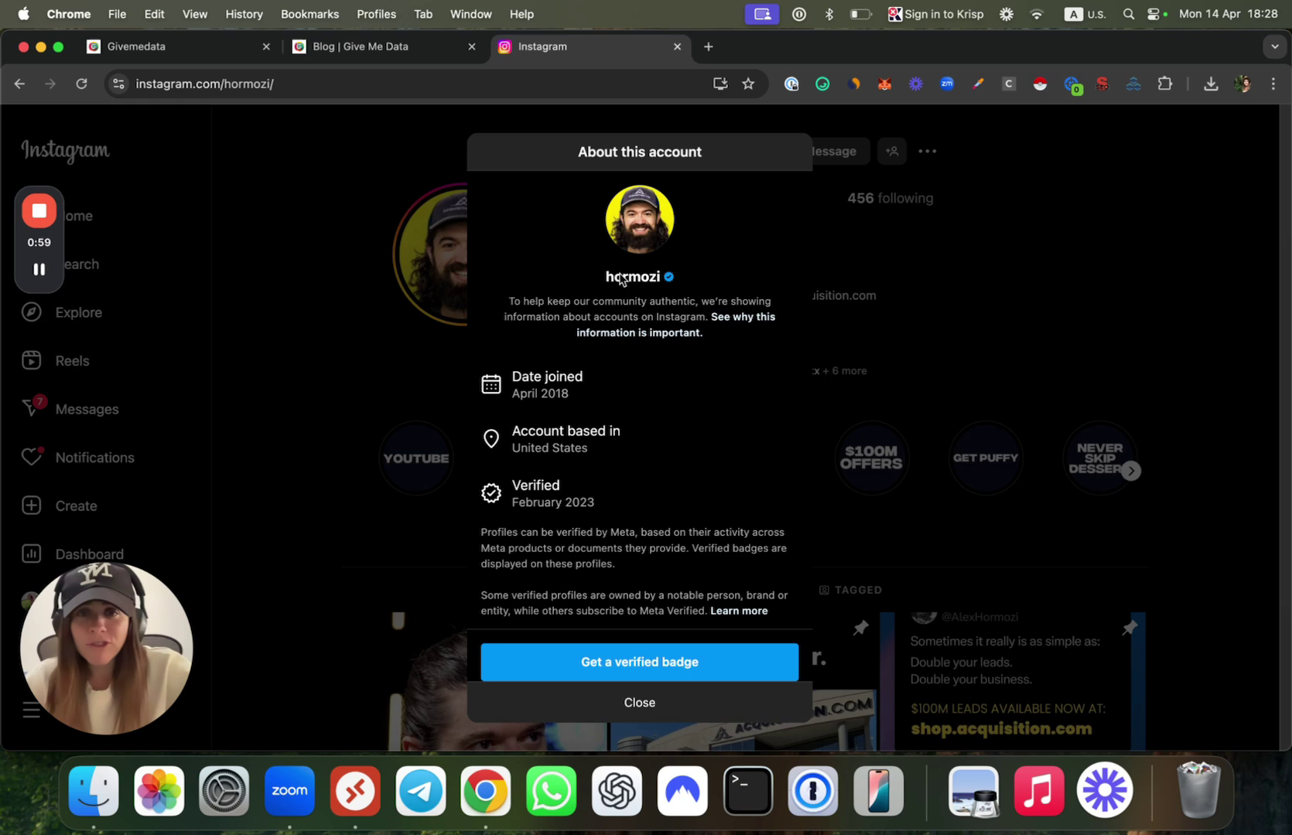
right_click(620, 279)
click(639, 309)
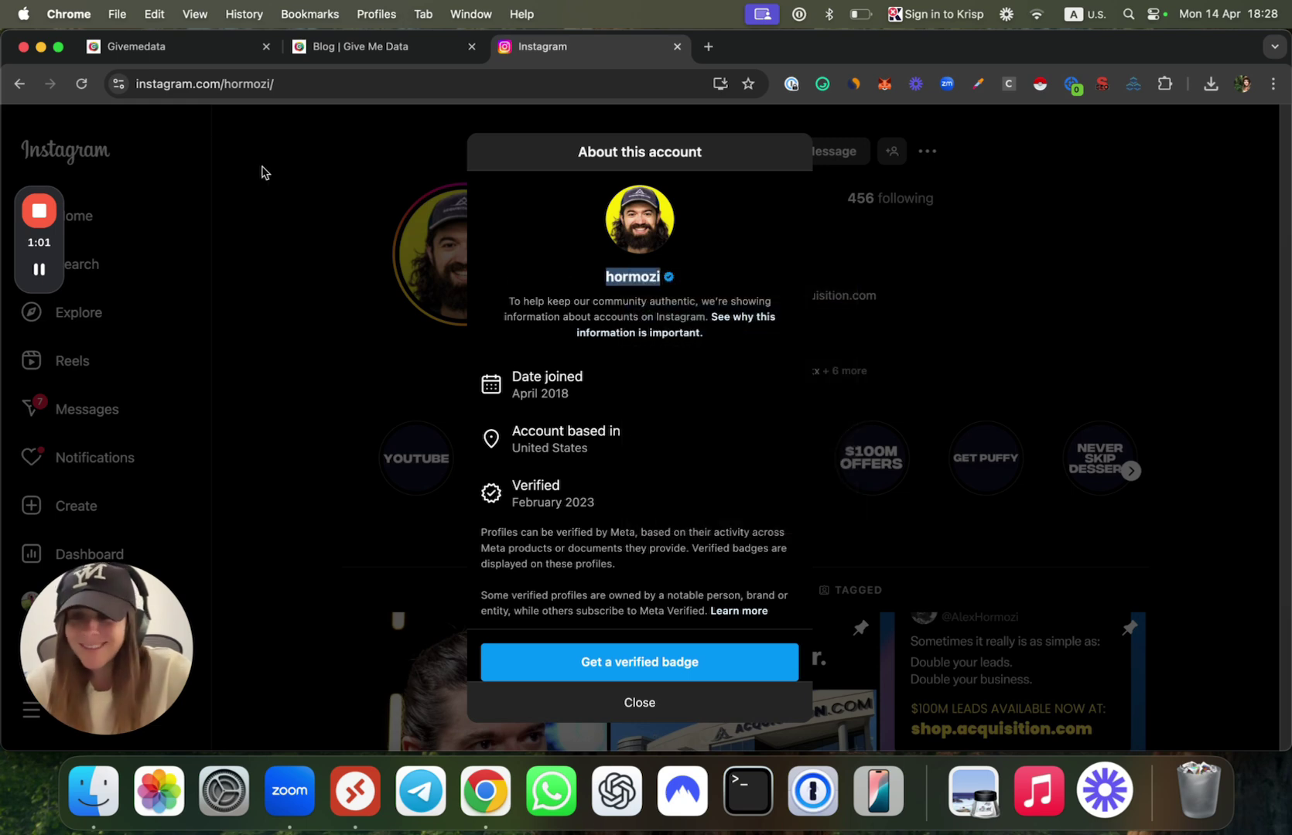
- Look over the GiveMeData website's blog page and the preview of extractions on its home page
click(194, 48)
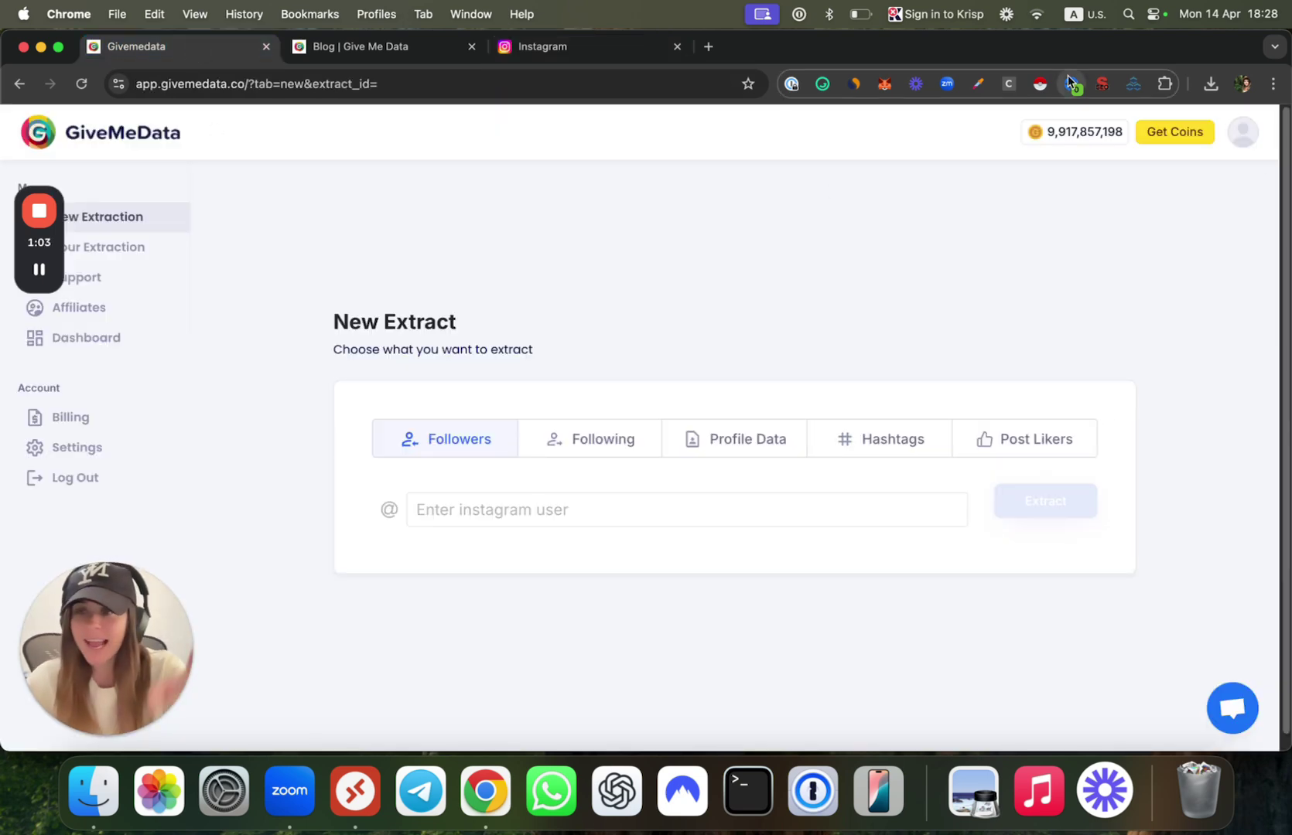
click(424, 48)
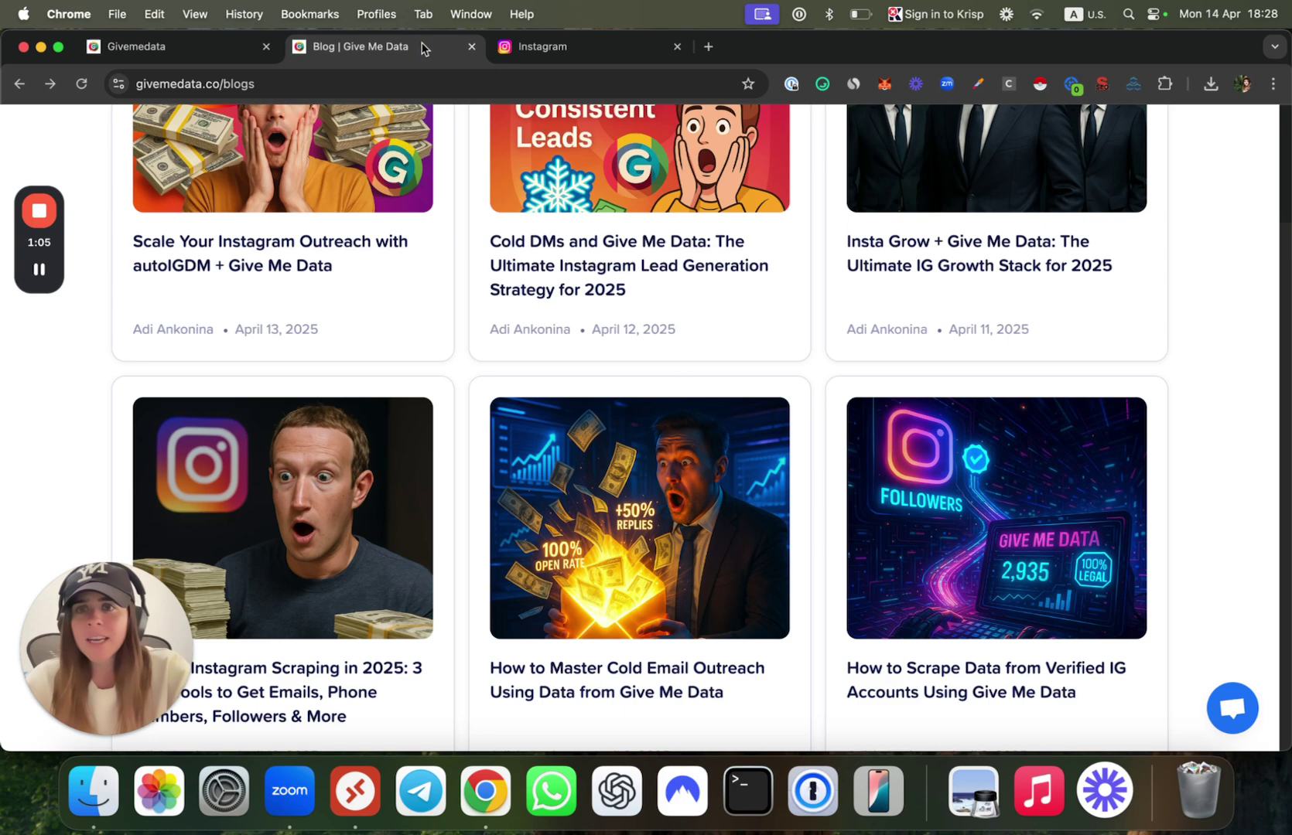
scroll(17, 412, up, 5)
click(164, 137)
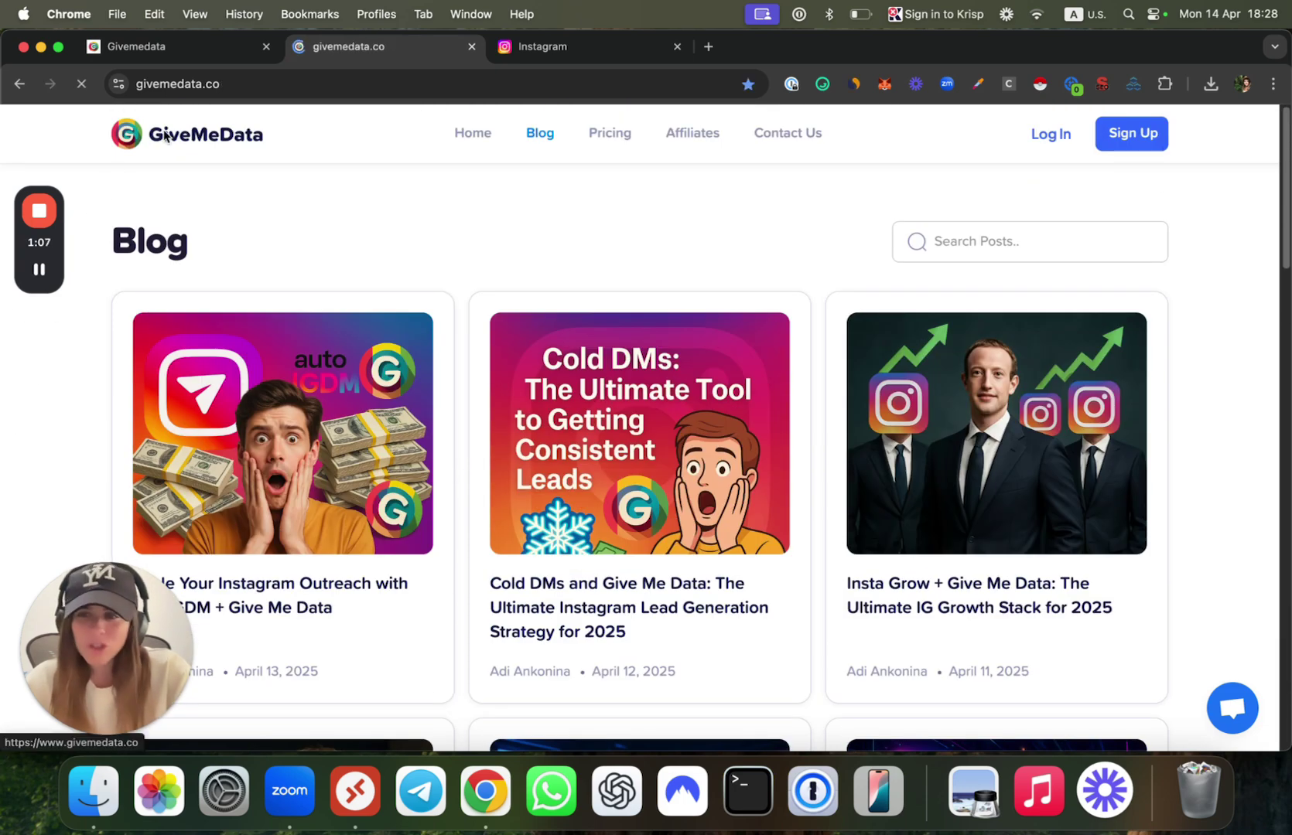
scroll(867, 297, down, 5)
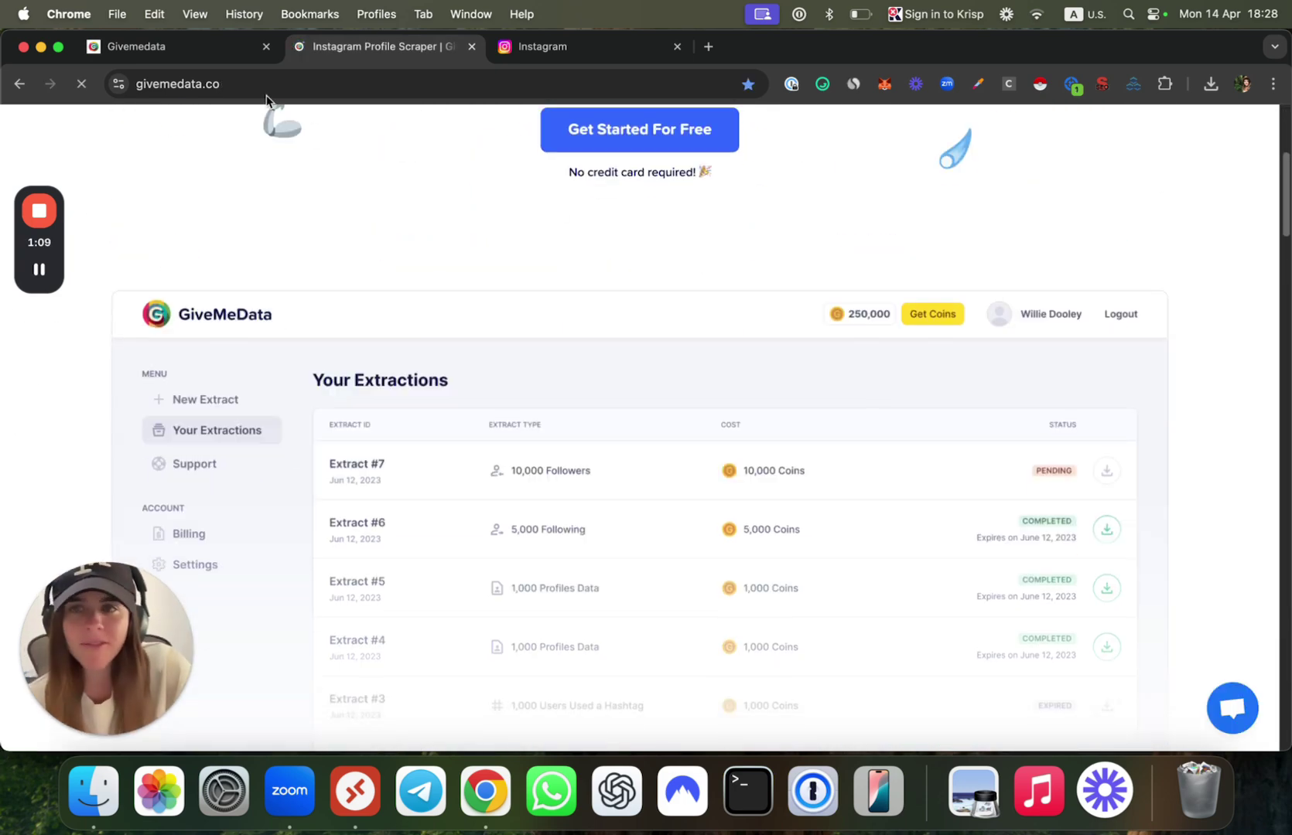
- Set up a new Followers extraction in the GiveMeData app for the Instagram user hormozi
click(216, 48)
click(530, 519)
text(hormozi)
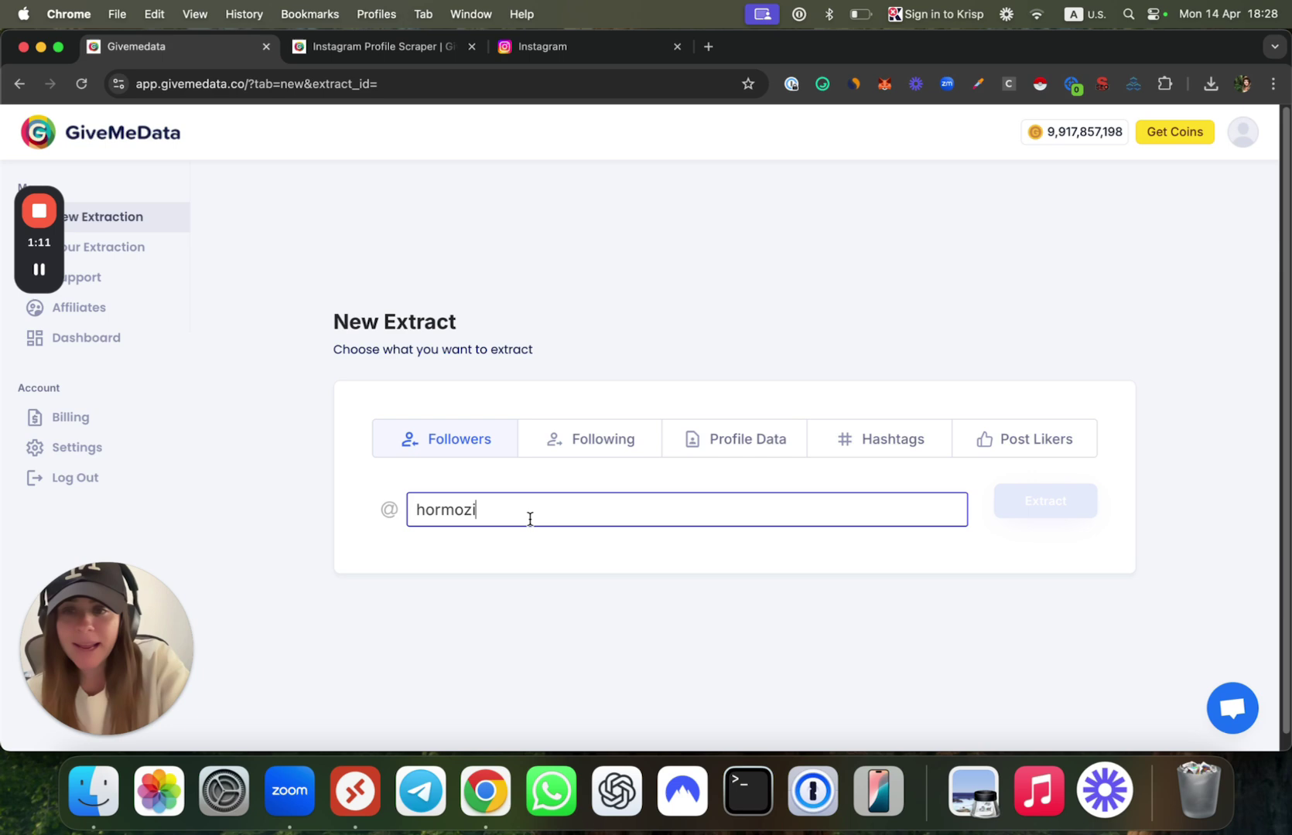
click(558, 387)
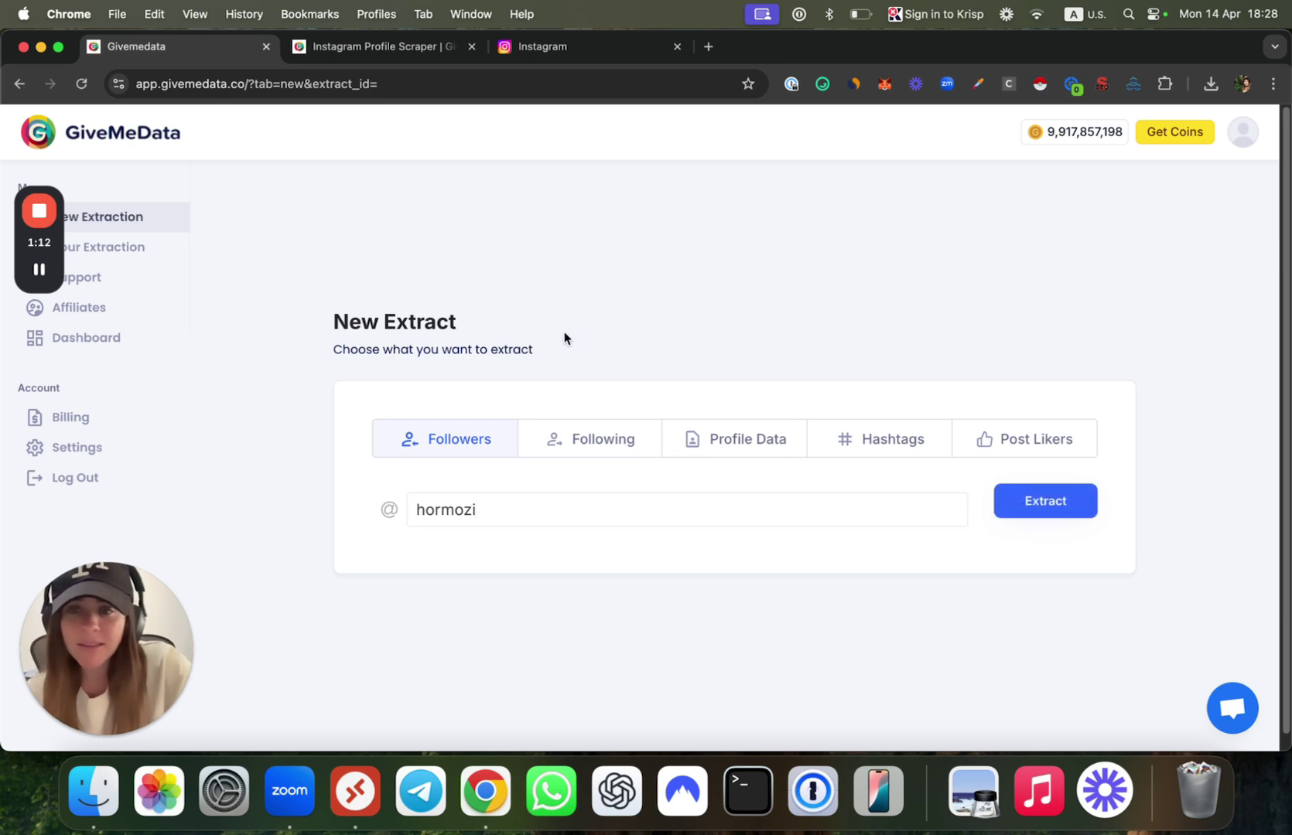
click(1039, 512)
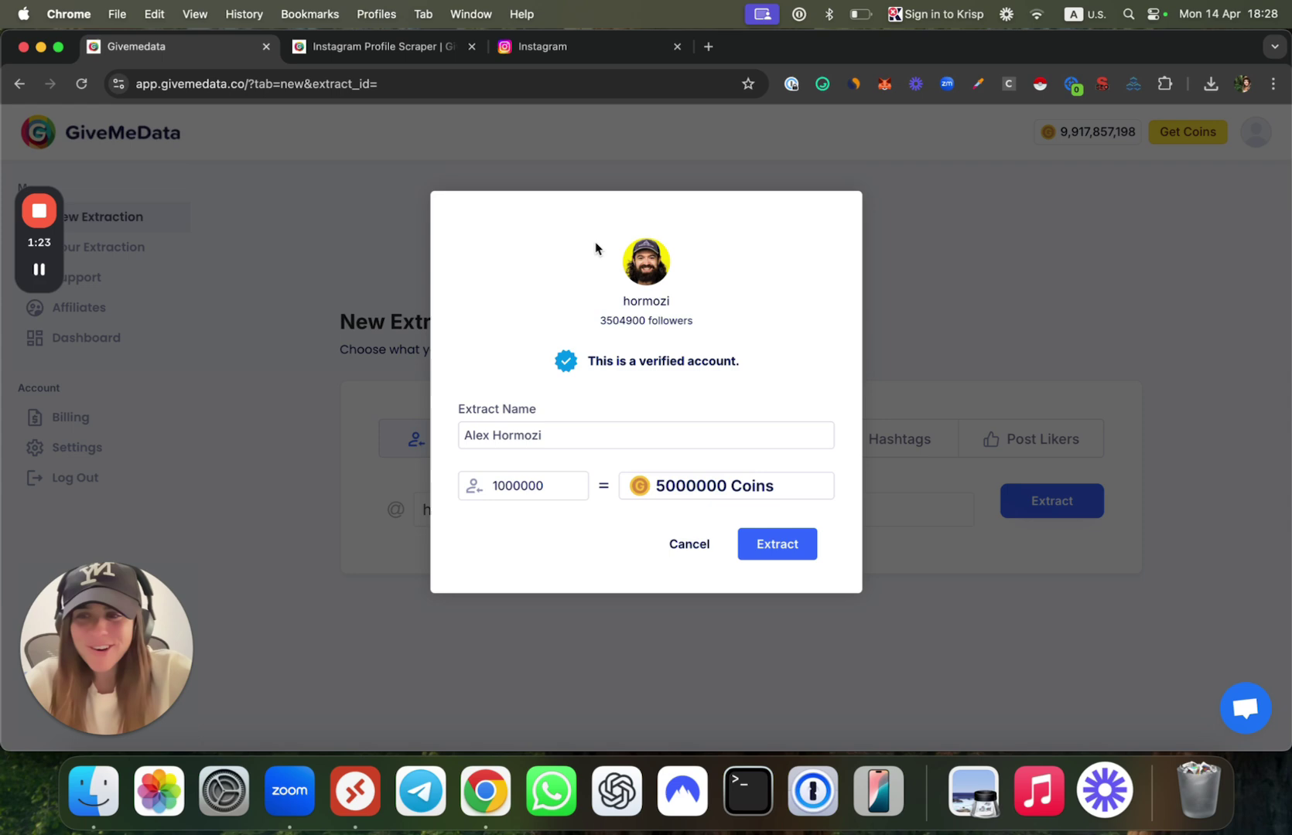
- Set the number of followers to extract to 1000, submit the extraction and go to the extractions list
drag(596, 321, 609, 316)
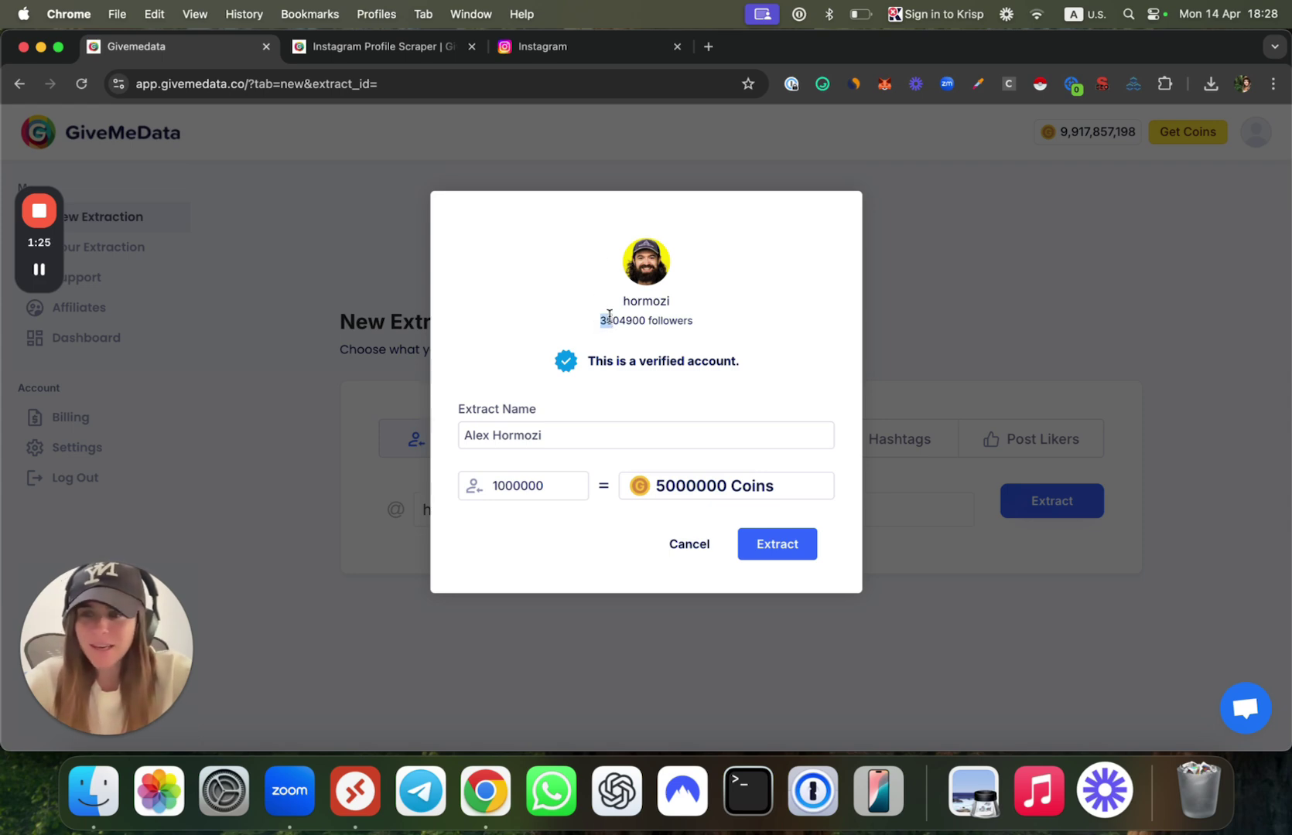
drag(546, 486, 490, 484)
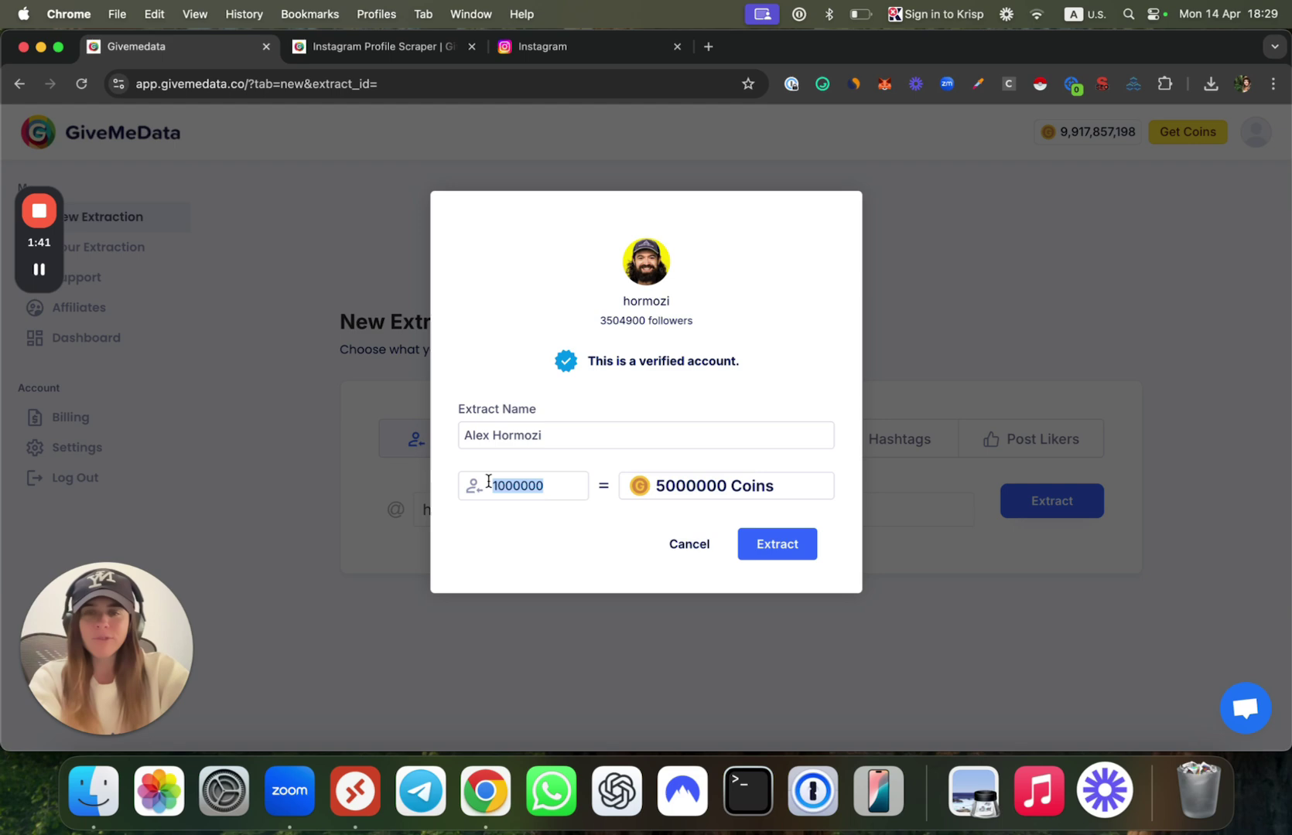
text(1000)
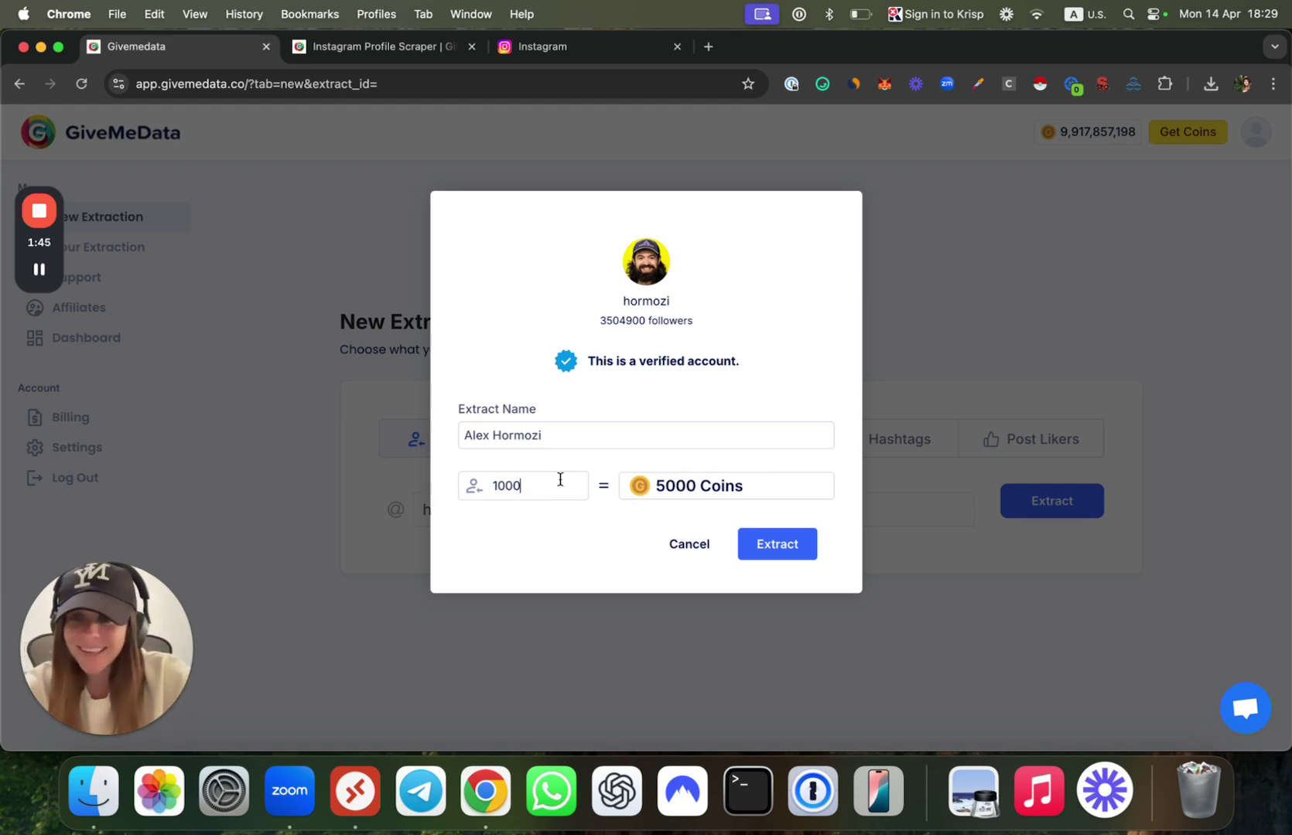
click(781, 546)
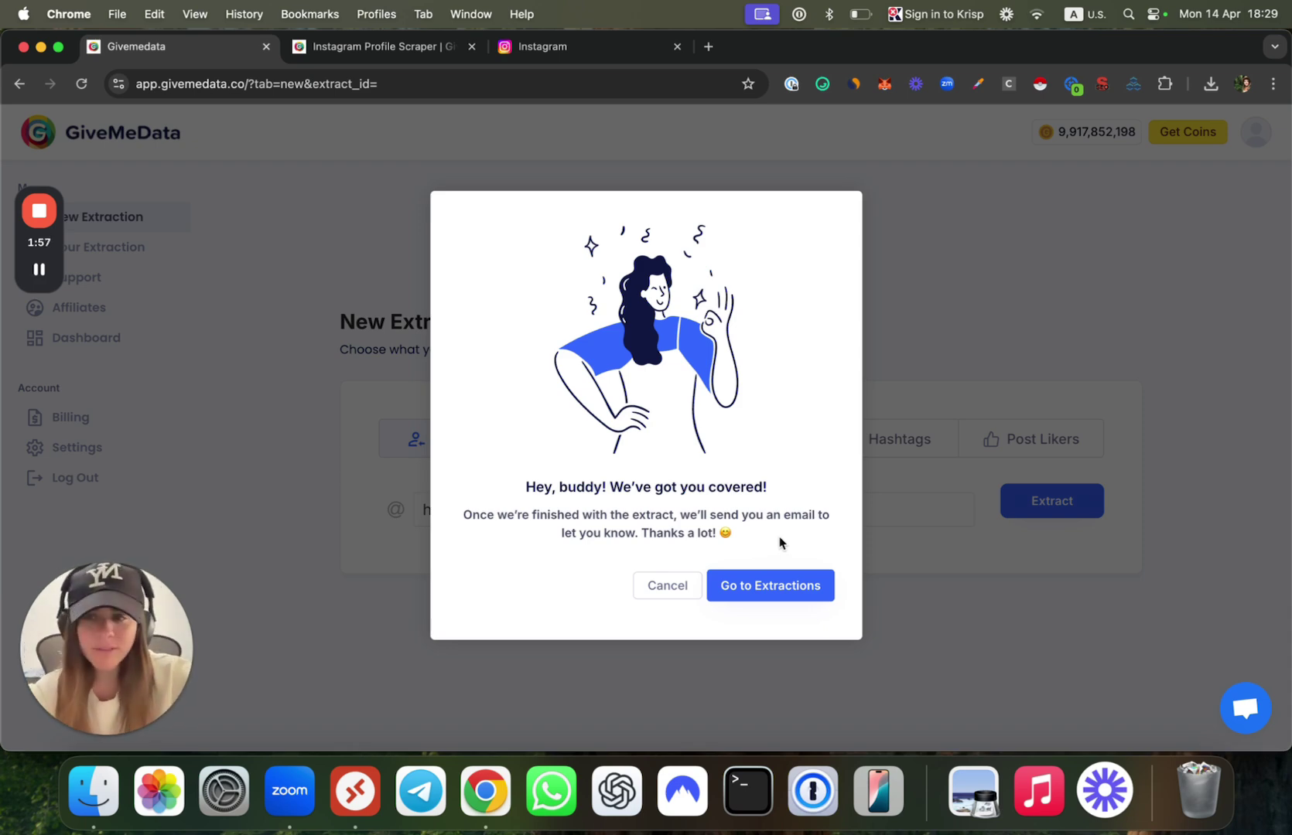
click(756, 588)
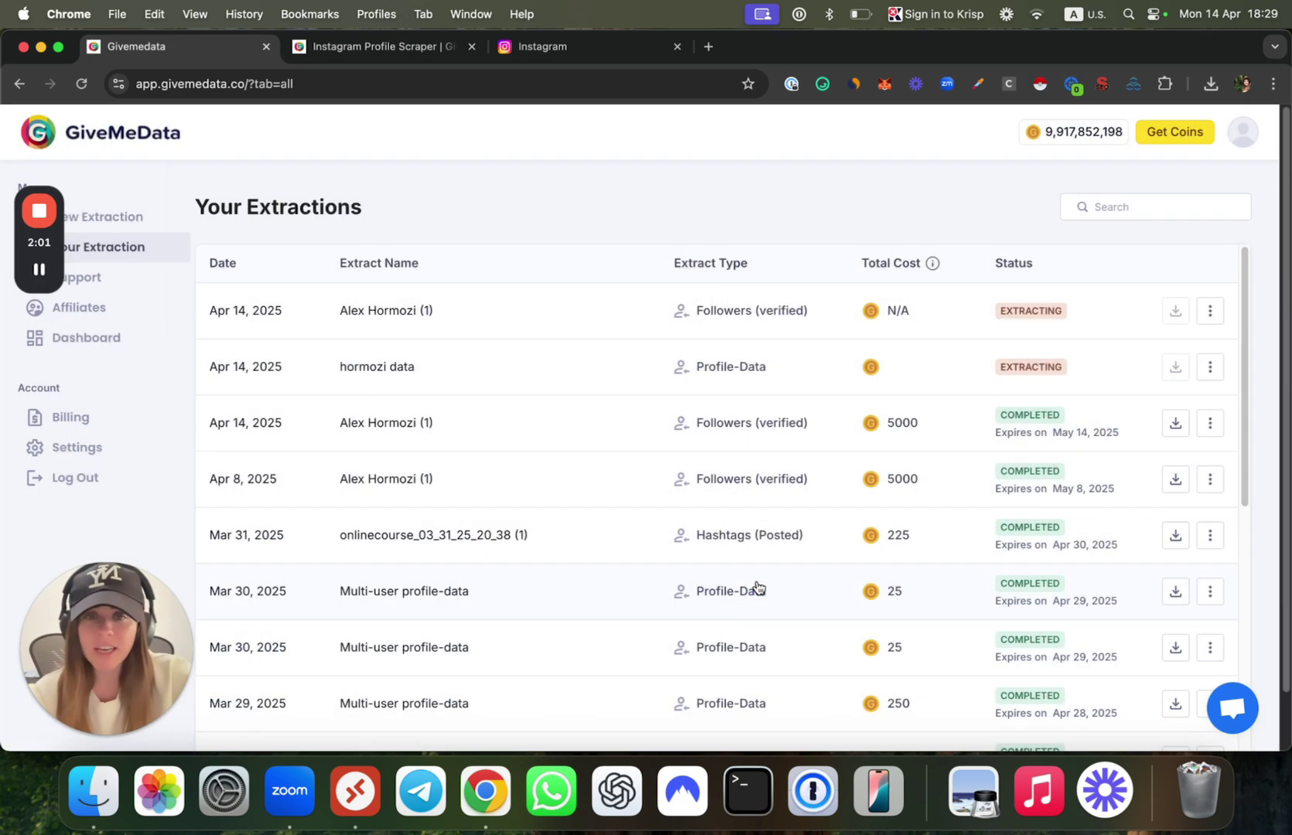
- Download the CSV of the completed Apr 14, 2025 Alex Hormozi followers extraction and open it in Numbers
click(456, 421)
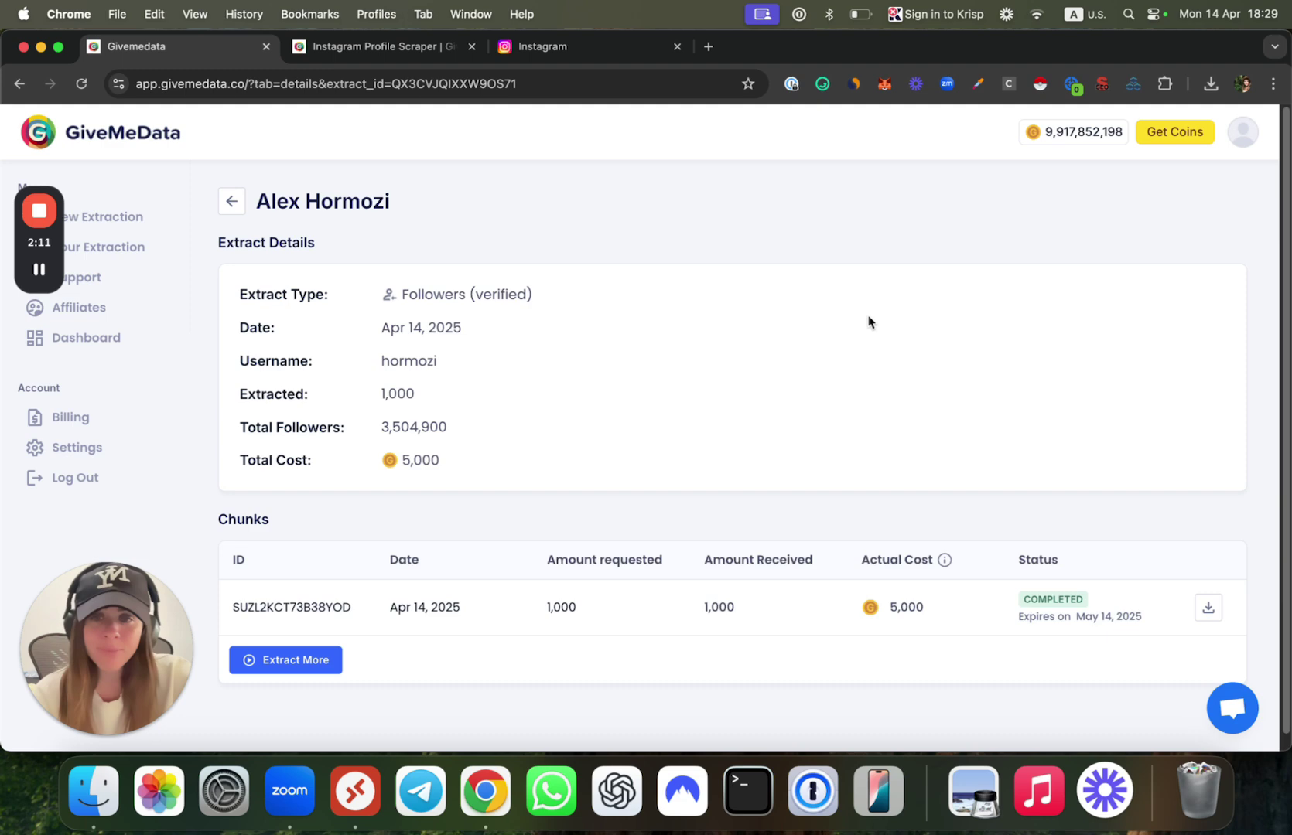
click(1206, 611)
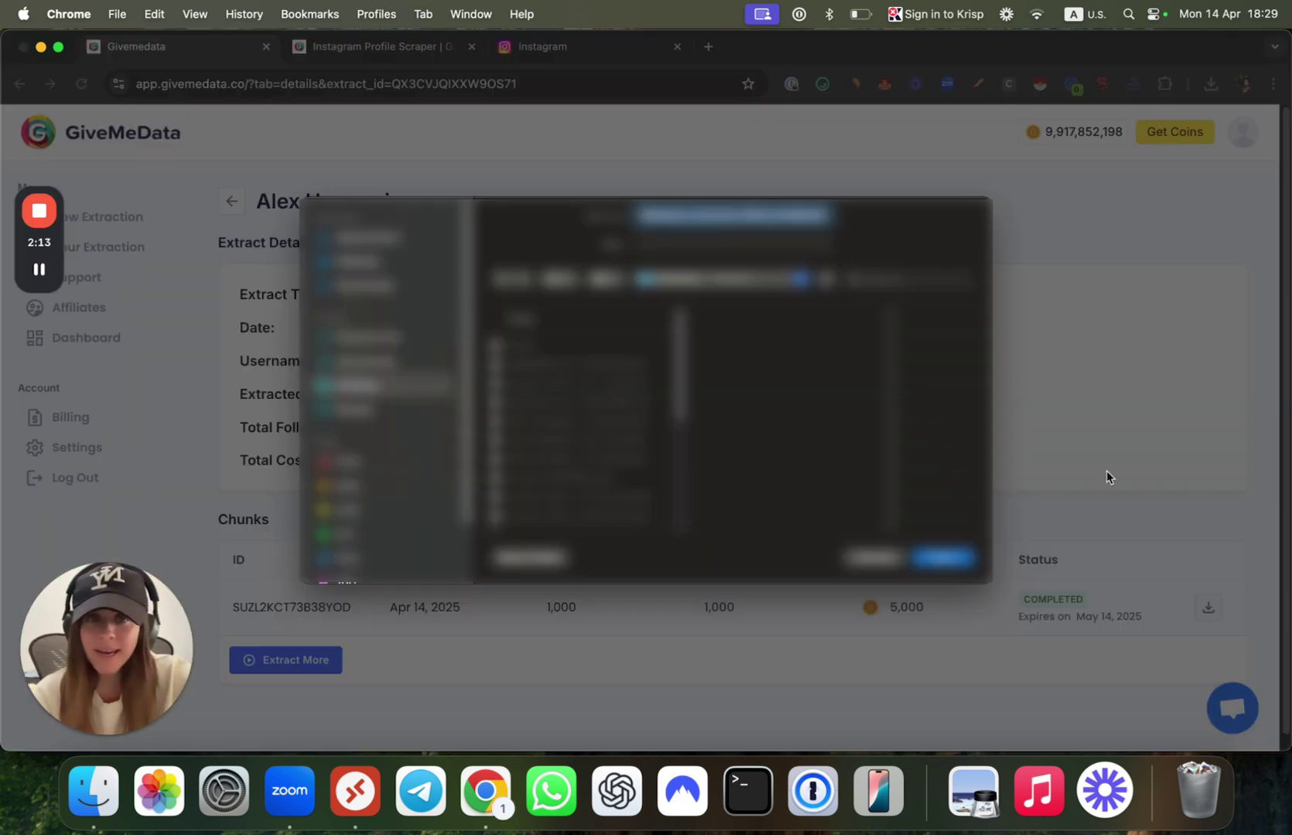
key(Return)
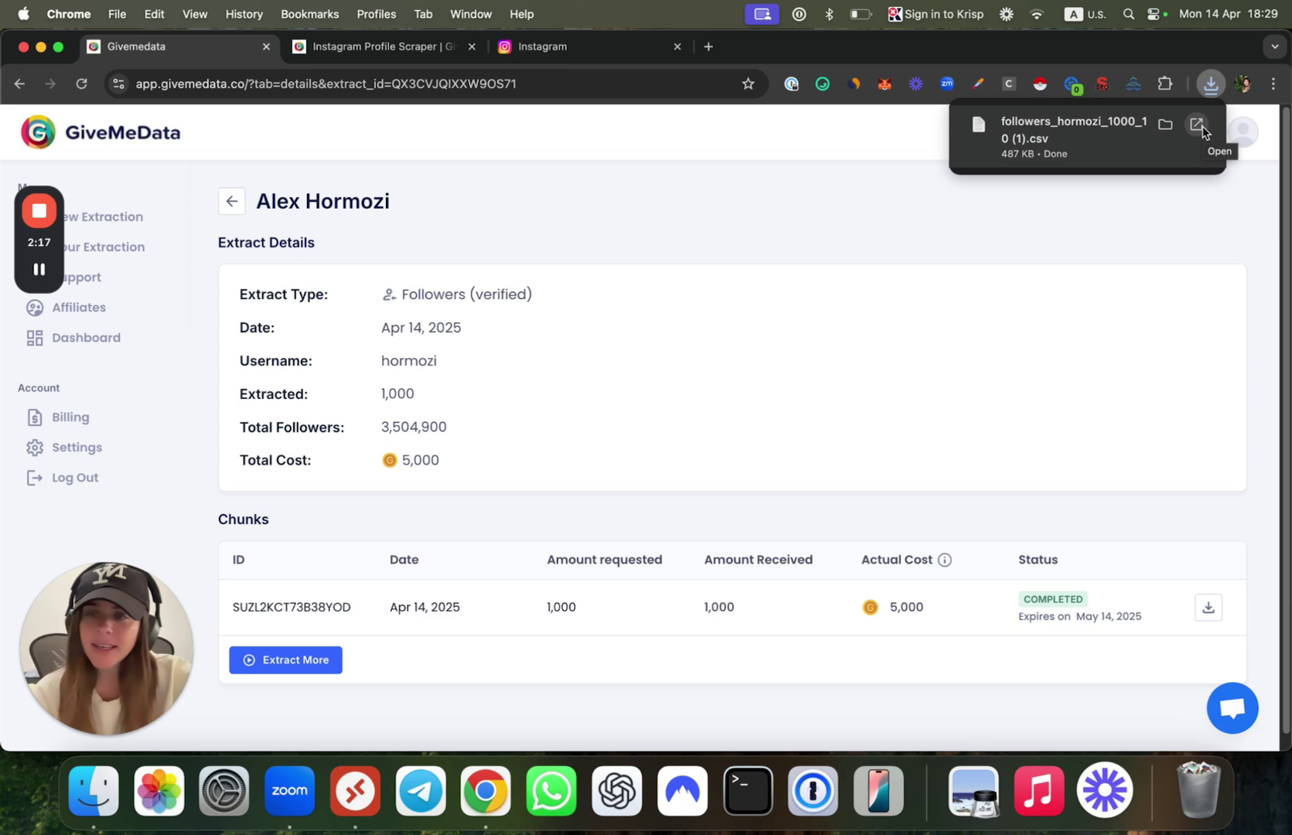
click(1210, 116)
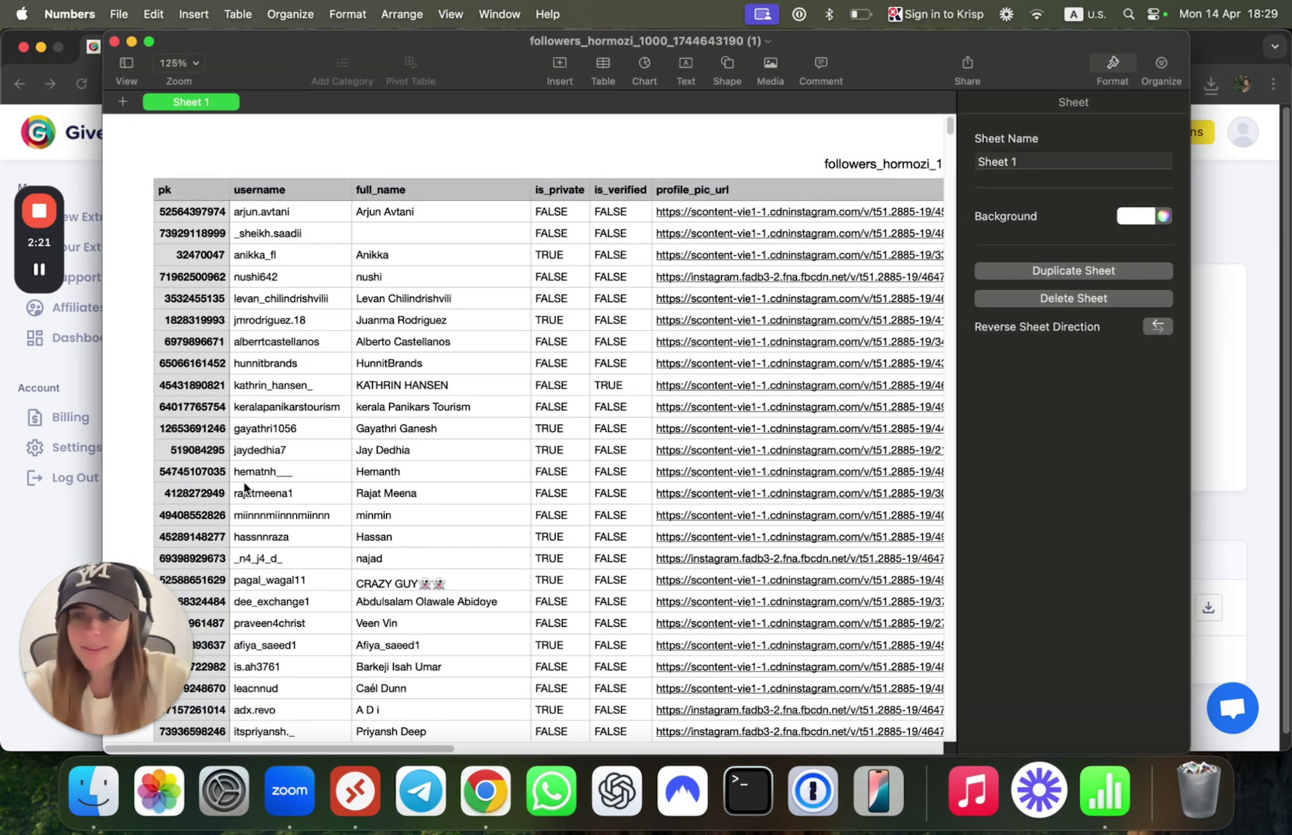
- Examine the pk, username, full_name, is_private and is_verified columns of the exported followers table
click(186, 194)
drag(194, 214, 197, 319)
drag(243, 238, 271, 343)
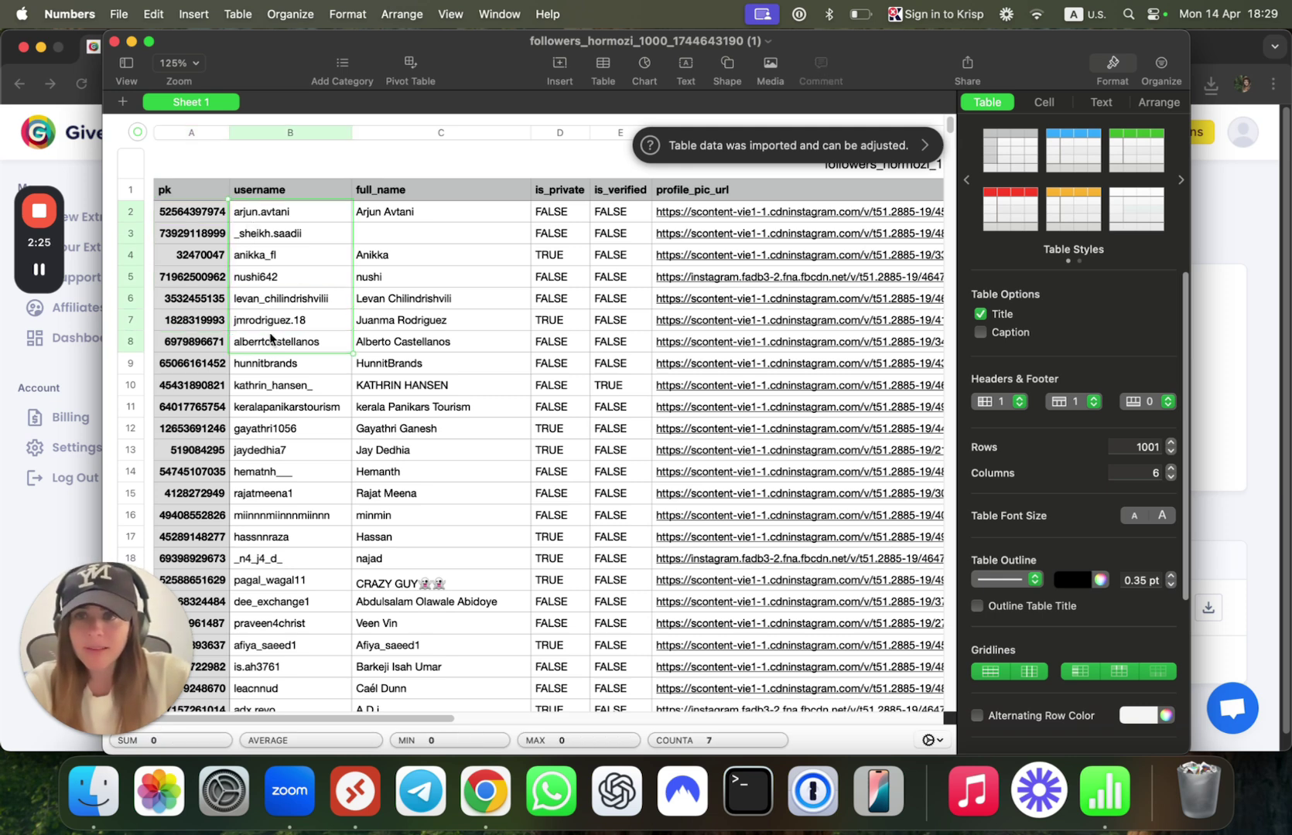
drag(400, 220, 406, 410)
drag(548, 206, 546, 287)
drag(617, 232, 628, 348)
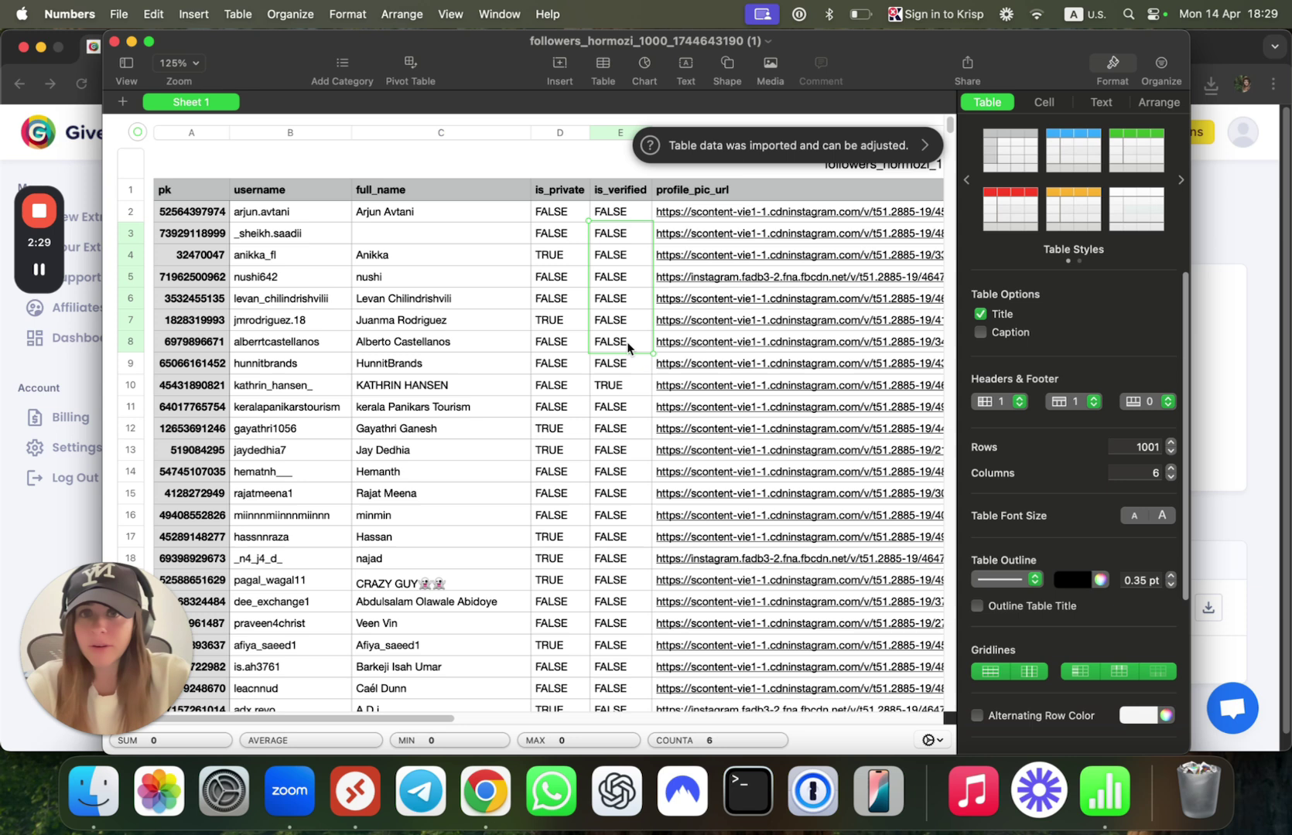
- View a follower's profile picture through its profile_pic_url link, and return to the extraction details in Chrome
click(716, 323)
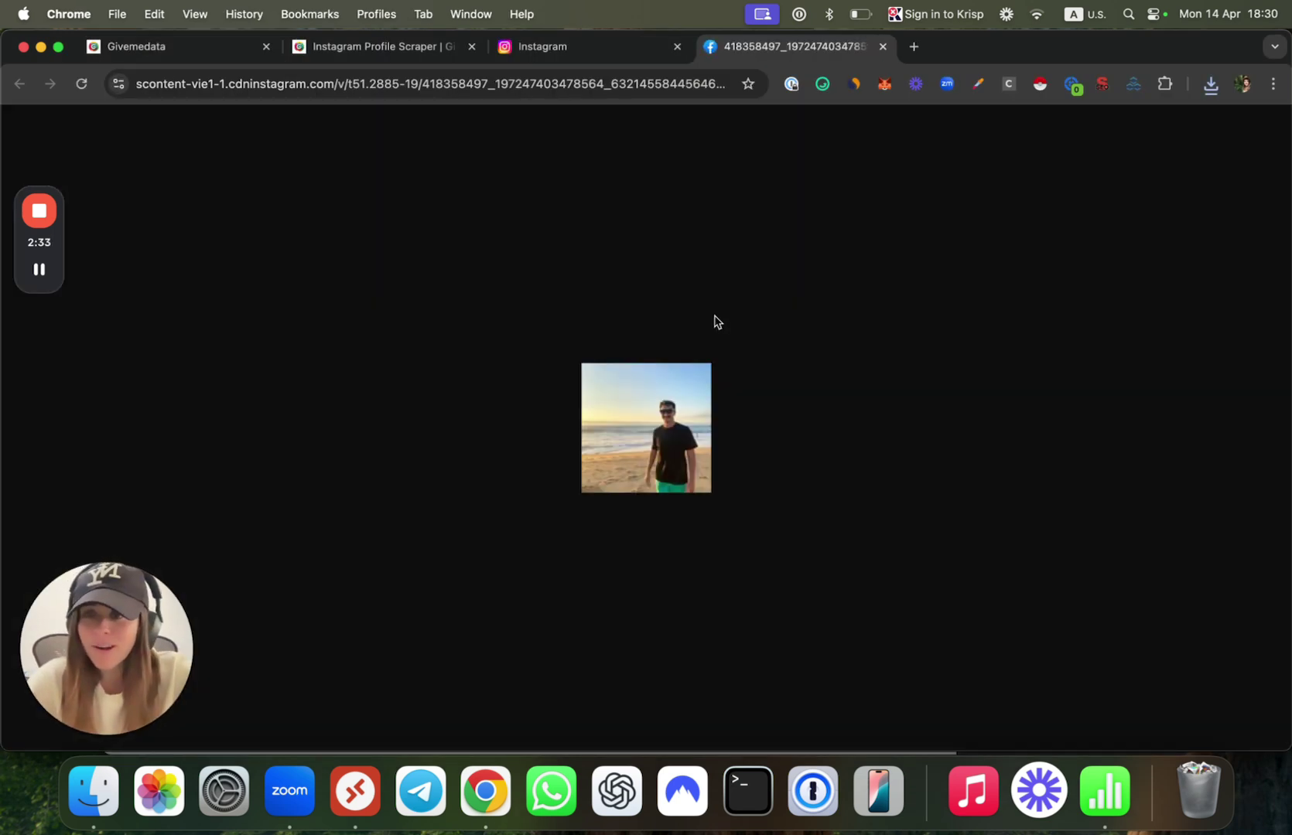
click(881, 48)
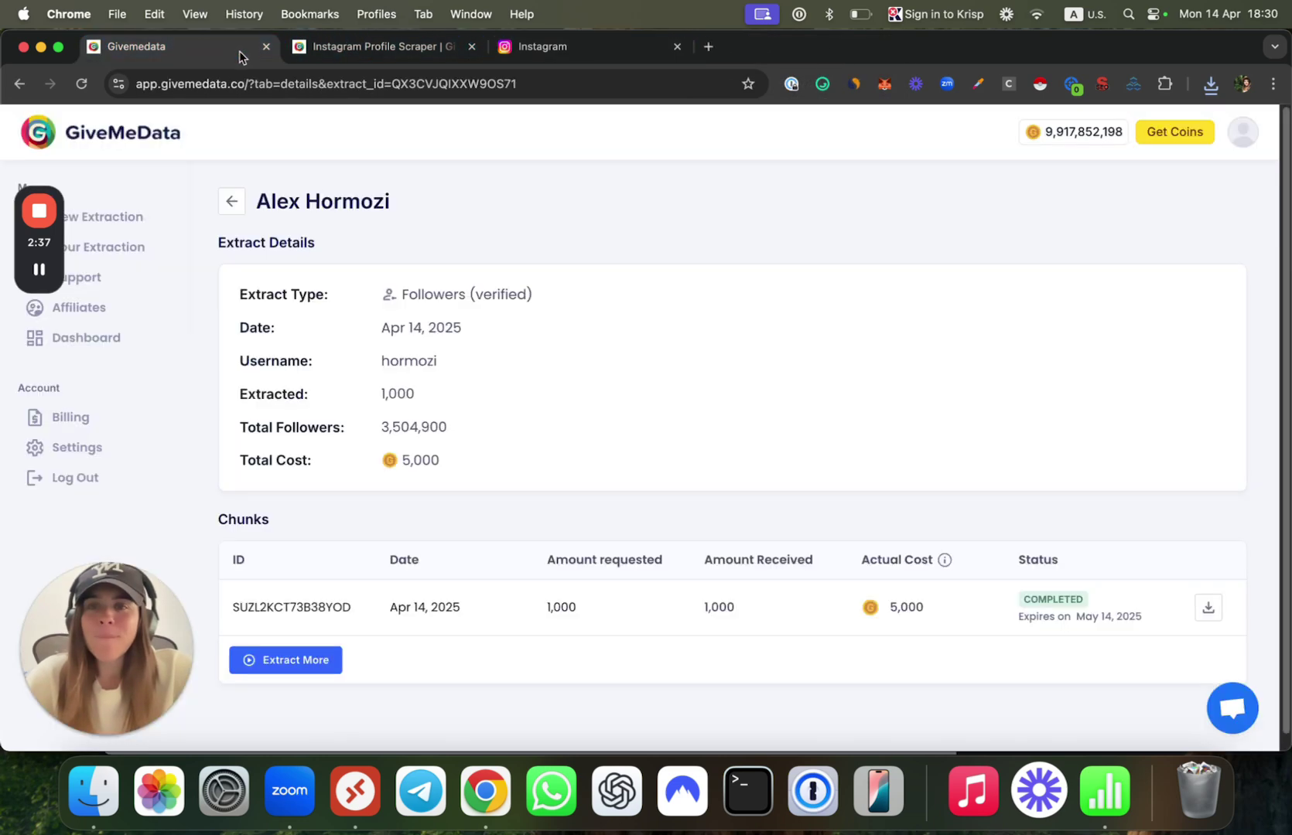
click(245, 48)
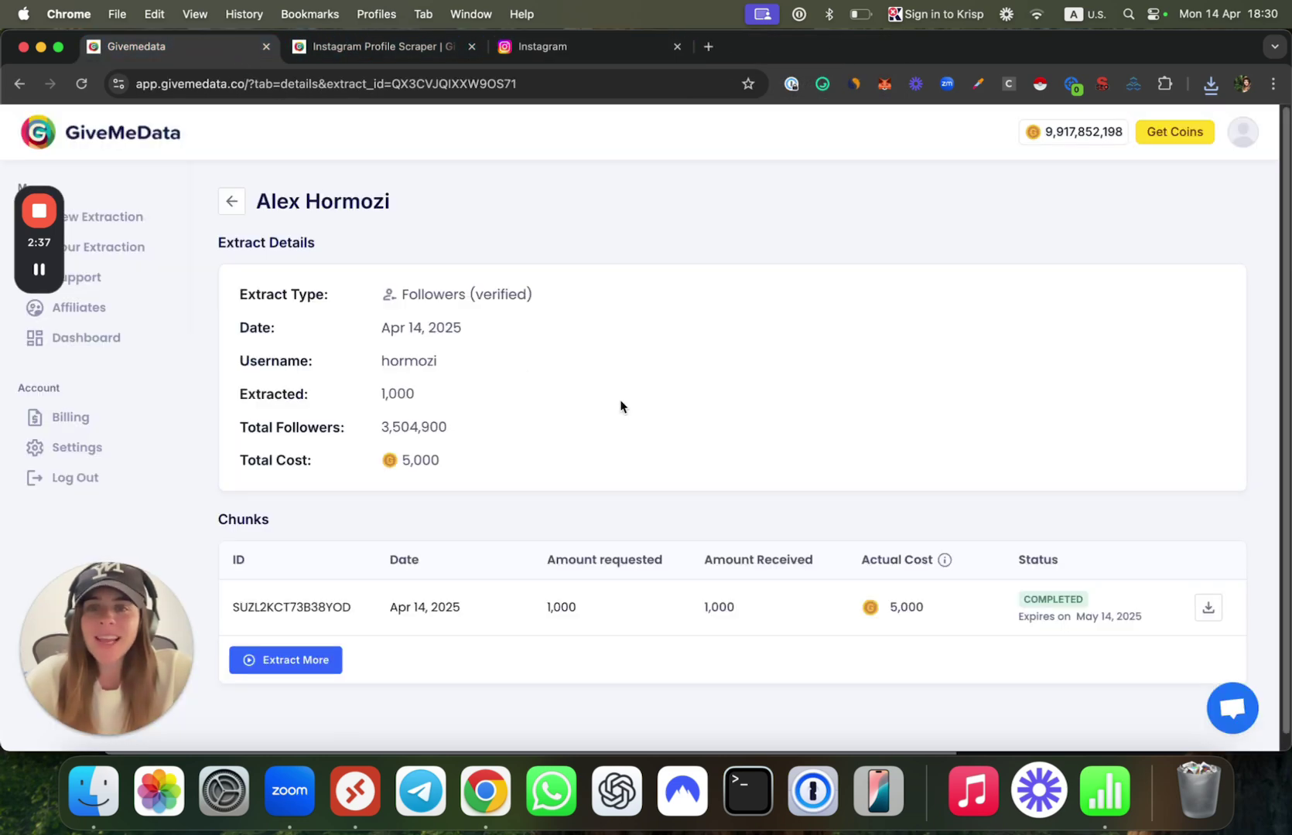
- Try 100000, 50004 and 40 followers in an Extract More request for hormozi to compare coin costs, and cancel the request
drag(545, 618, 587, 617)
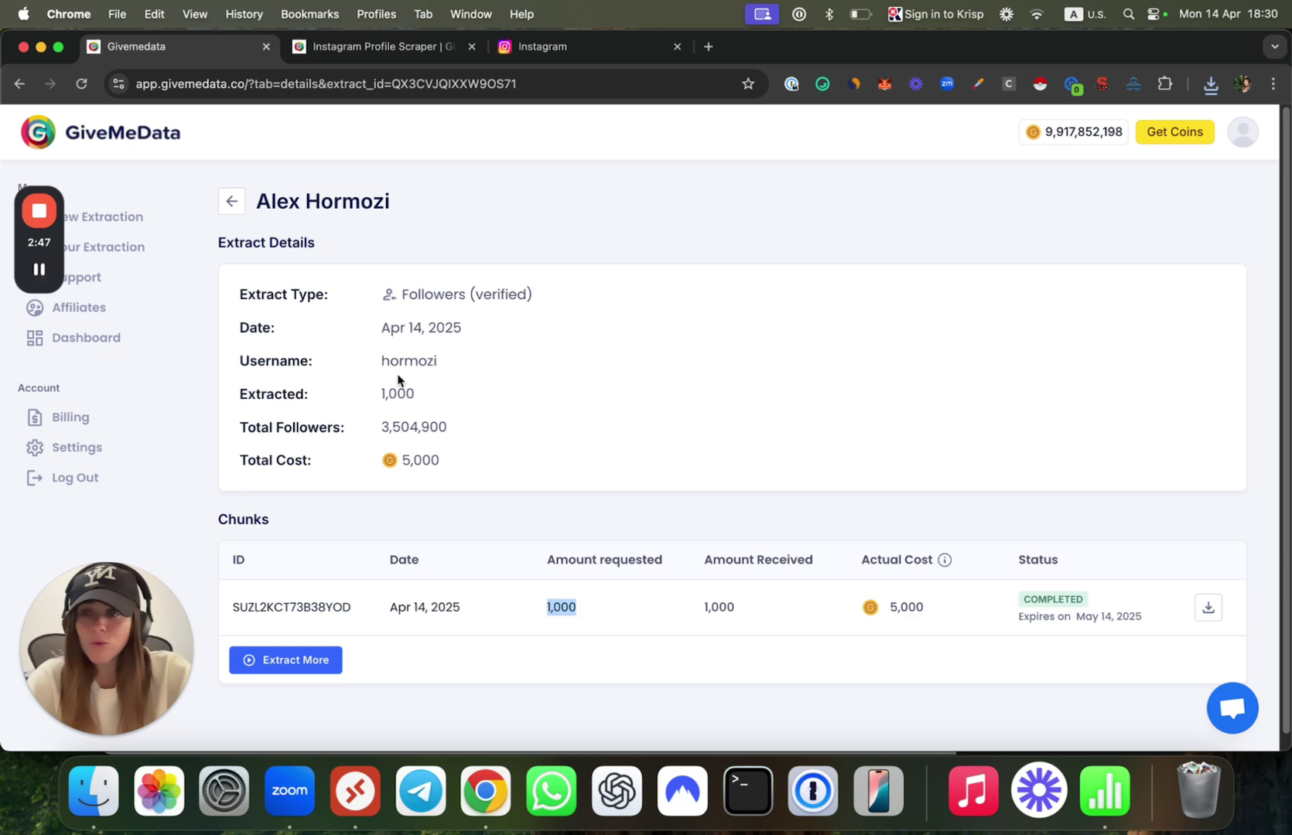
click(302, 663)
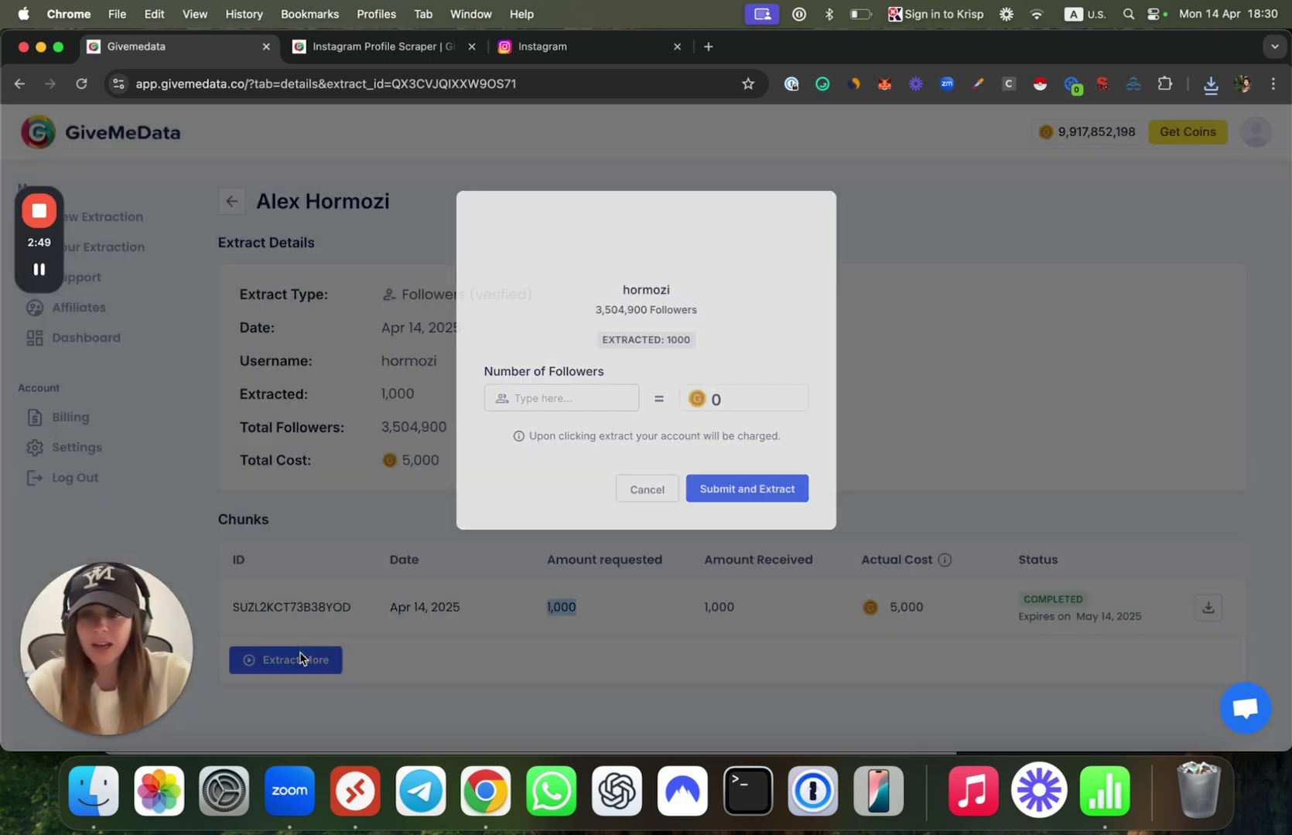
click(553, 401)
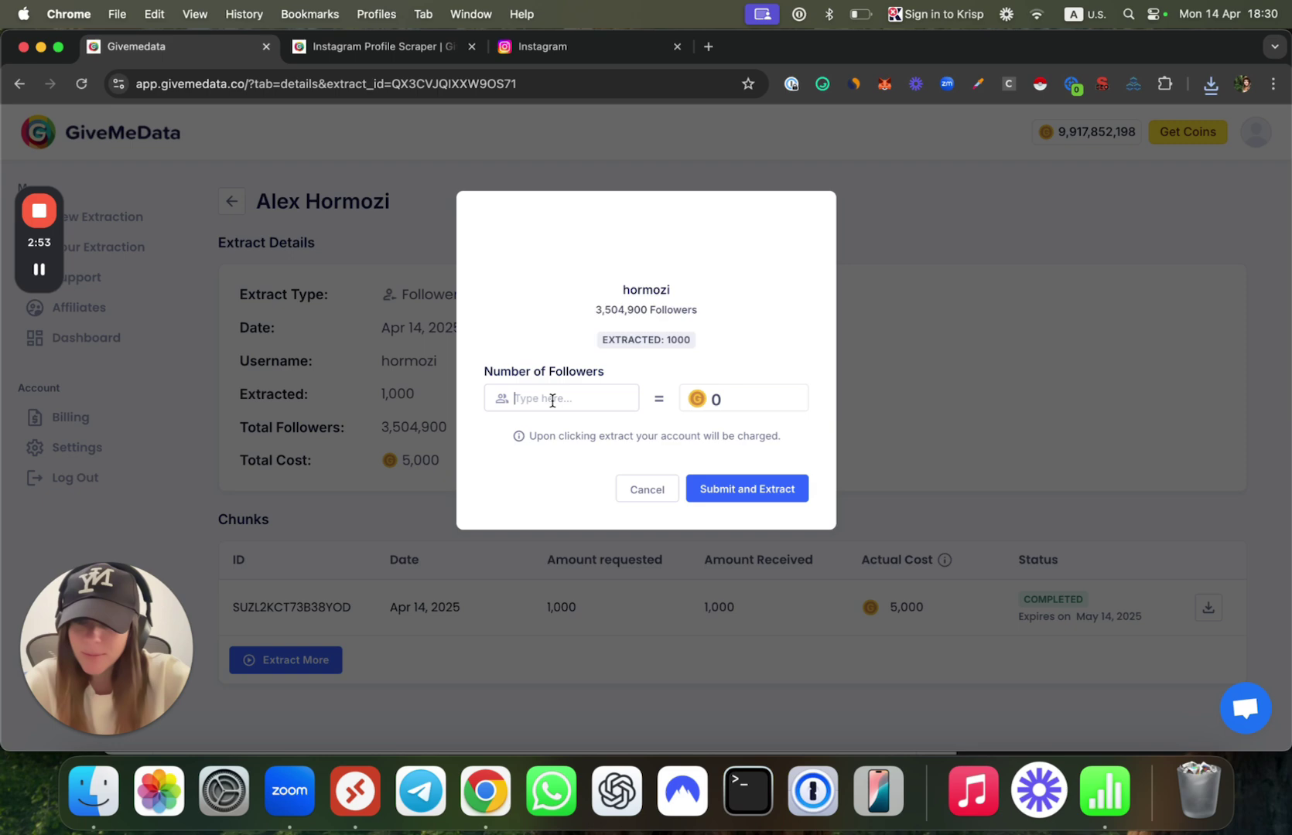
text(100000)
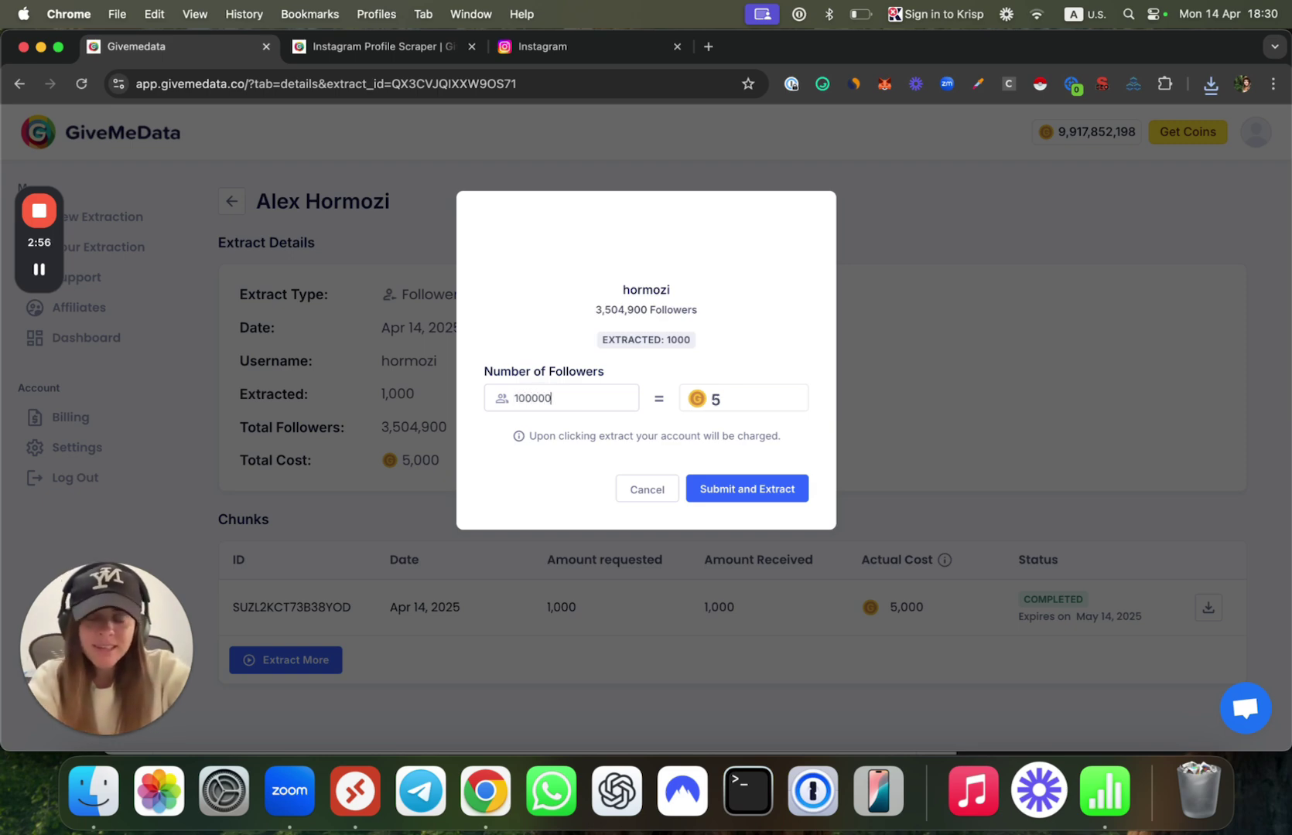
key(super+a)
text(5000)
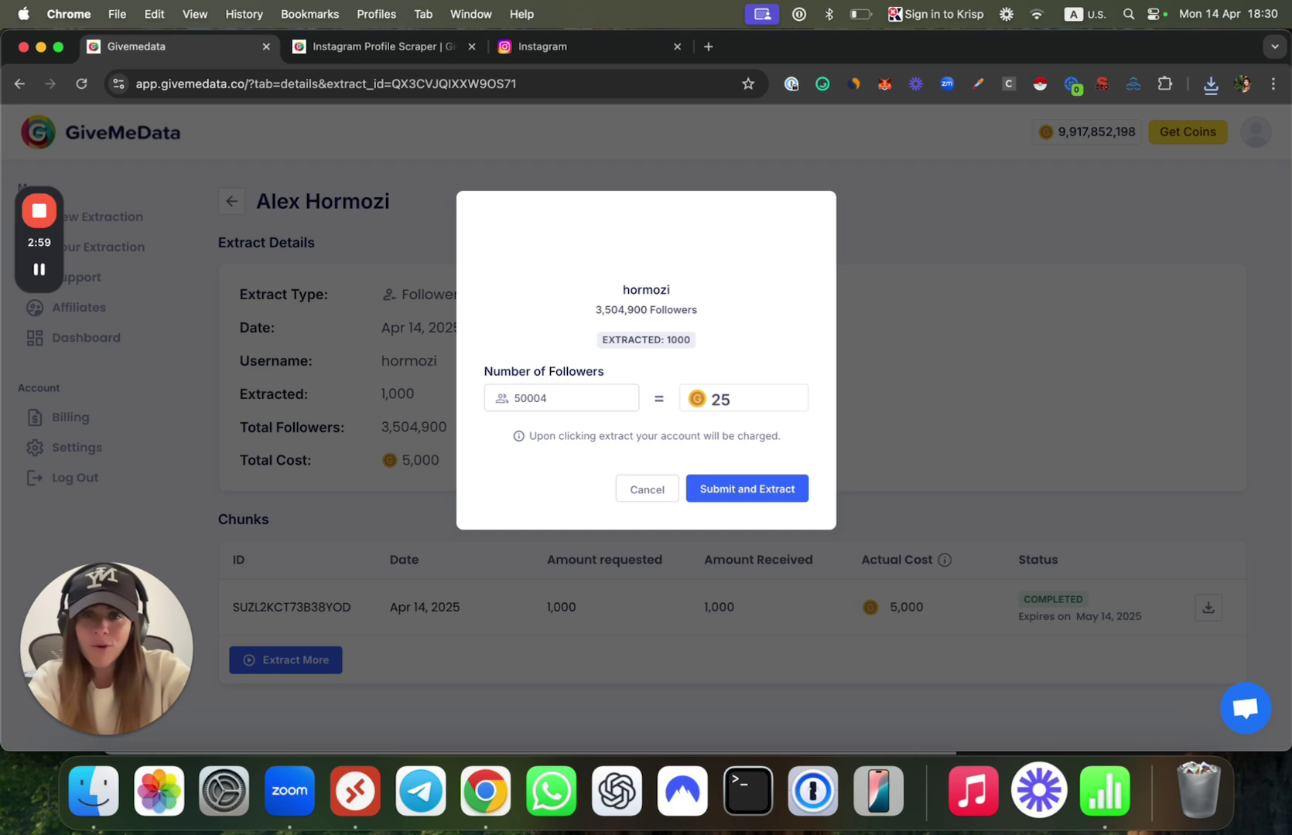
key(super+a)
text(40)
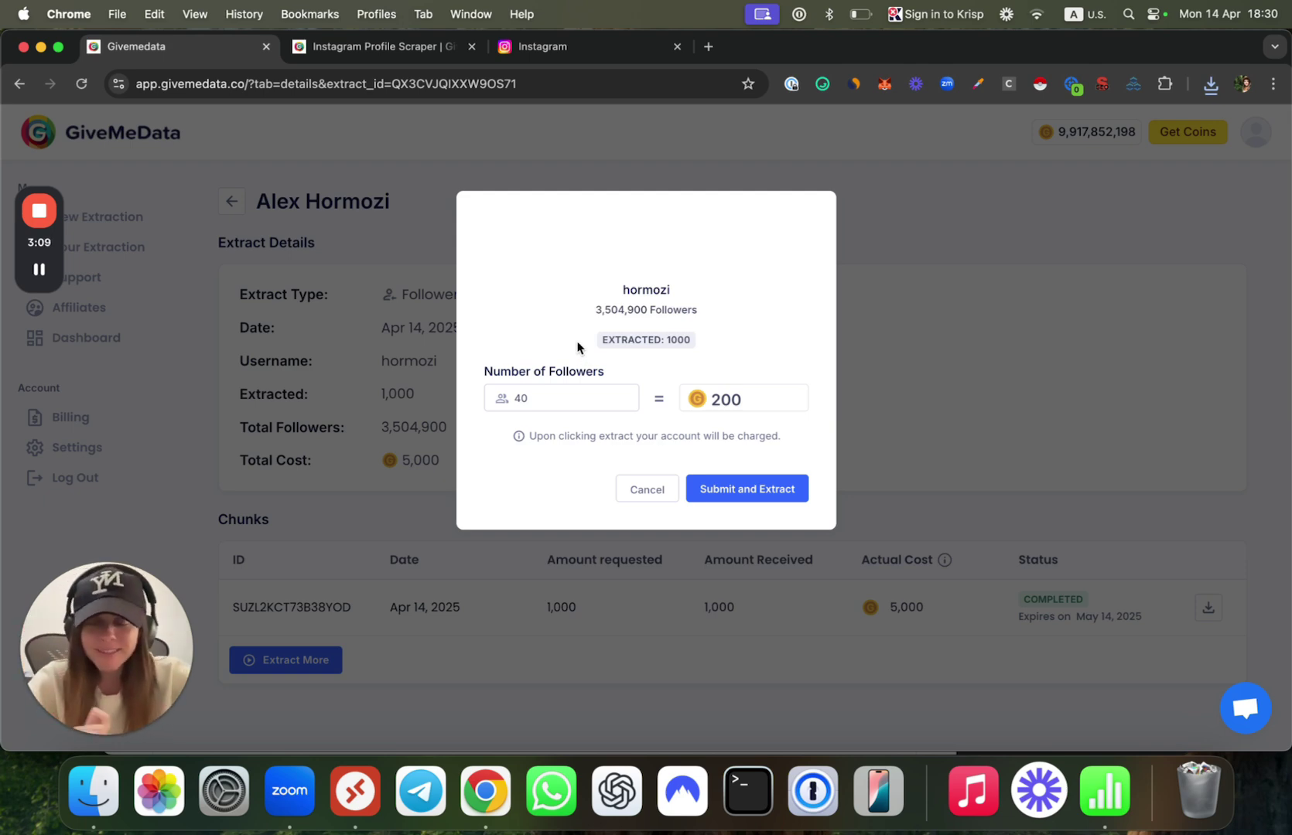
drag(528, 396, 507, 388)
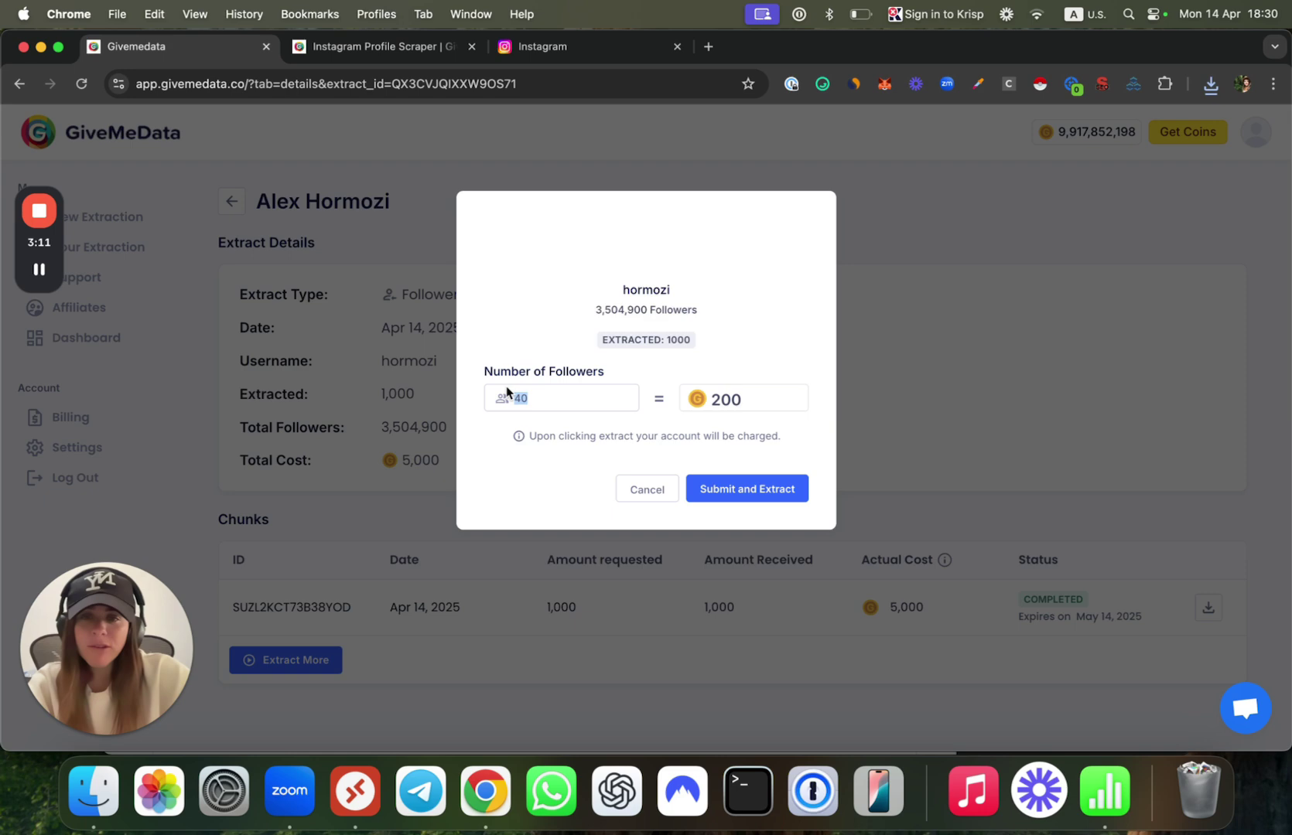
drag(708, 398, 754, 408)
click(639, 499)
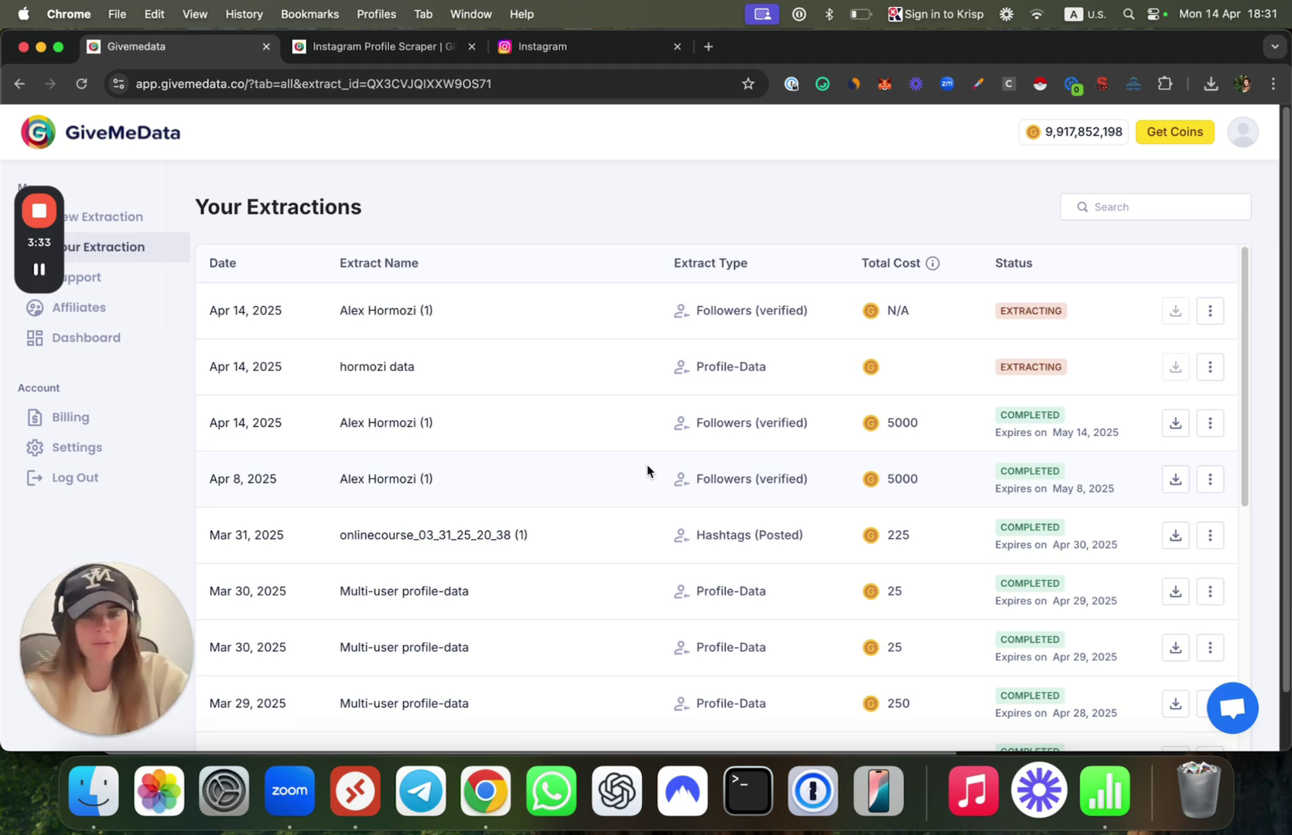
- Start a new extraction and view the Profile Data options for entering usernames or uploading a CSV
click(143, 216)
click(738, 450)
scroll(731, 460, down, 2)
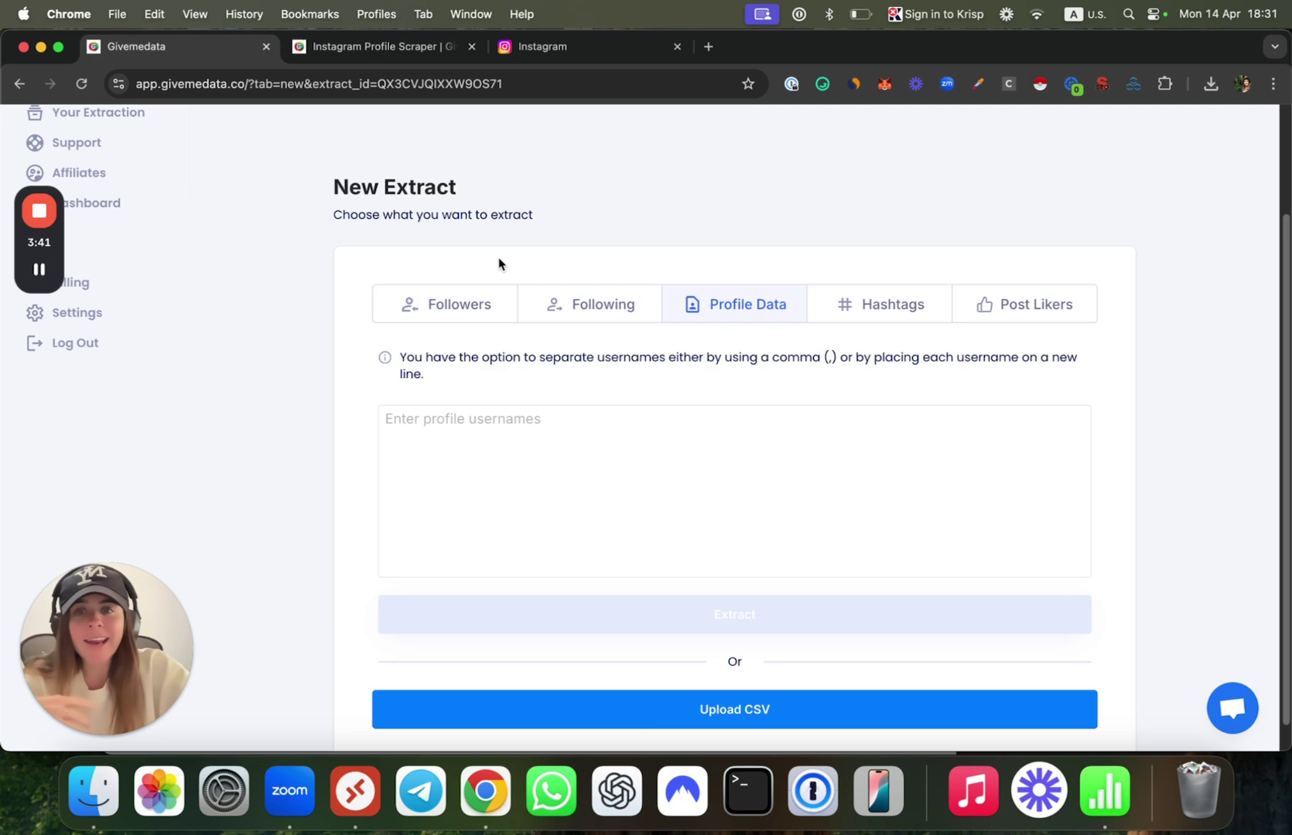
scroll(206, 241, up, 1)
scroll(206, 240, up, 1)
- Download the CSV of the upper Mar 30, 2025 Multi-user profile-data extraction from the extractions list and open it in Numbers
click(146, 231)
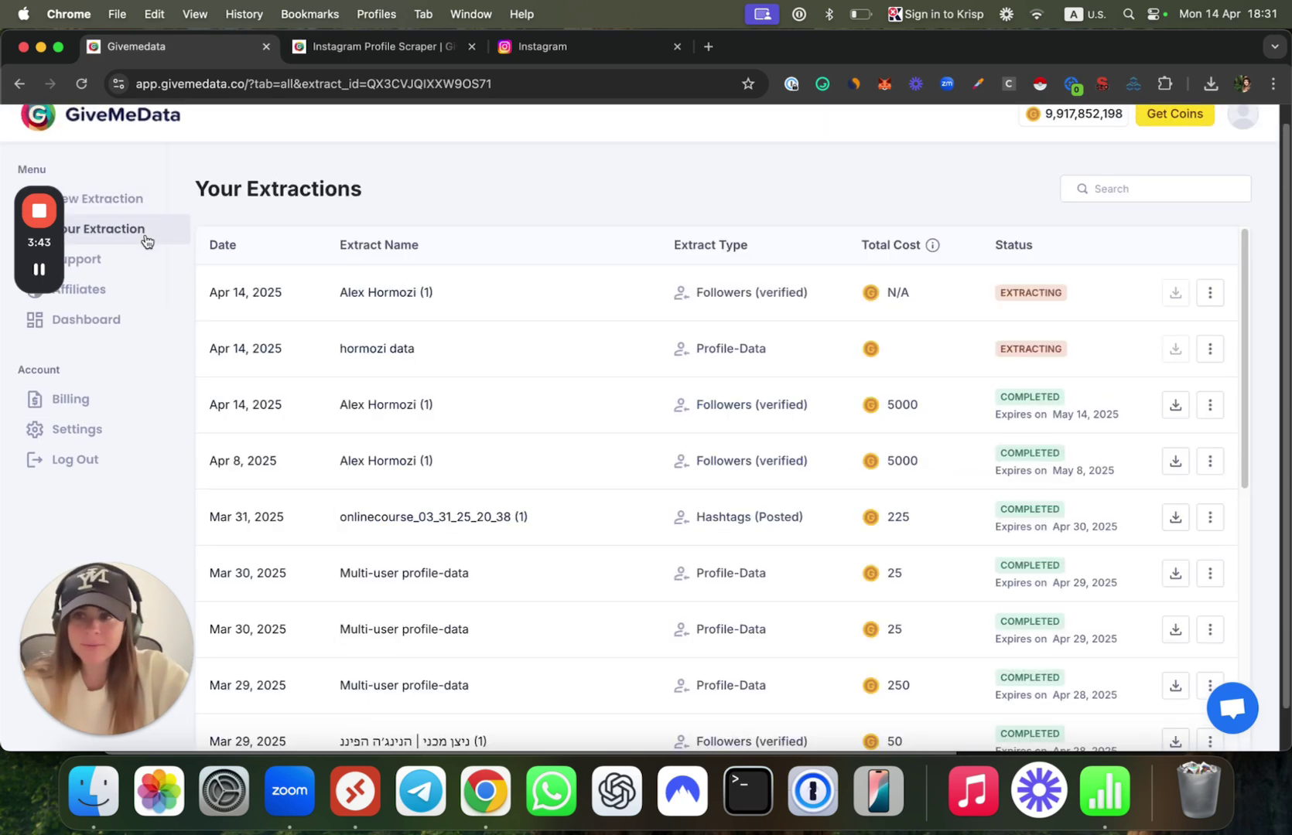
click(1175, 573)
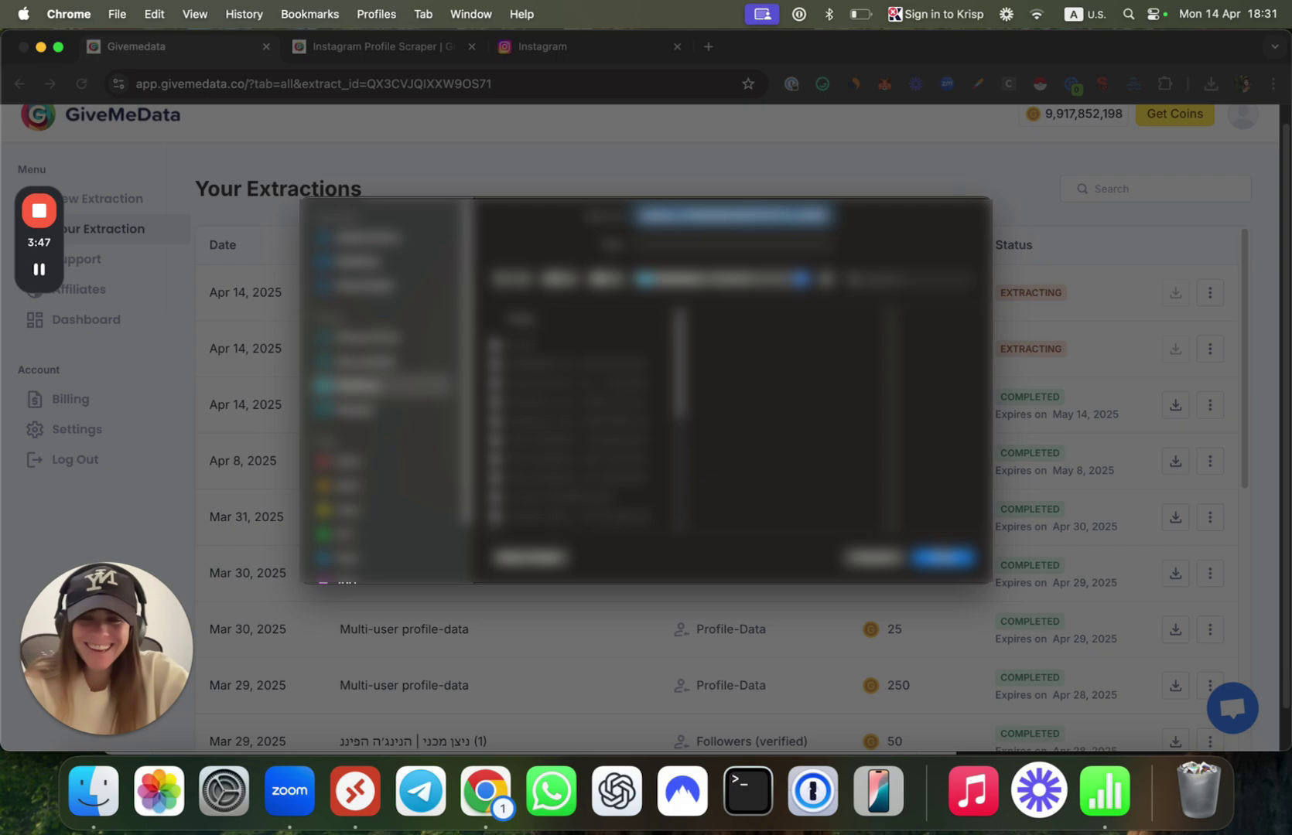
click(942, 557)
mouse_move(1198, 128)
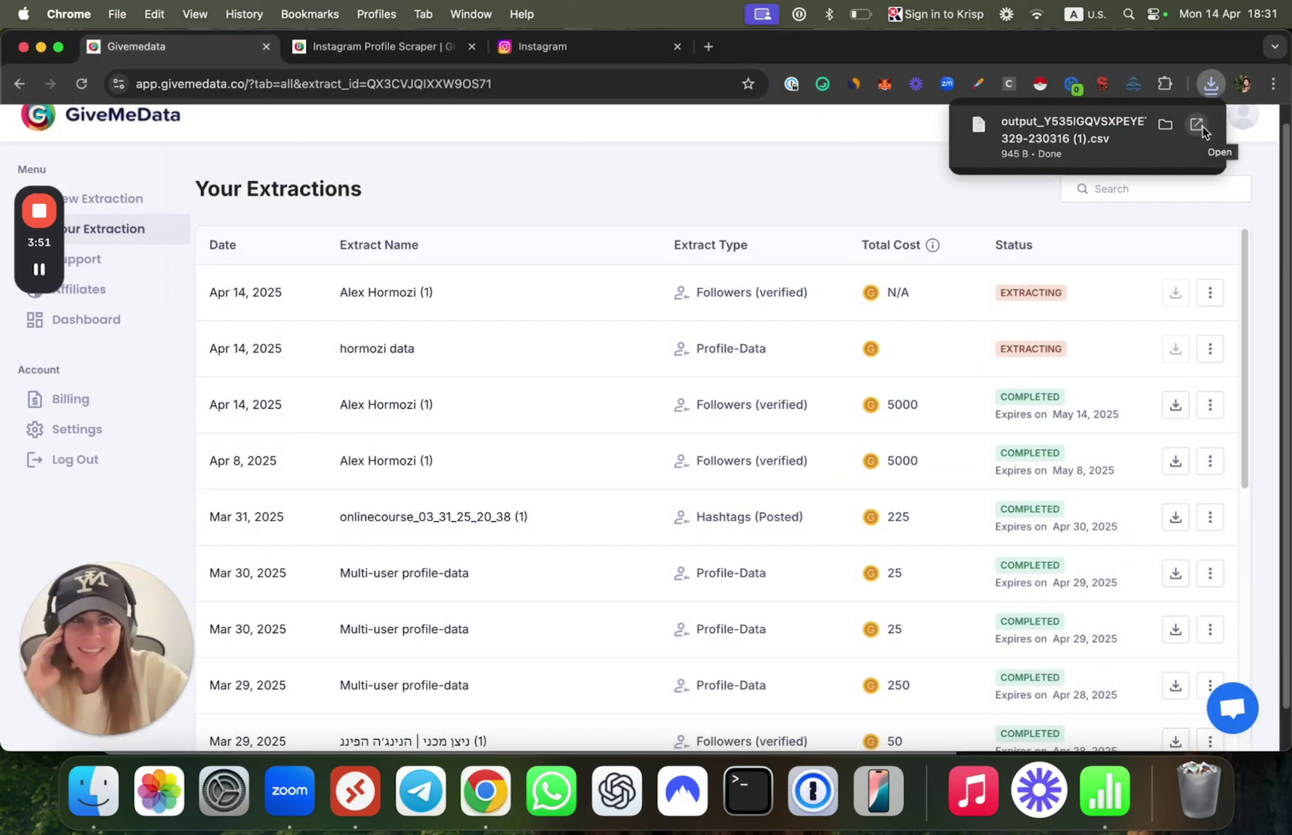
click(1198, 126)
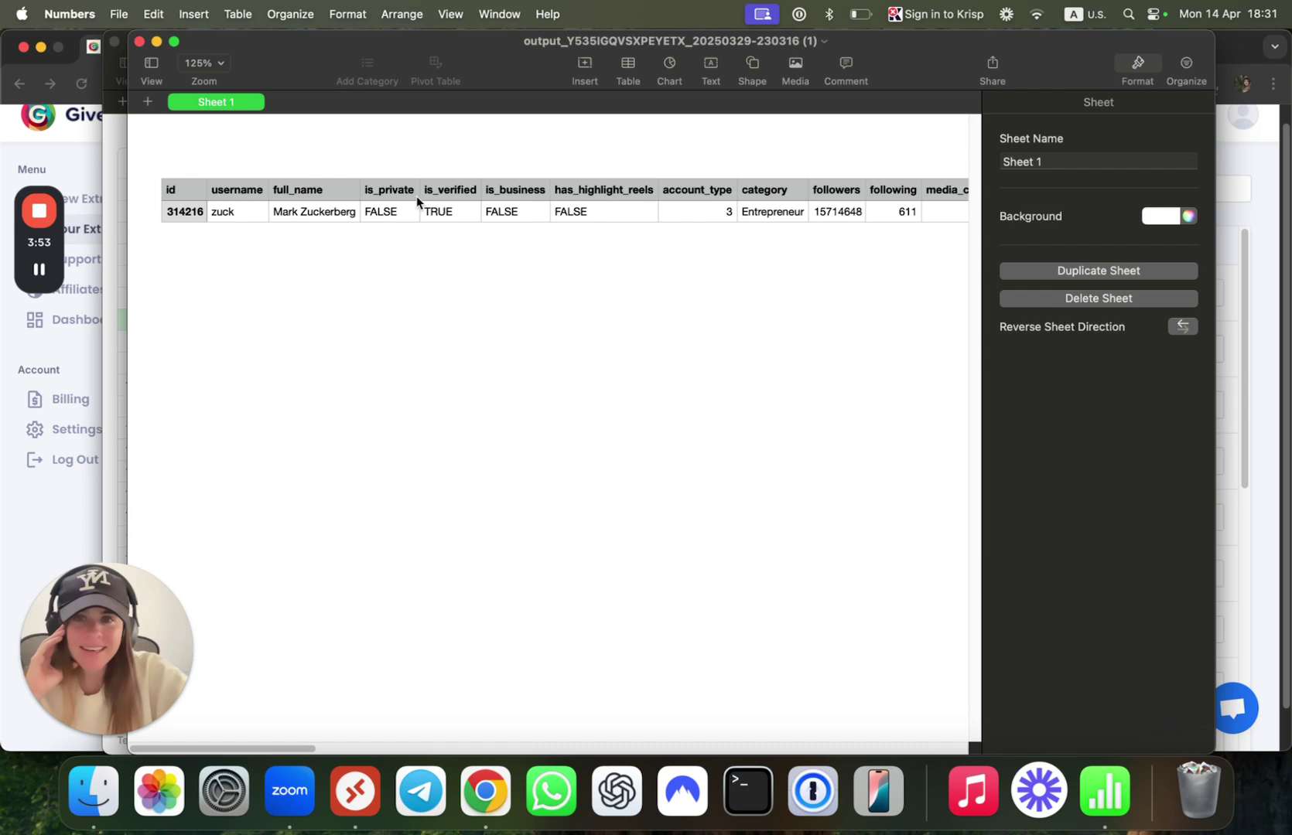
- Examine the id, is_business, has_highlight_reels, account_type, category and followers columns of the exported profile data
click(193, 217)
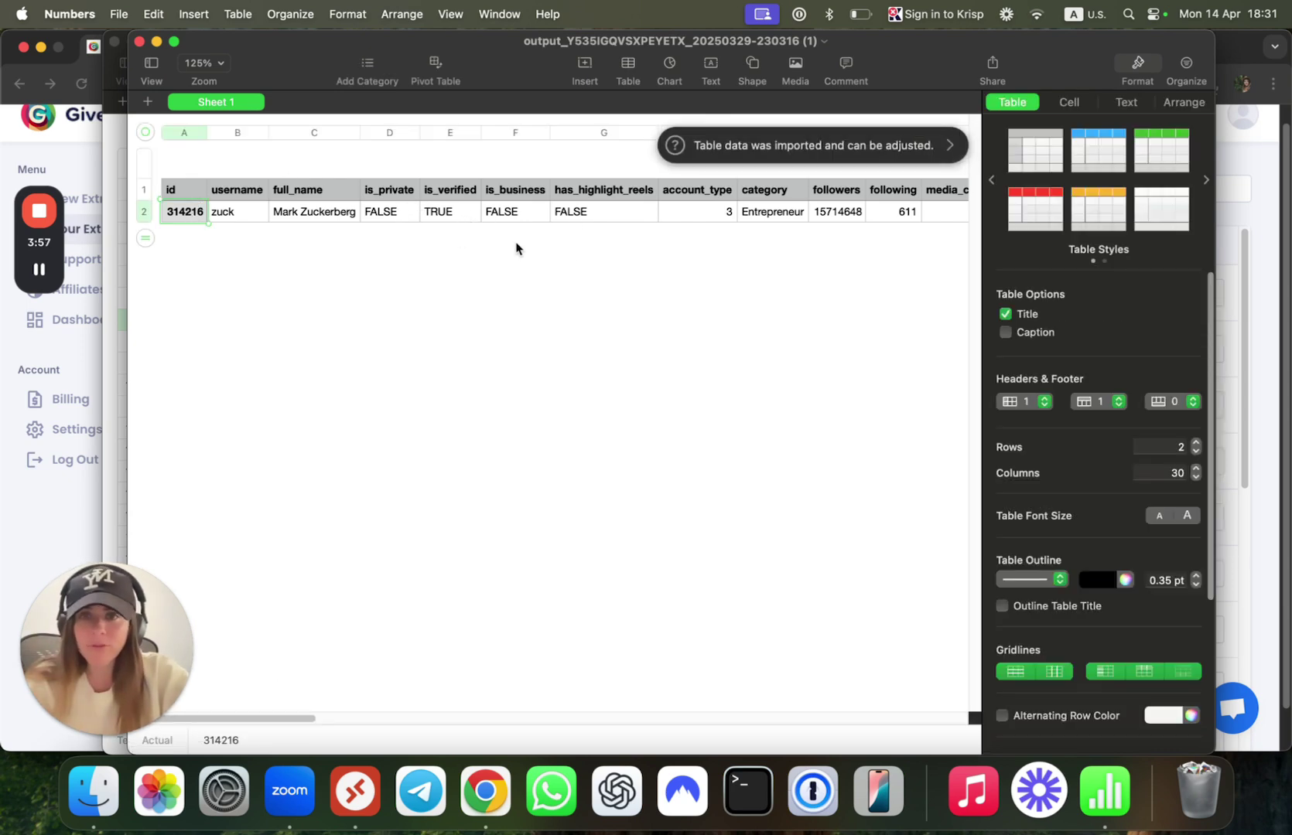
click(519, 211)
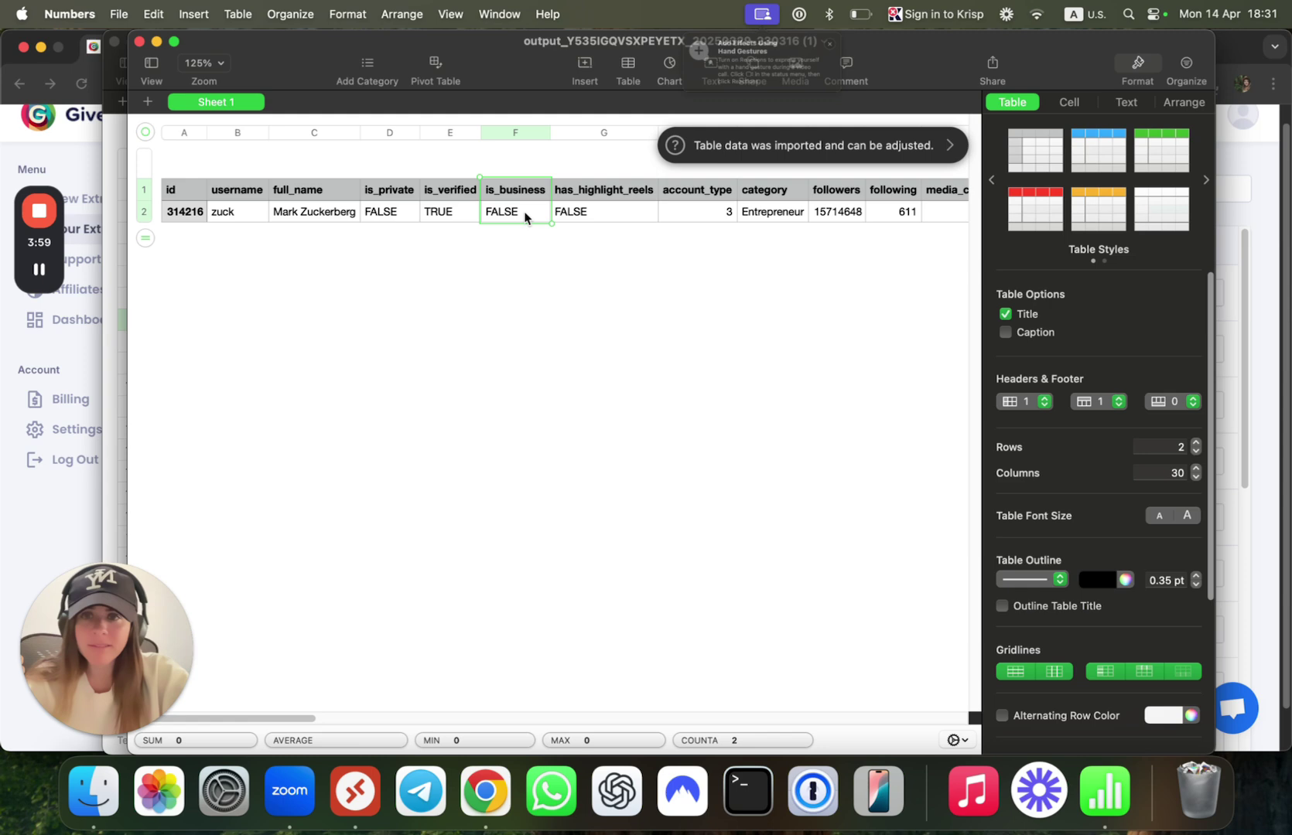
click(607, 221)
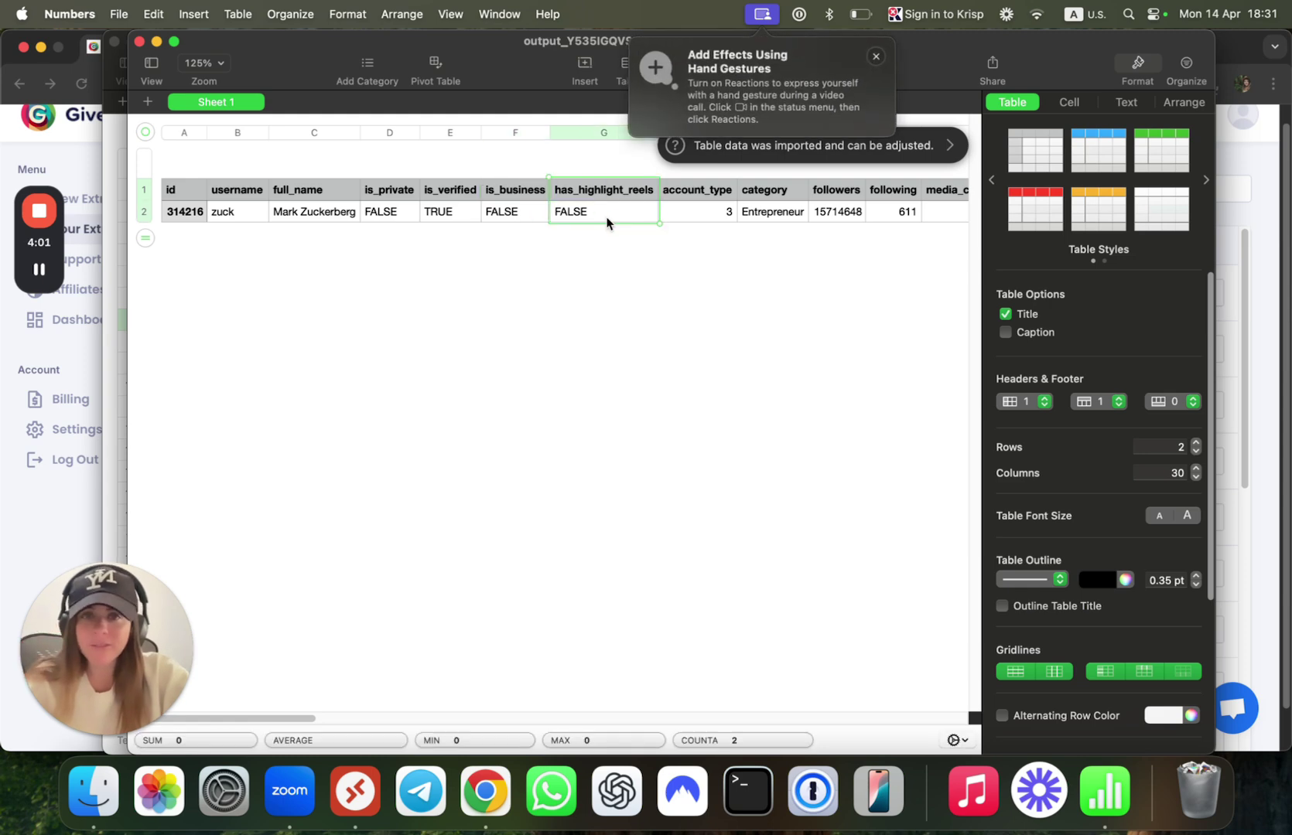
click(714, 221)
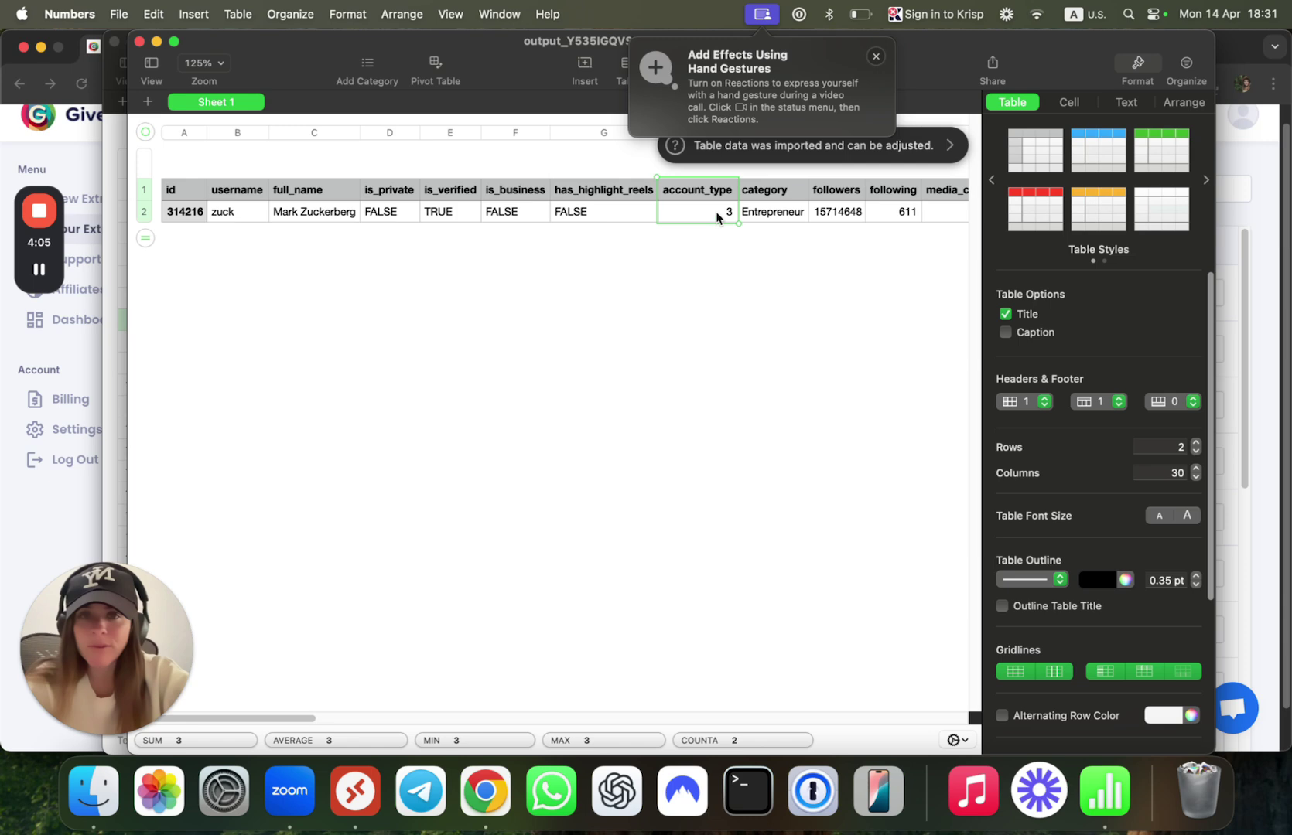
drag(784, 217, 859, 217)
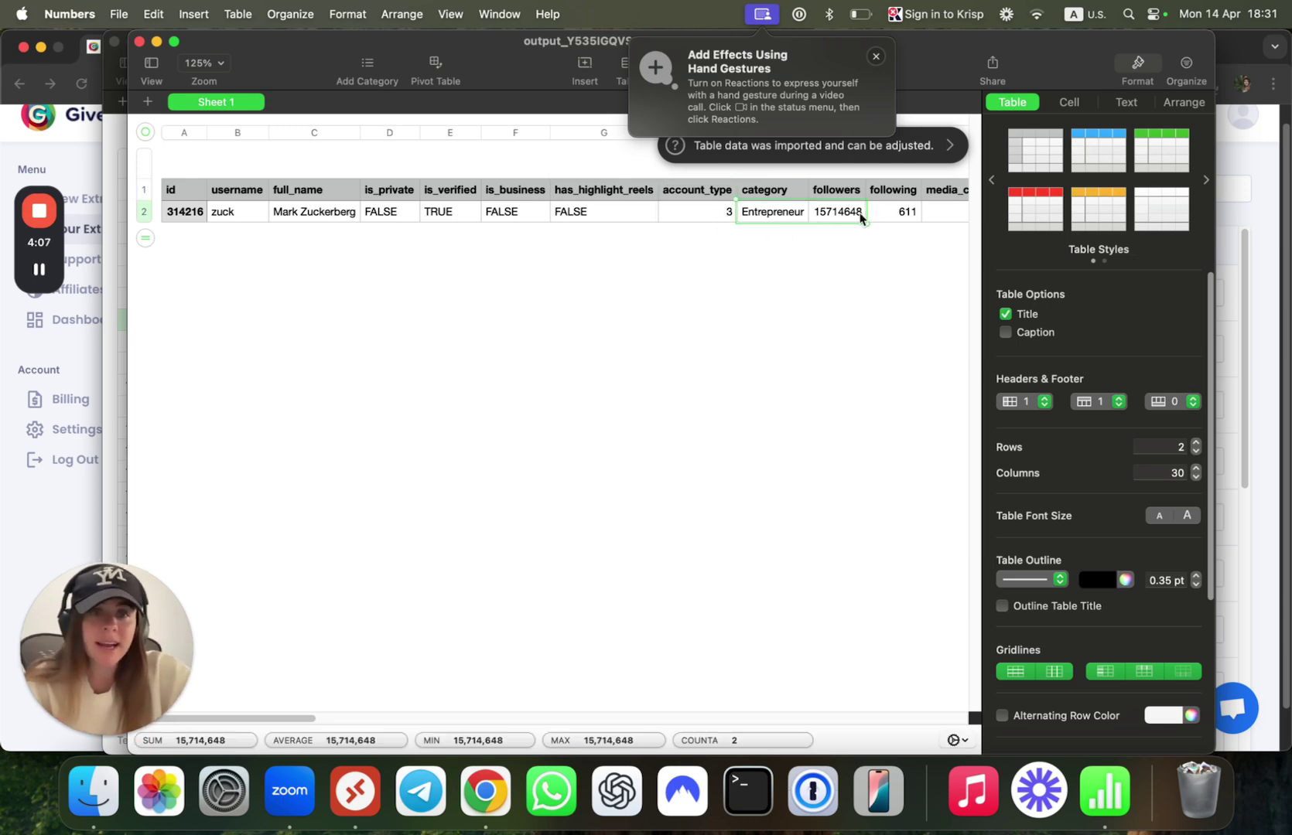
- Examine the biography and external_url columns of the profile data, and return to the username column
drag(313, 719, 447, 718)
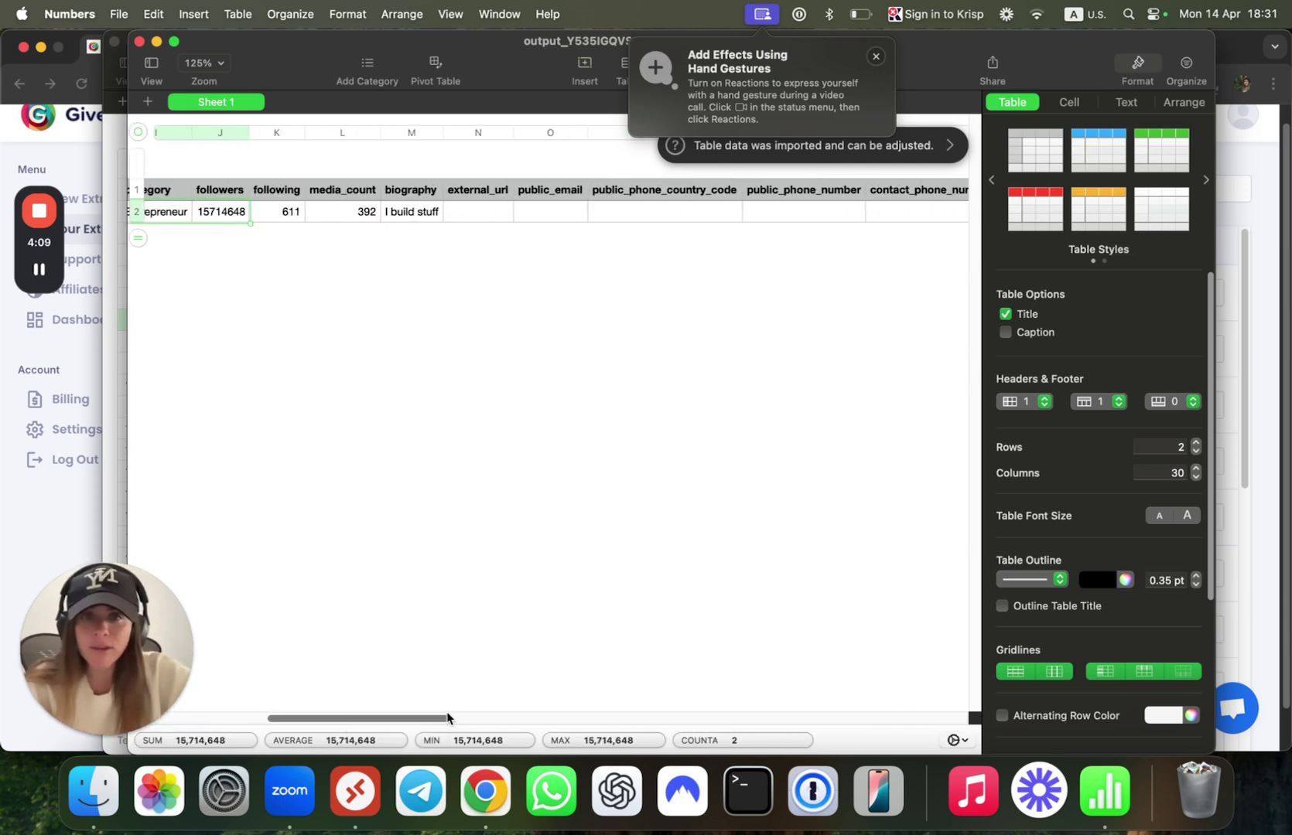
click(407, 217)
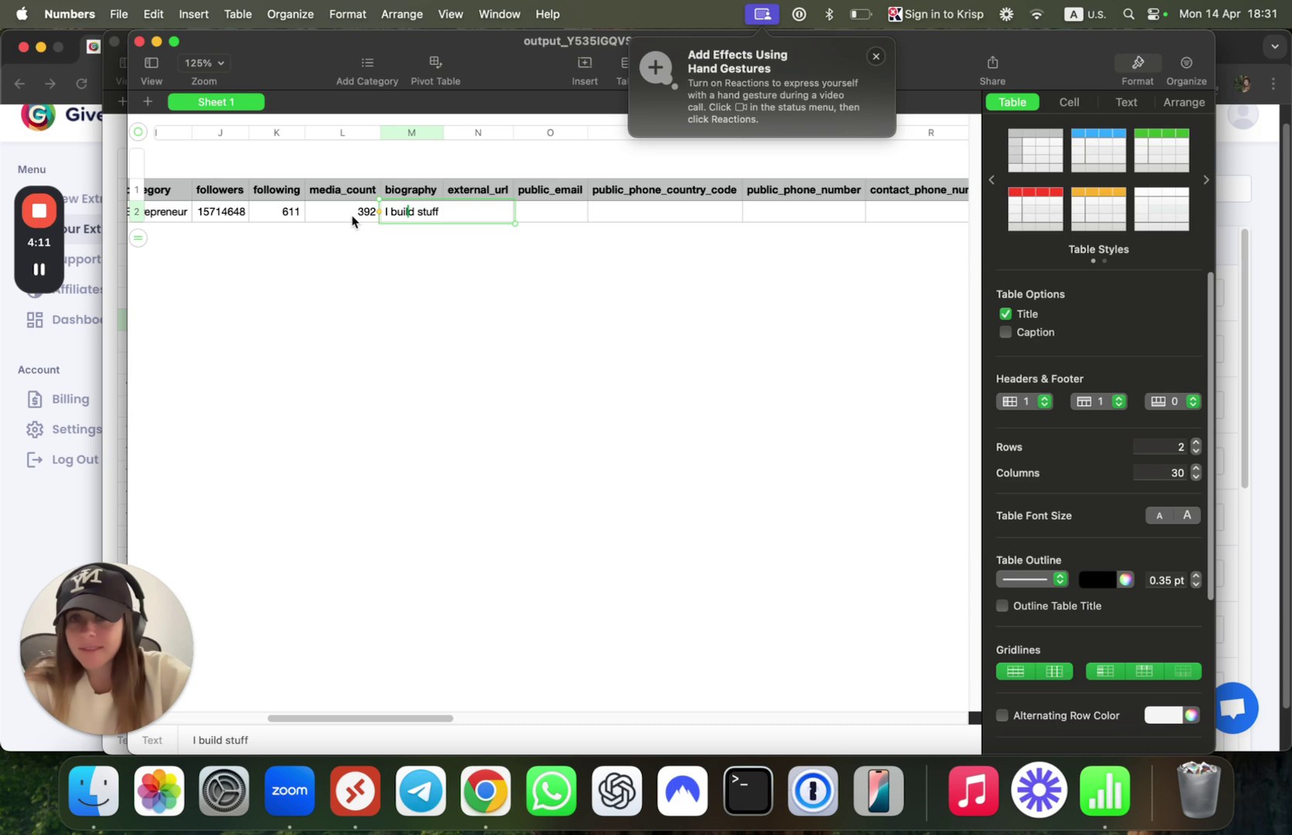
click(506, 226)
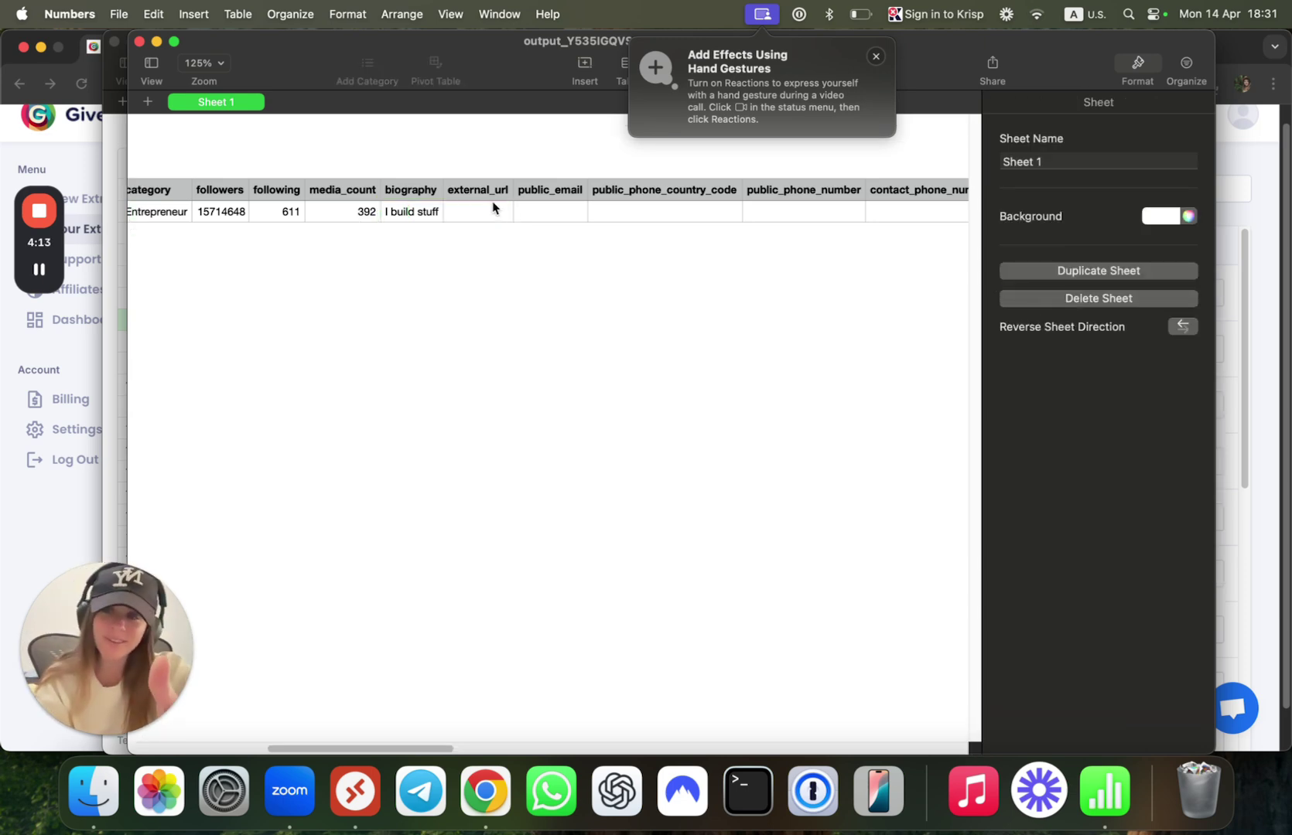
drag(400, 754, 294, 750)
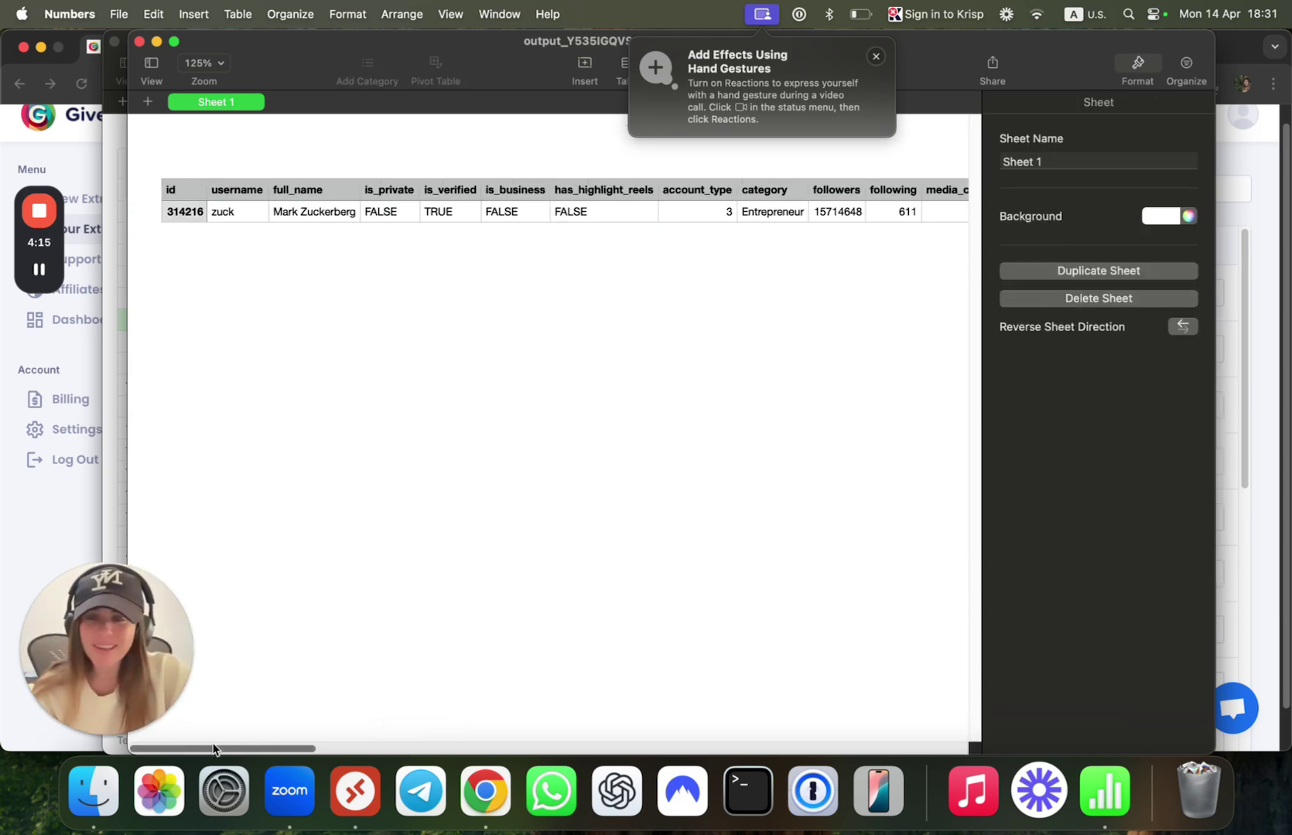
click(231, 212)
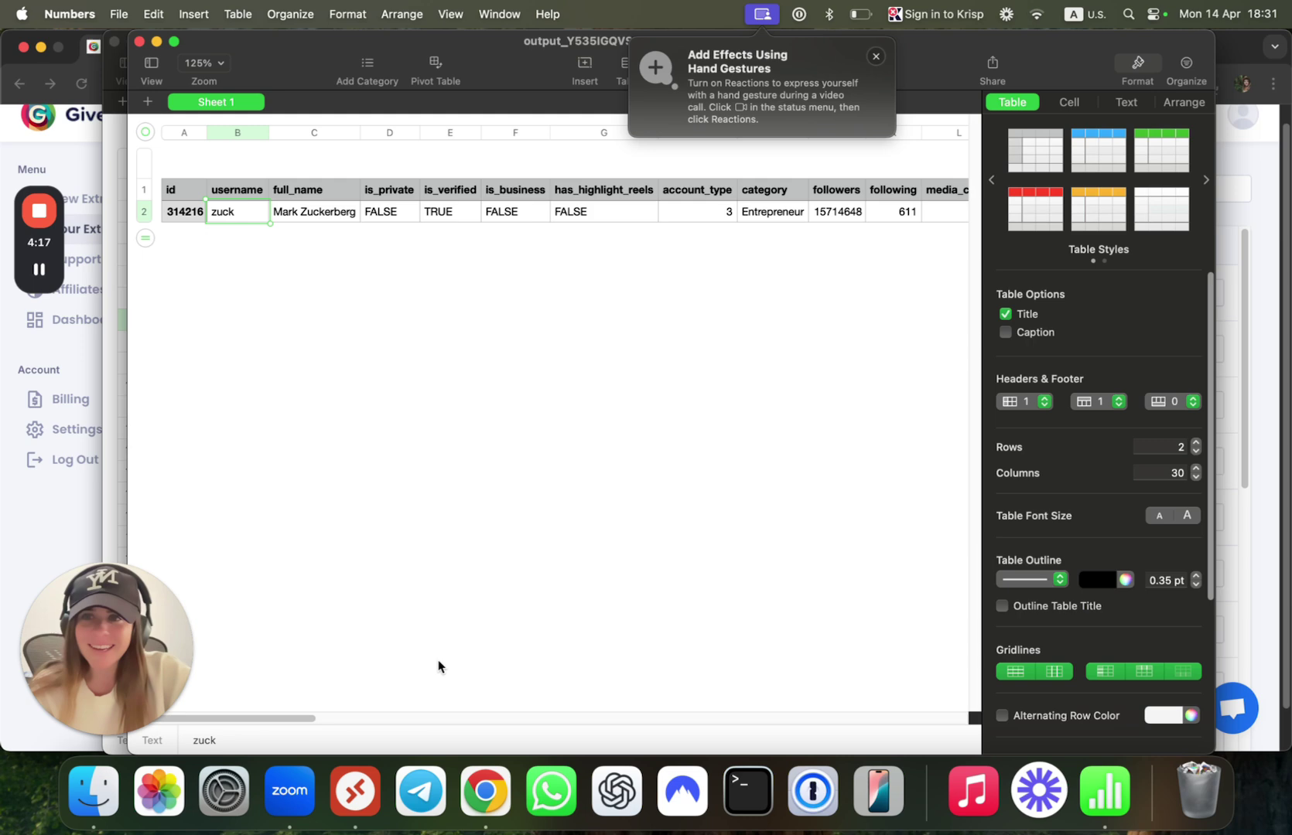
- Examine the contact phone, city, street address and zip columns and the columns from profile_pic_hd to user_country
drag(325, 719, 529, 696)
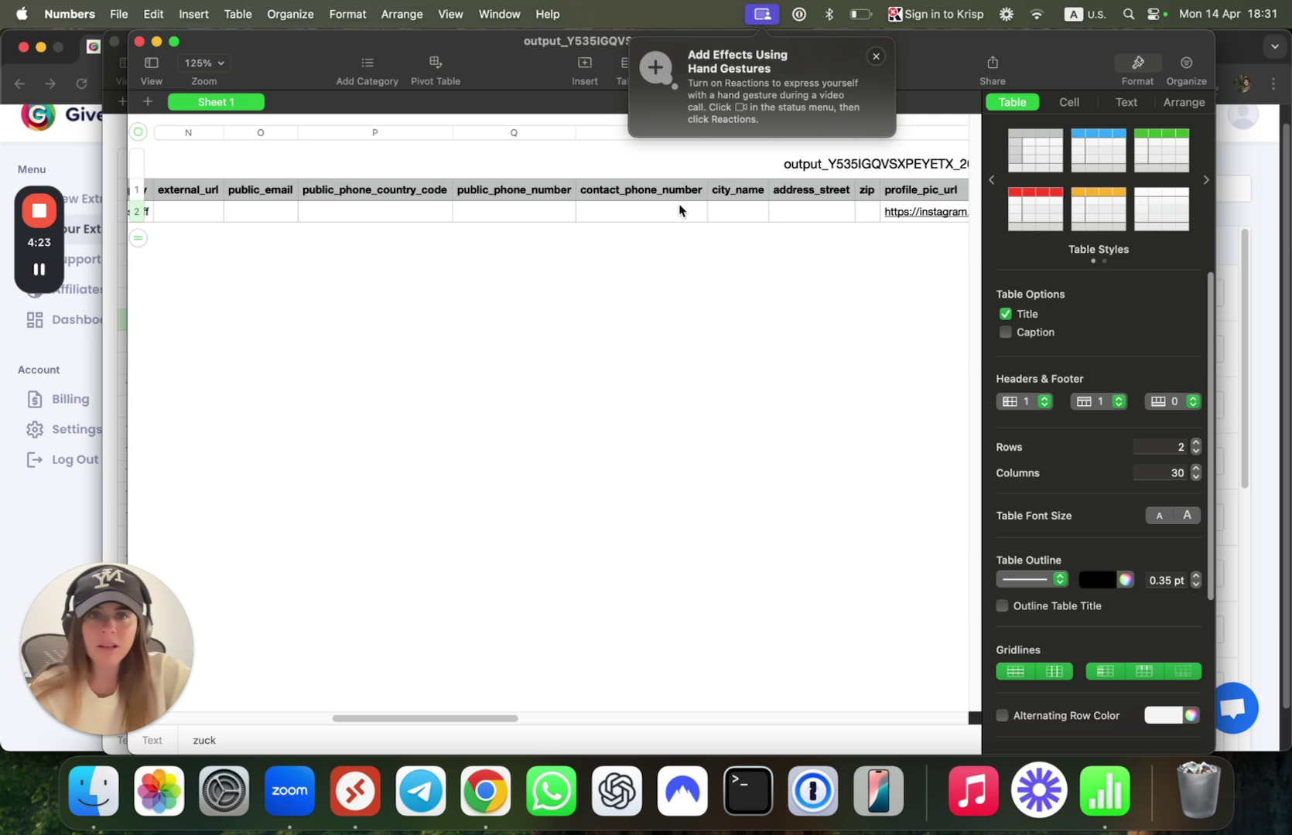
drag(681, 211, 864, 222)
drag(504, 719, 796, 714)
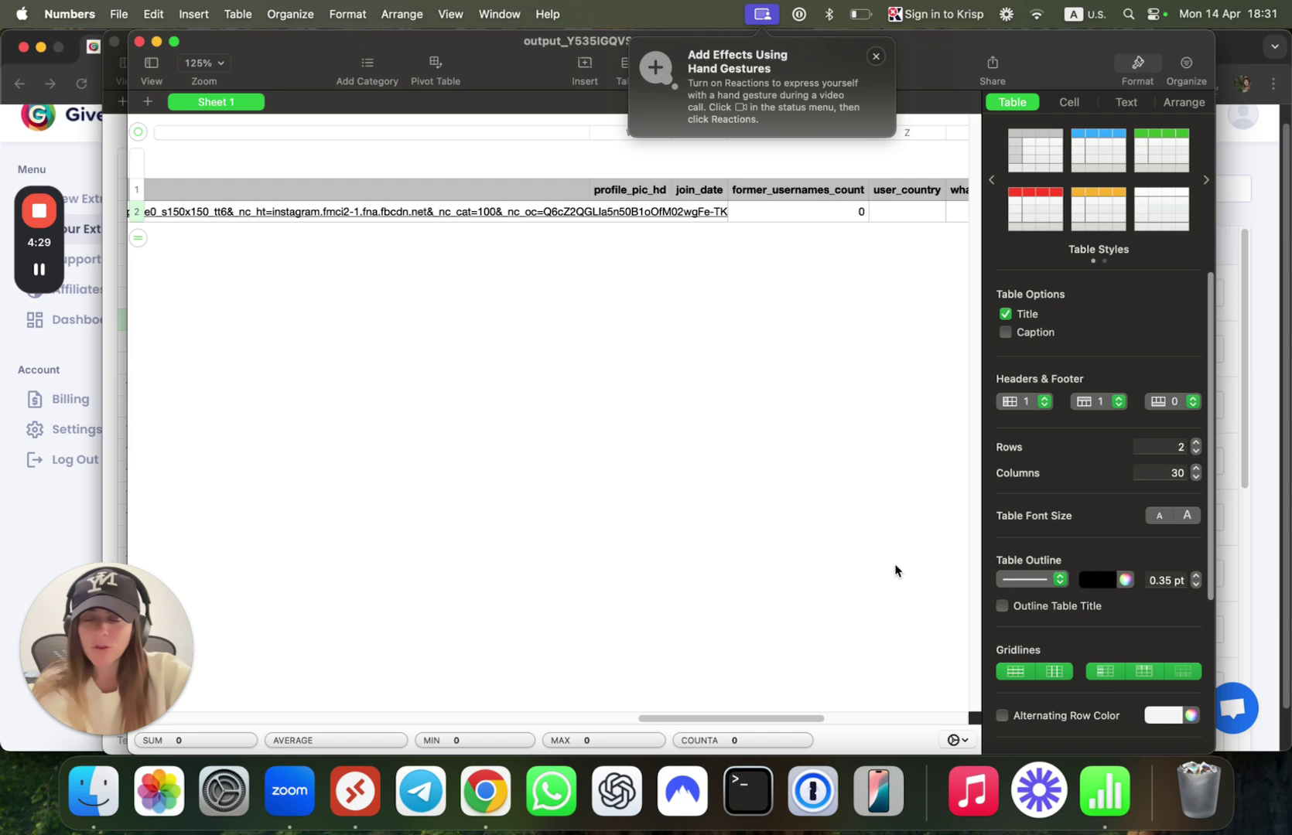
- Dismiss the hand gestures notification and close the profile data and hormozi followers documents in Numbers
click(876, 56)
click(710, 322)
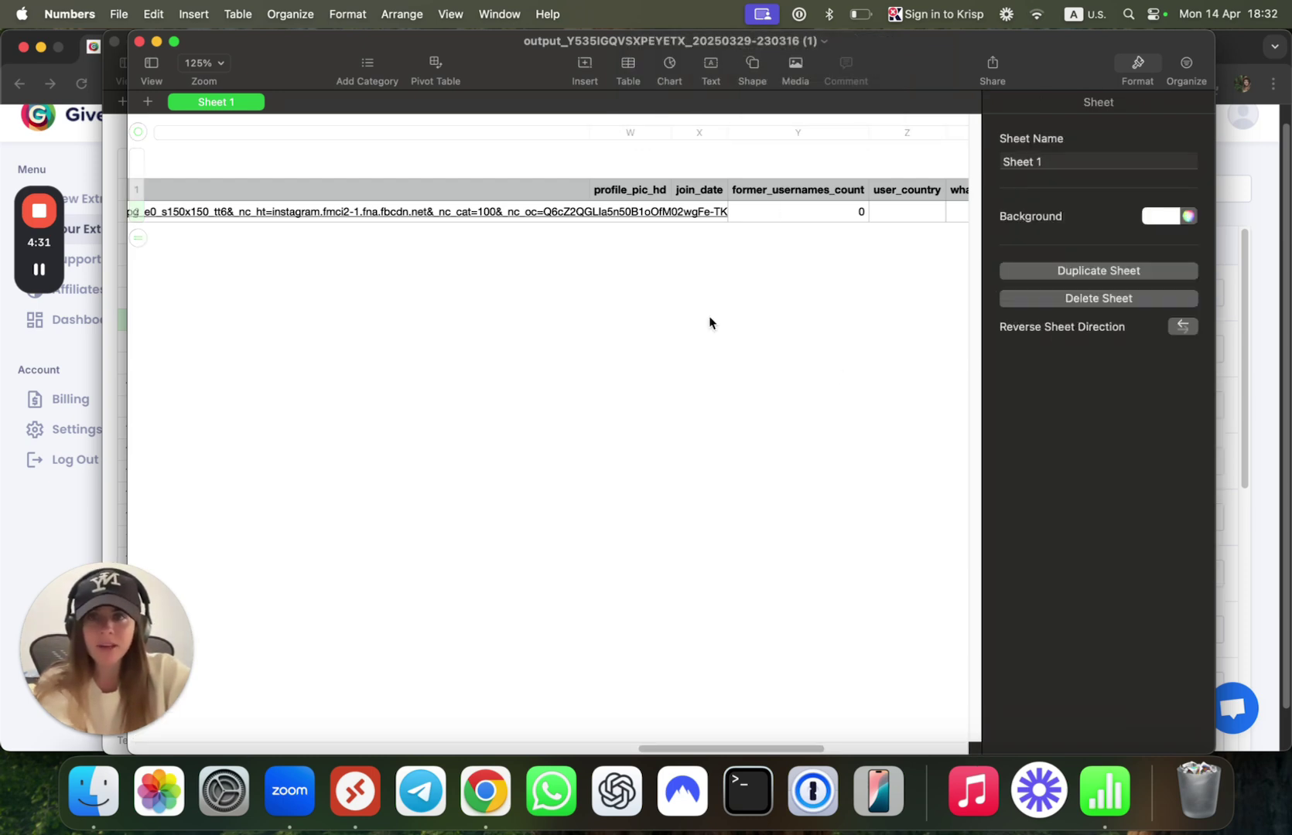
click(139, 41)
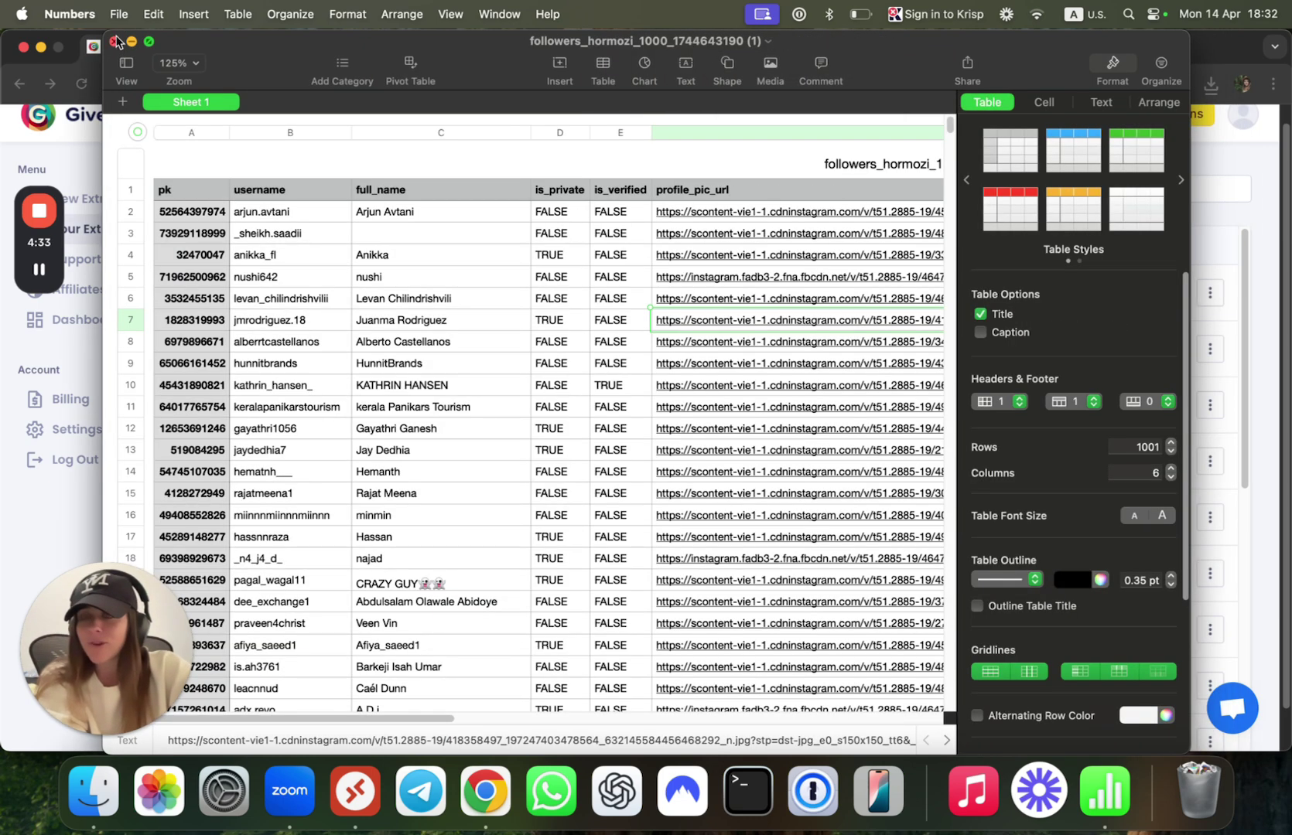
click(116, 41)
- Open the blog of the GiveMeData website in Chrome and browse the latest posts
click(414, 48)
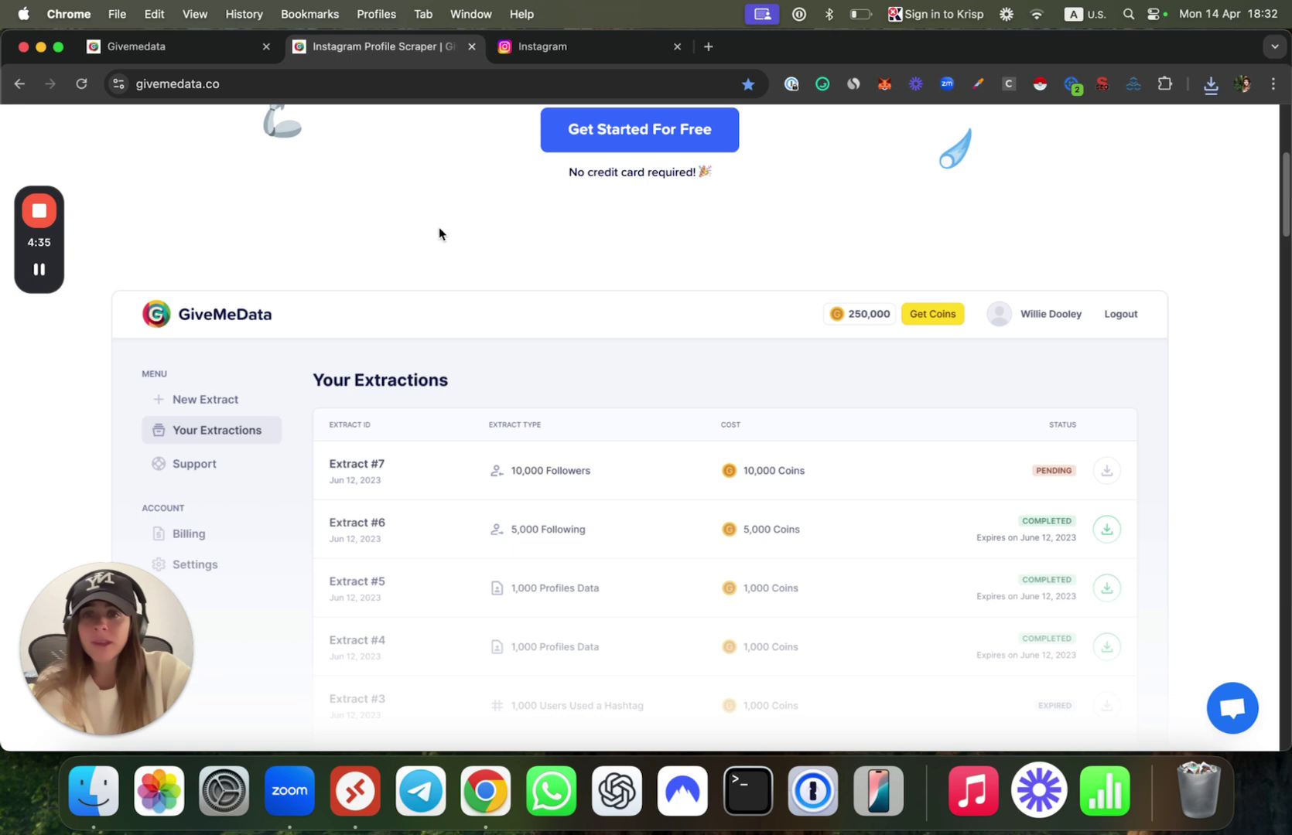
scroll(439, 234, up, 5)
click(531, 137)
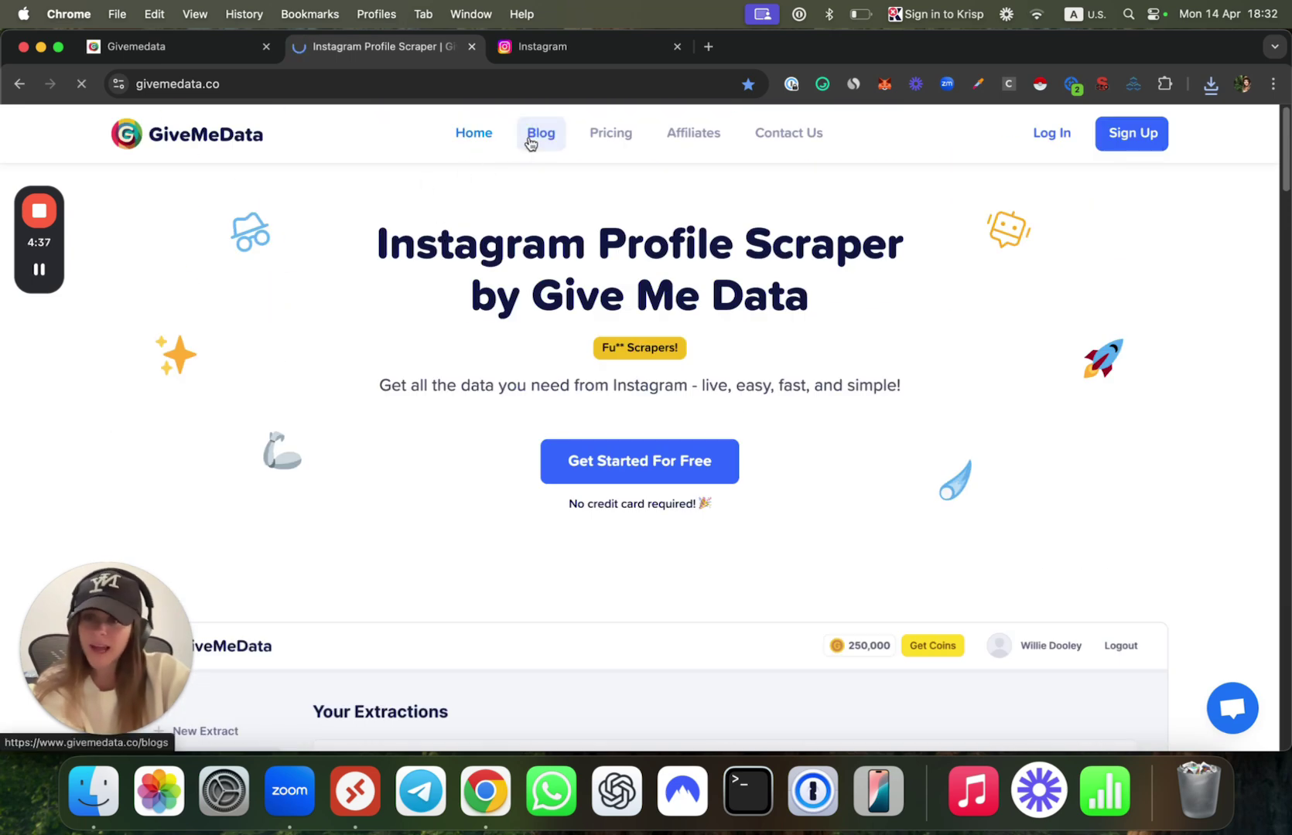
scroll(586, 431, down, 2)
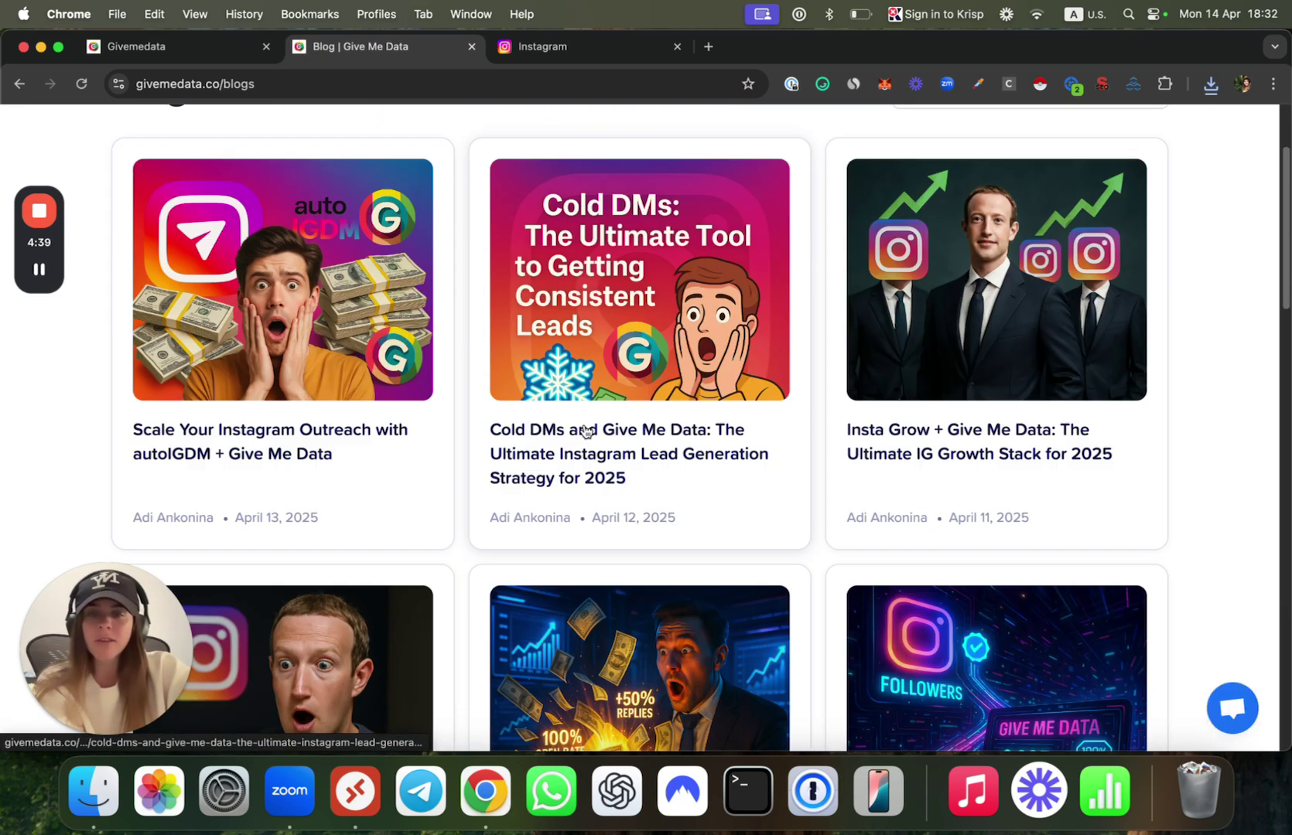
scroll(585, 431, down, 2)
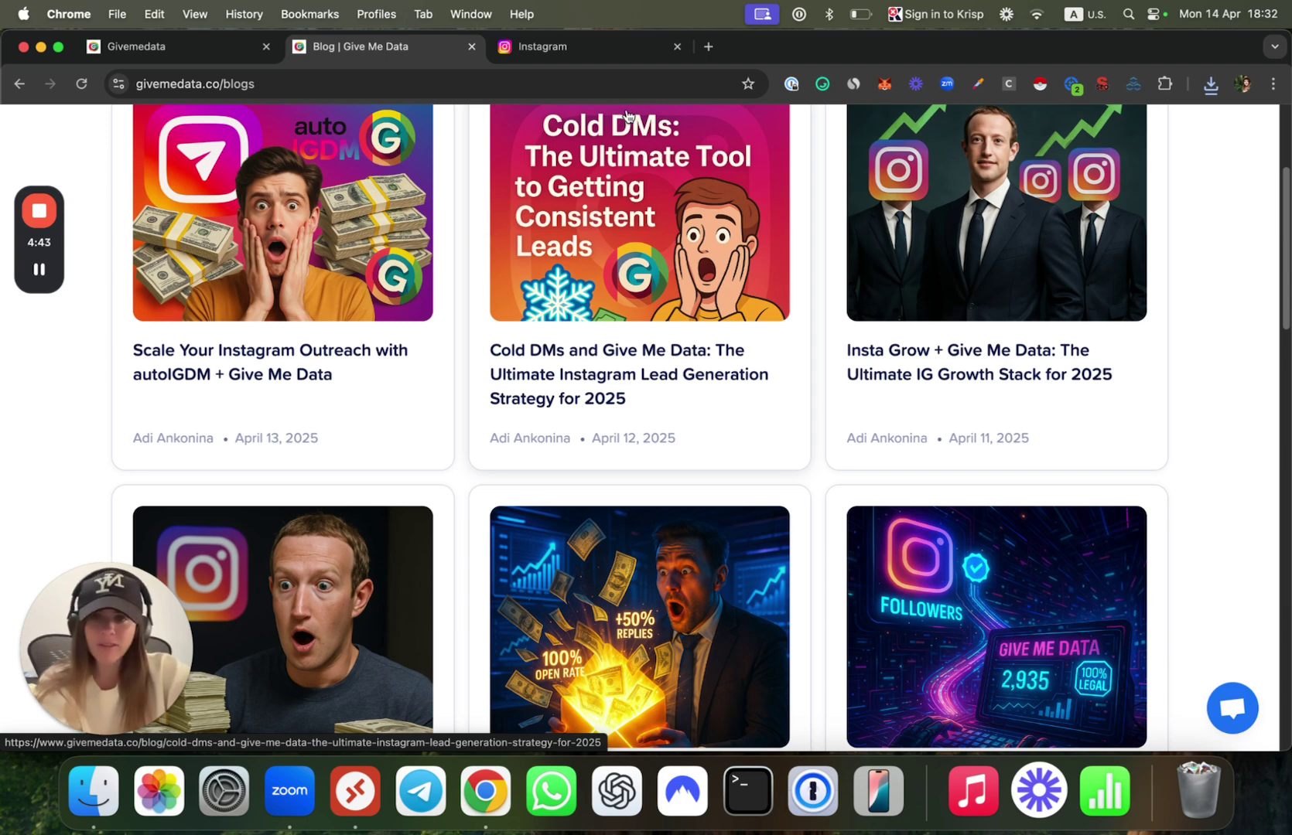
- Open the Cold DMs and Give Me Data lead generation article and view its embedded IG outreach guide video
click(599, 309)
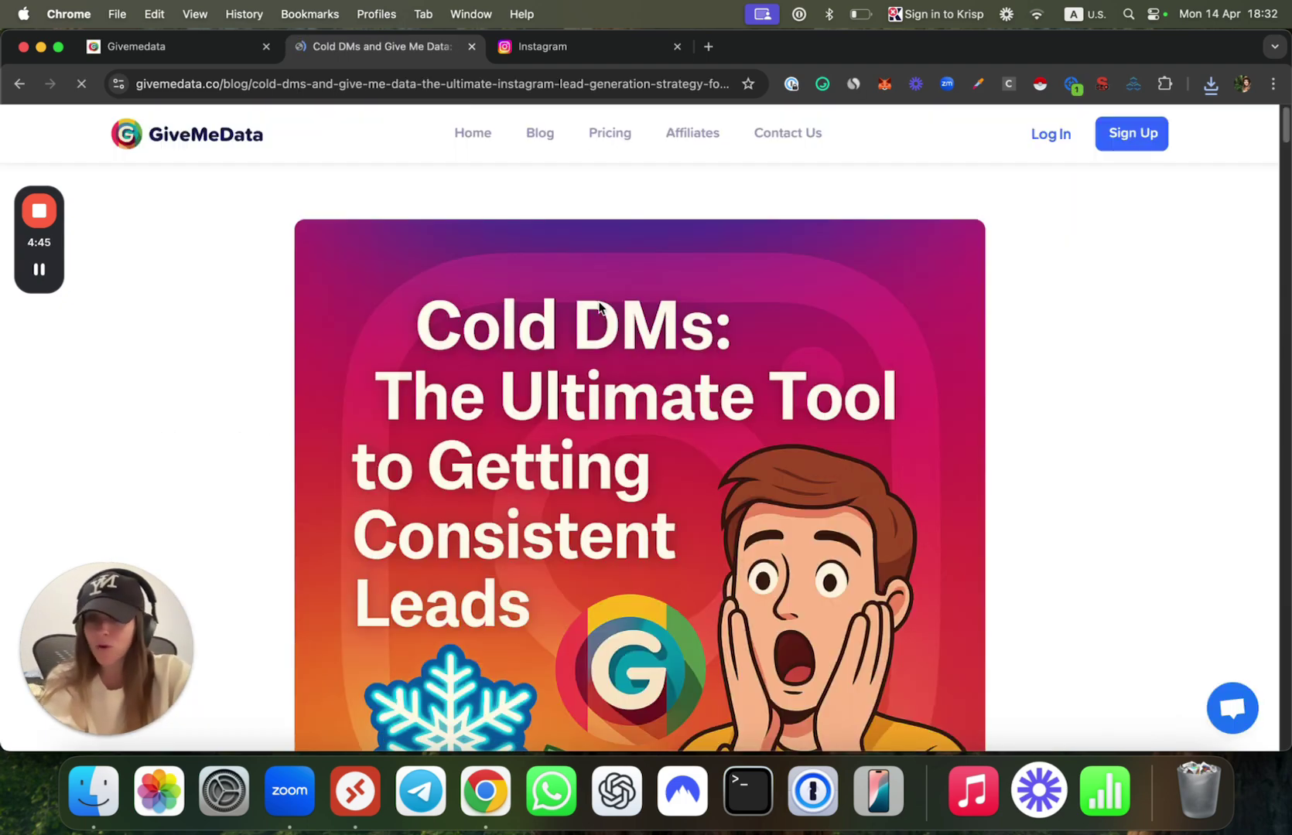
scroll(567, 520, down, 10)
scroll(680, 488, down, 3)
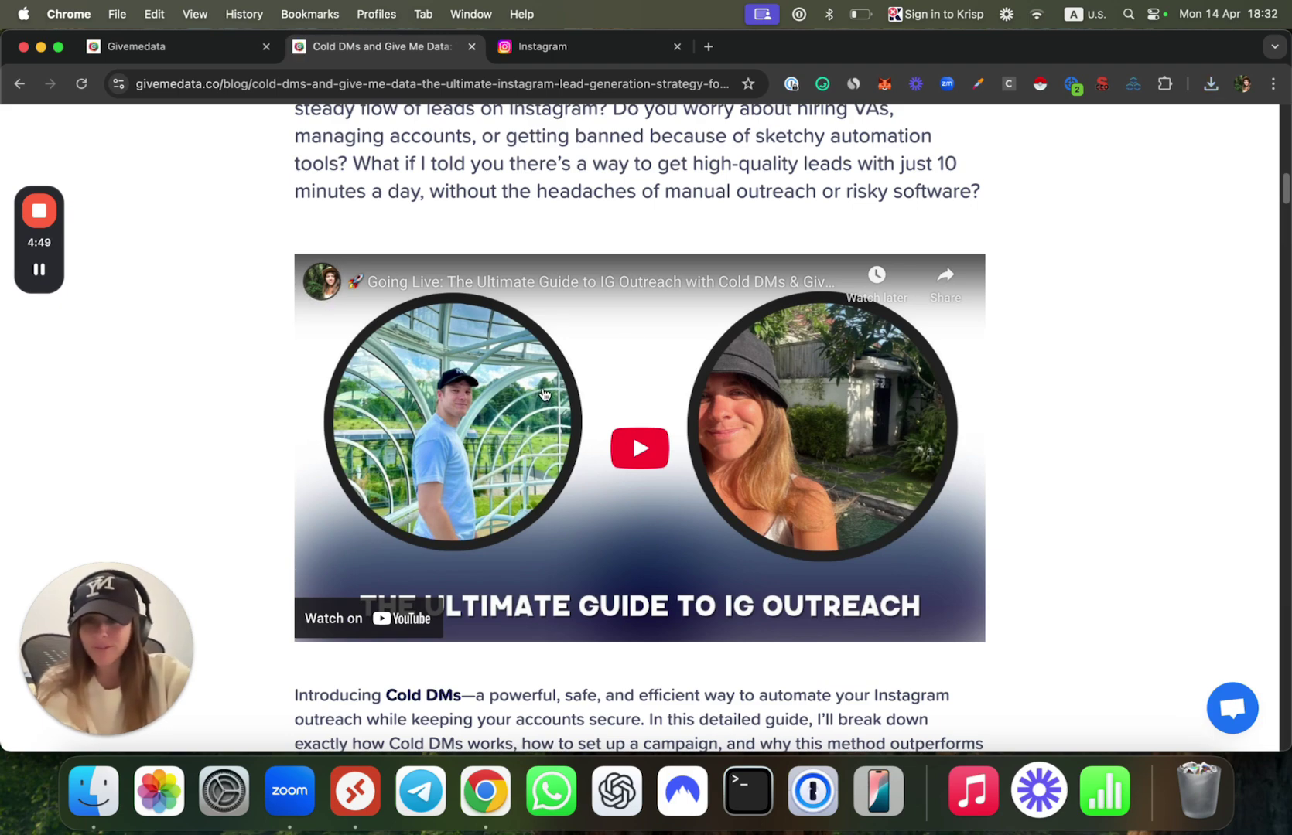
- Return to the blog list and read the introduction of the article on scaling Instagram outreach with autoIGDM + Give Me Data
click(19, 83)
click(302, 276)
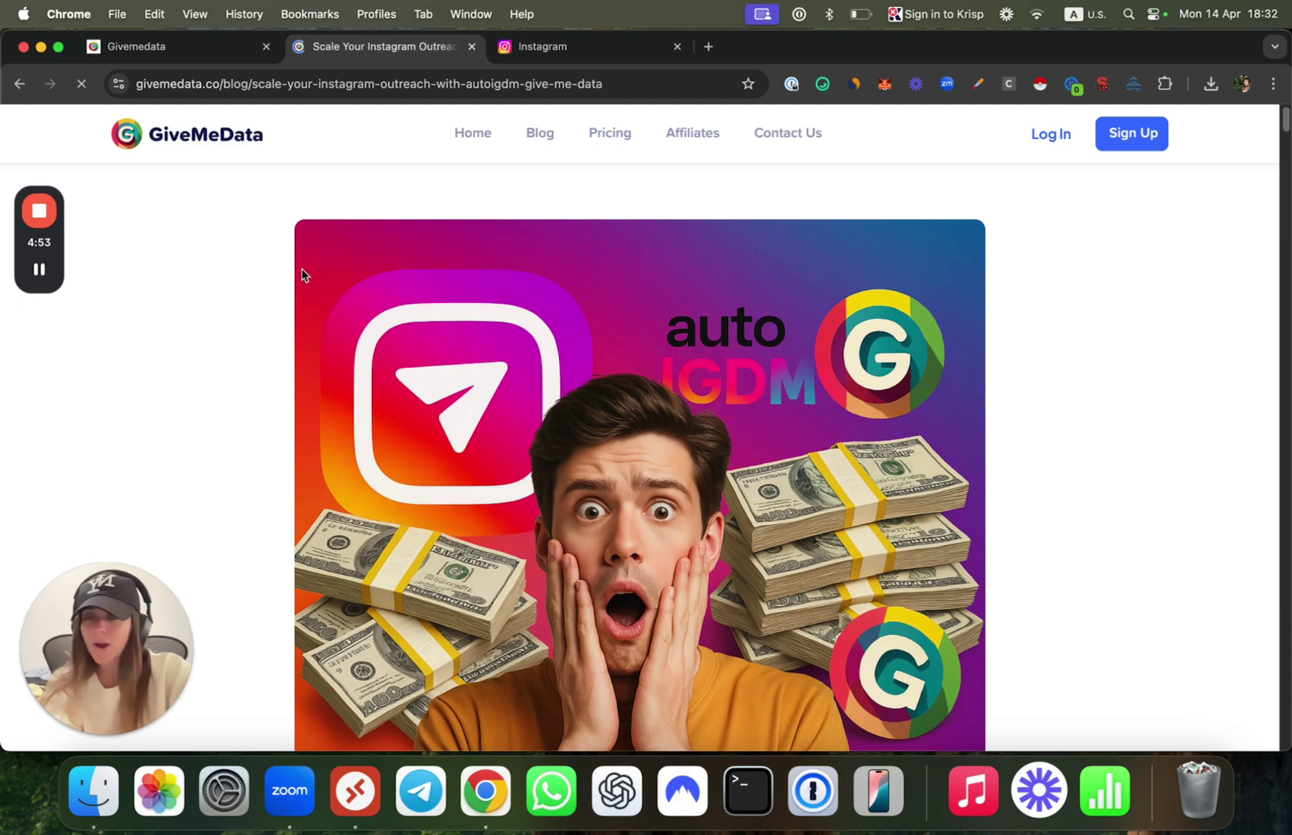
scroll(442, 422, down, 3)
scroll(442, 421, down, 15)
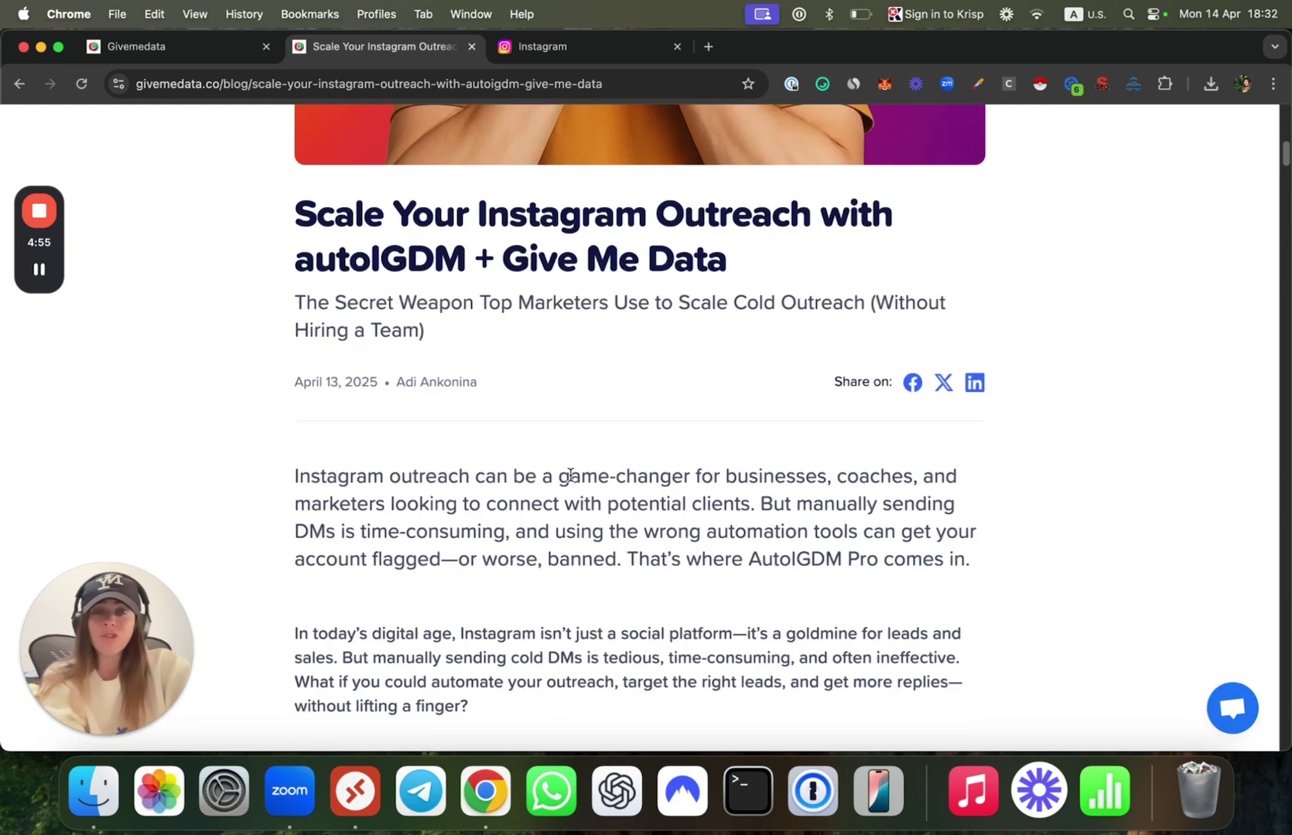
- Read the autoIGDM article's section on why manual cold outreach fails and the AutoIGDM solution
scroll(574, 458, down, 10)
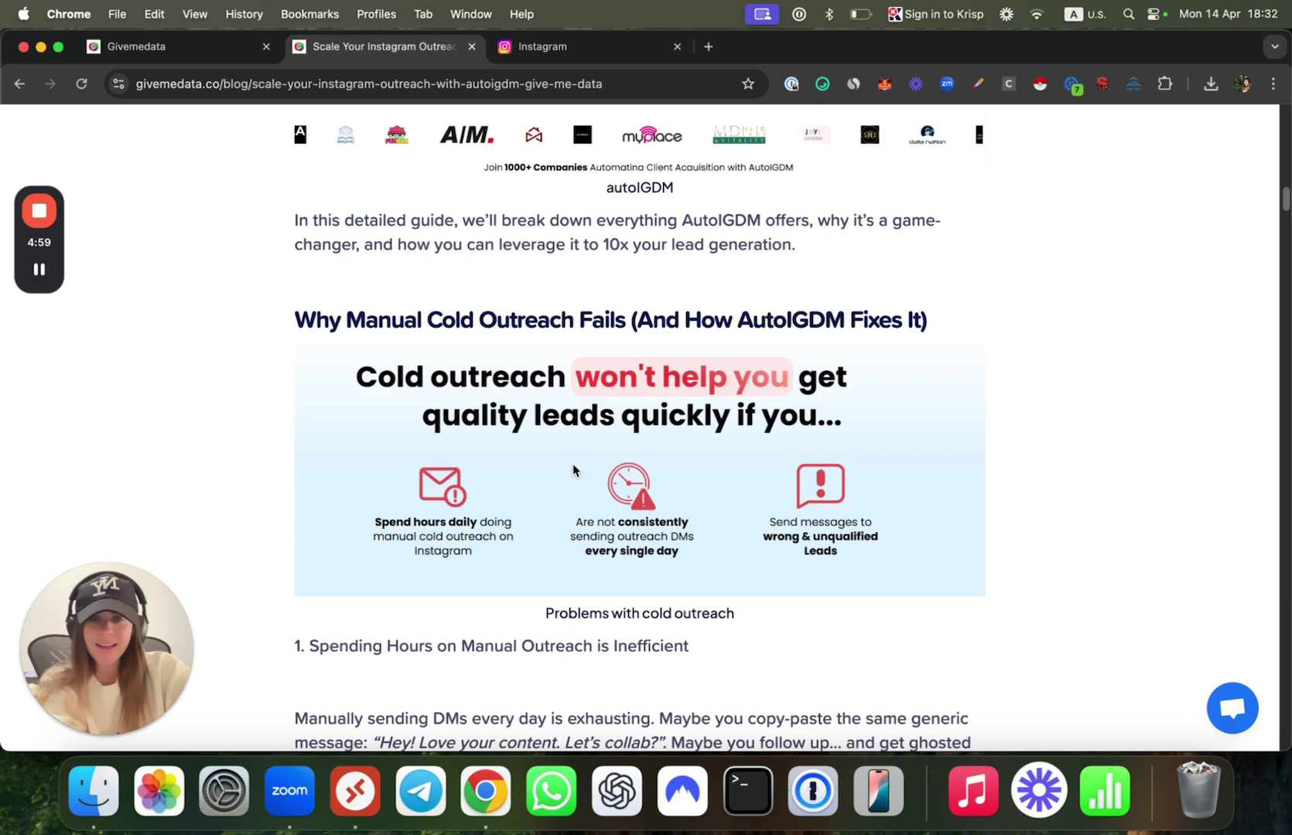
scroll(572, 464, down, 11)
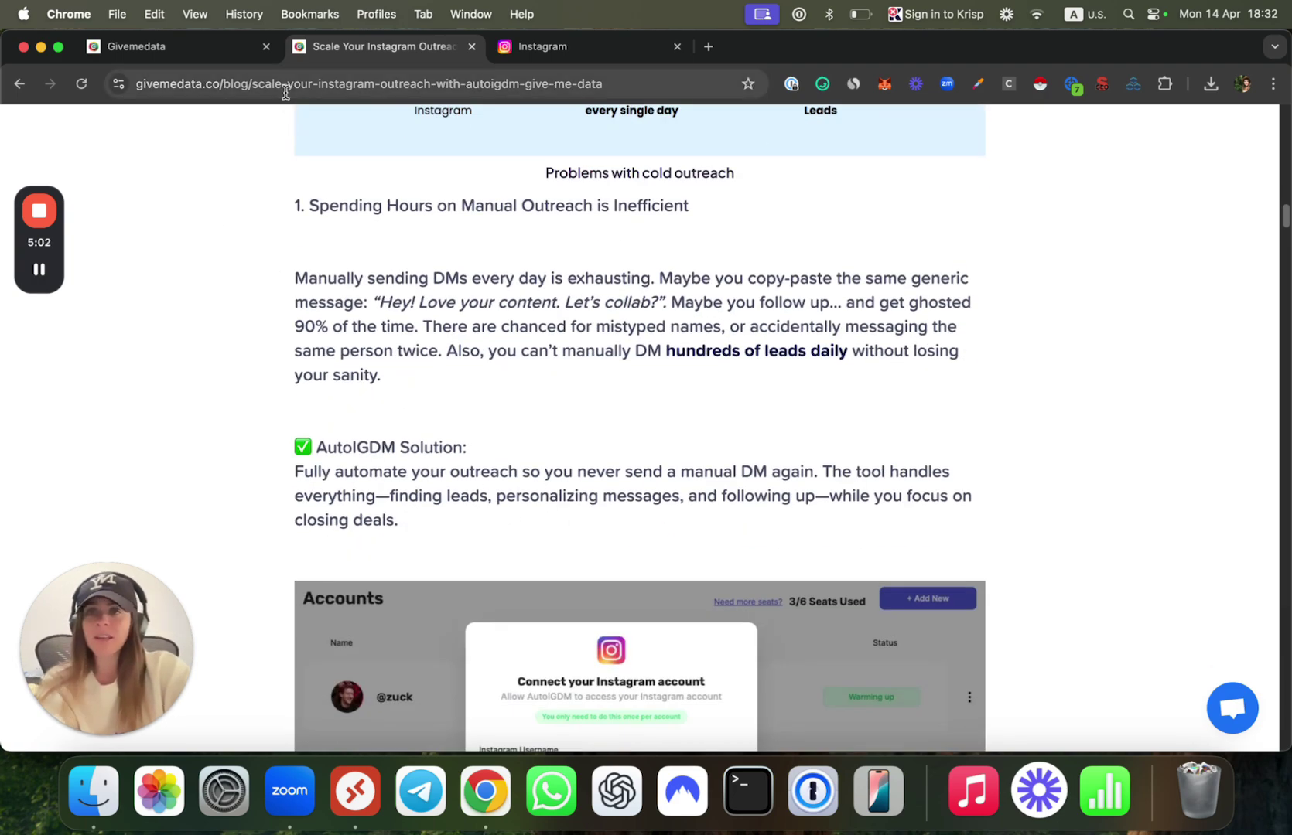
- View the Fanzella website at fanzella.com, followed by the SU Social website at susocial.com
click(285, 85)
text(fanz)
key(Return)
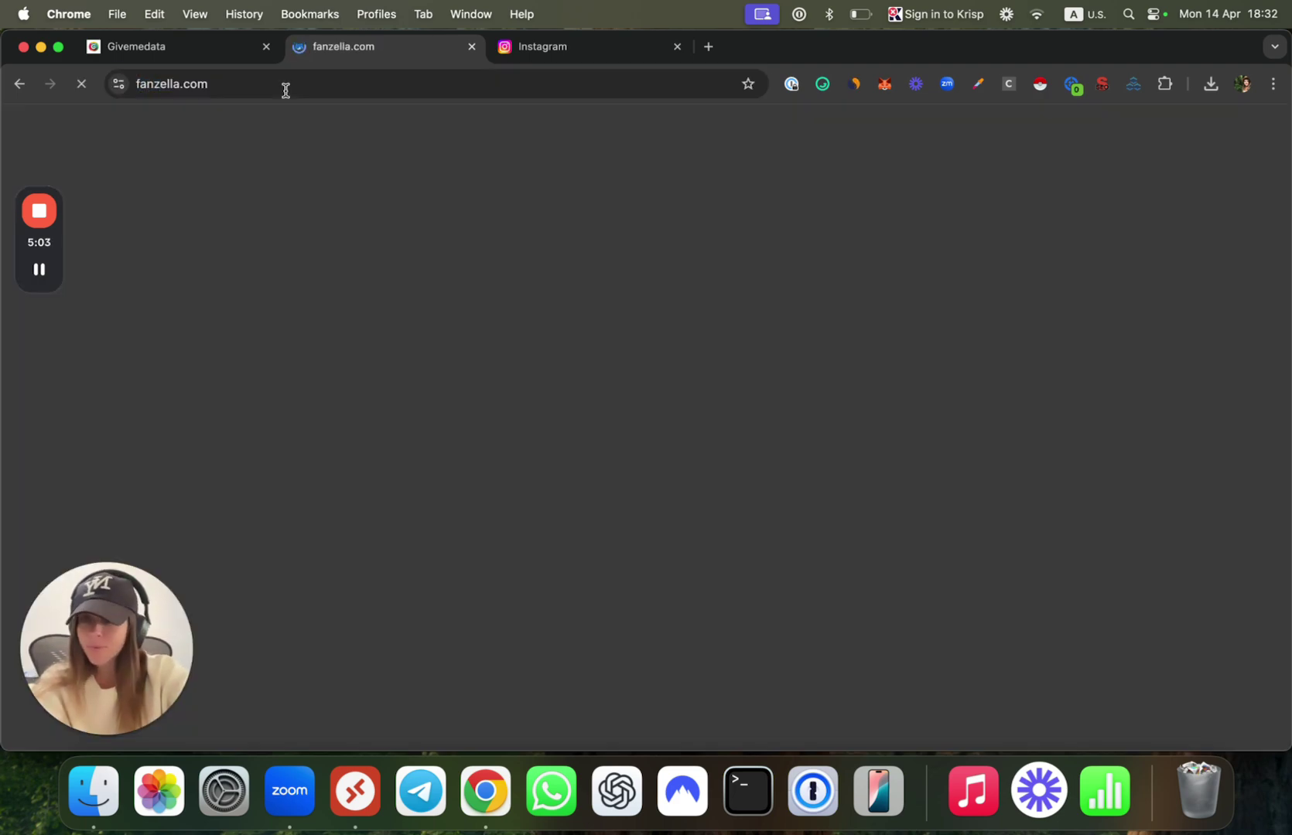
click(285, 86)
text(suso)
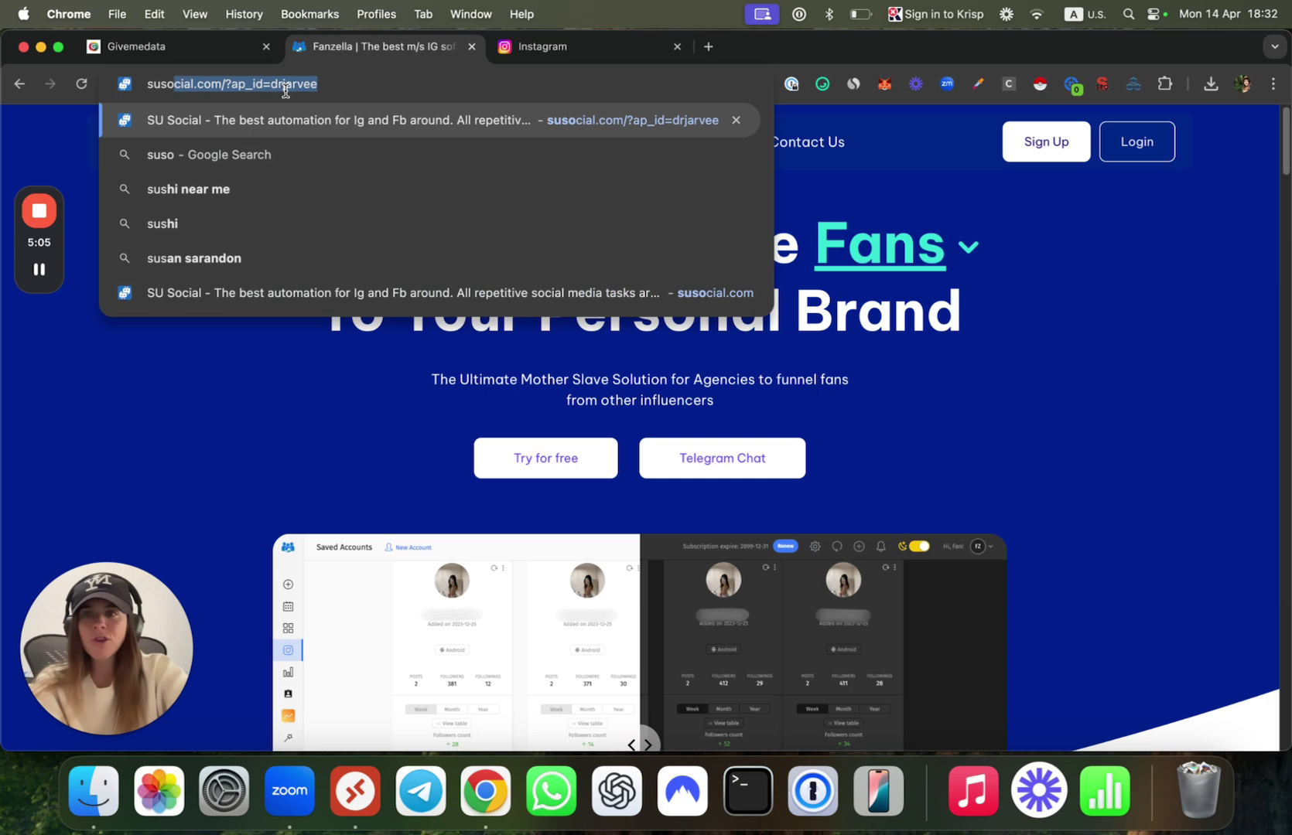
key(Return)
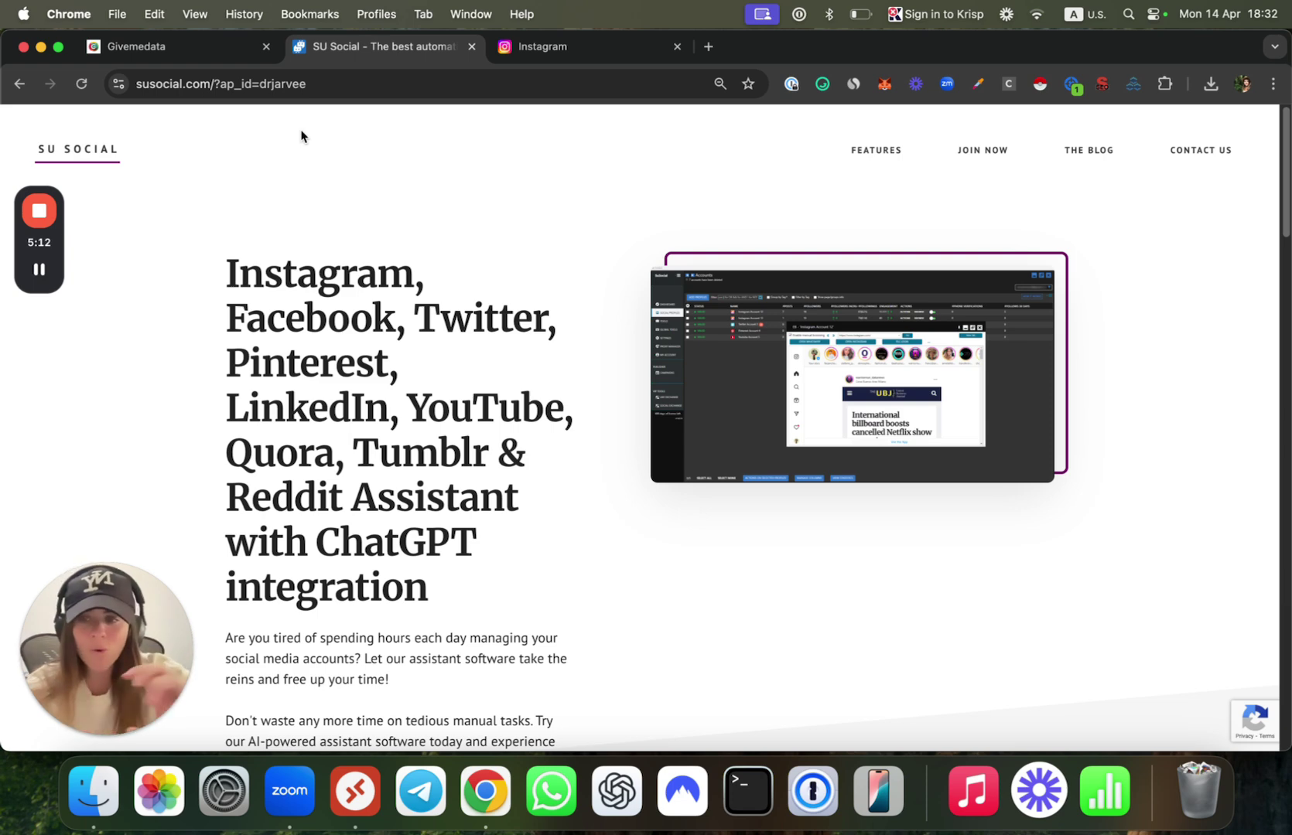
- Switch back to the GiveMeData page, load the givemedata.co website in its place and open the blog
click(167, 48)
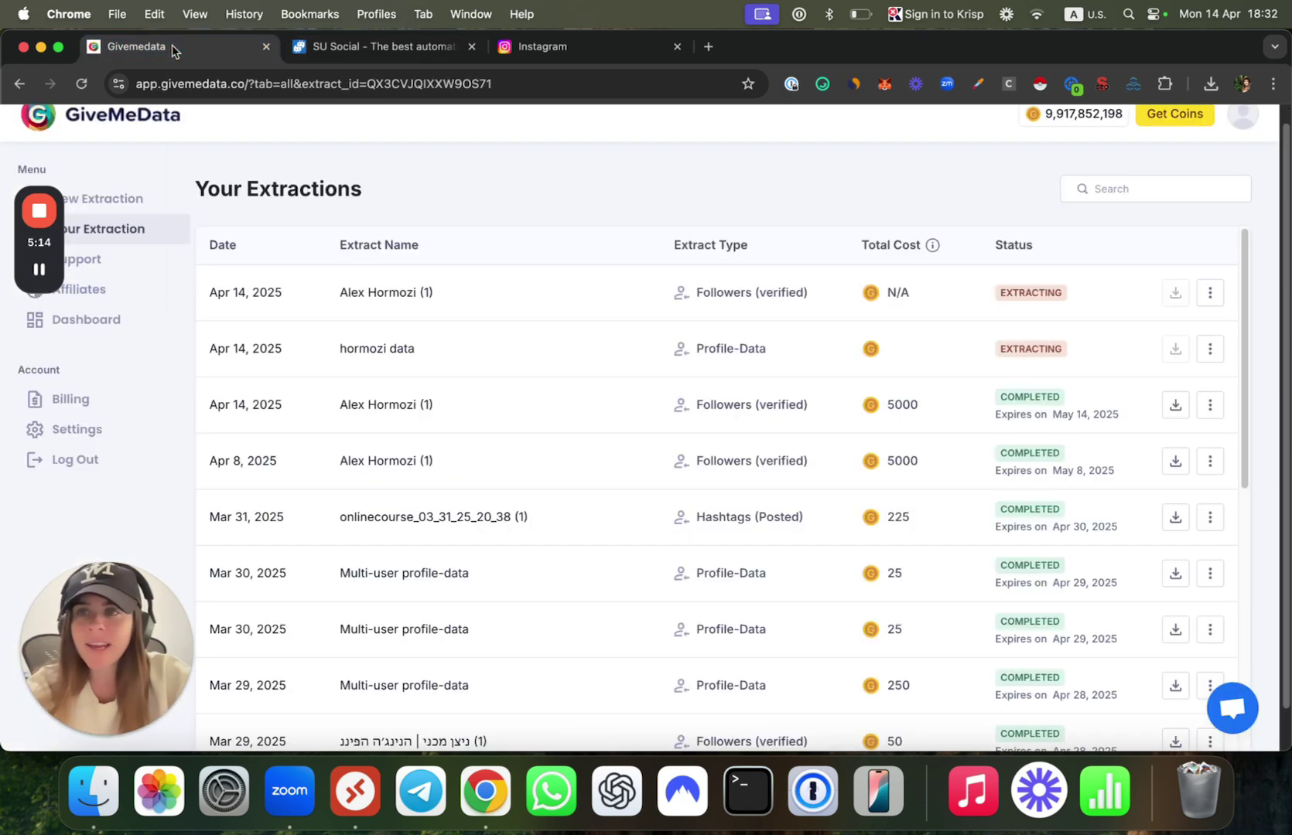
click(385, 56)
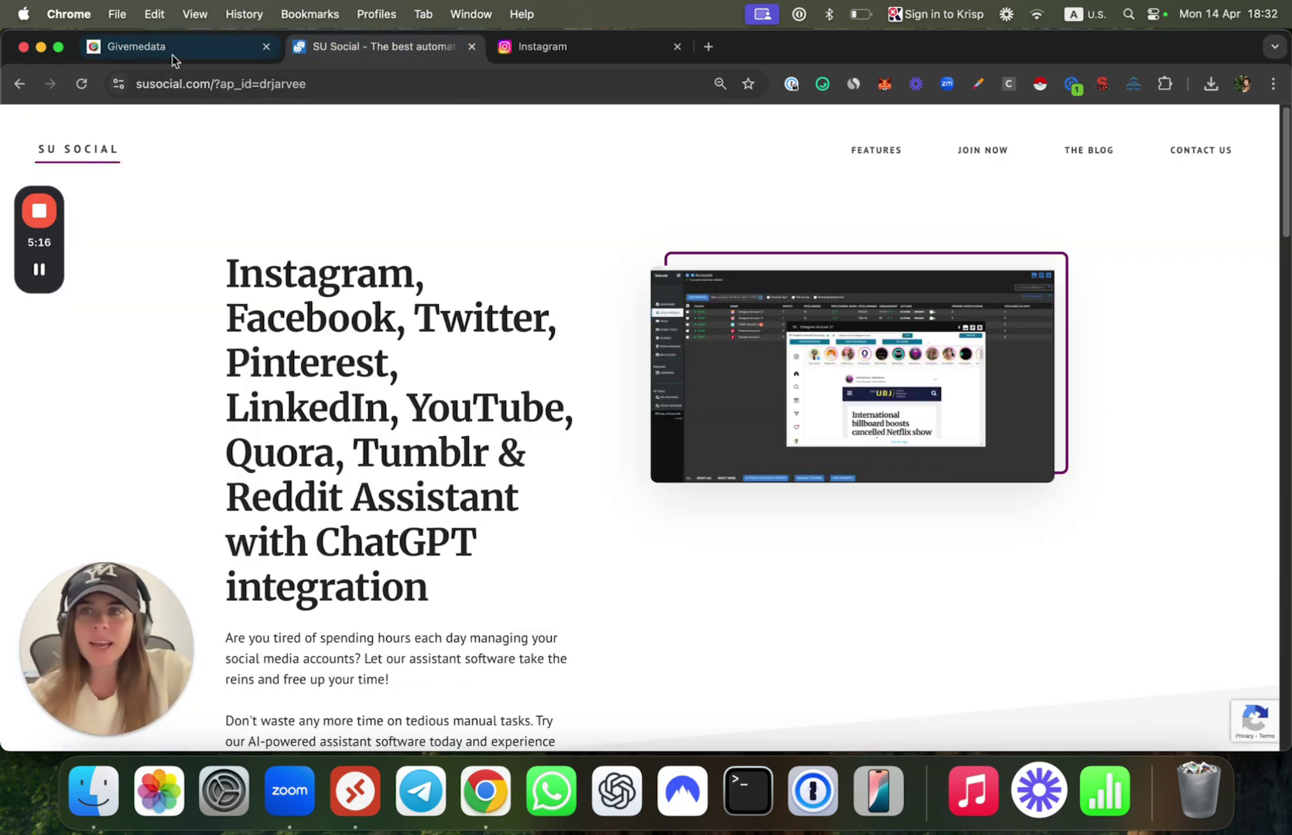
click(170, 54)
click(384, 83)
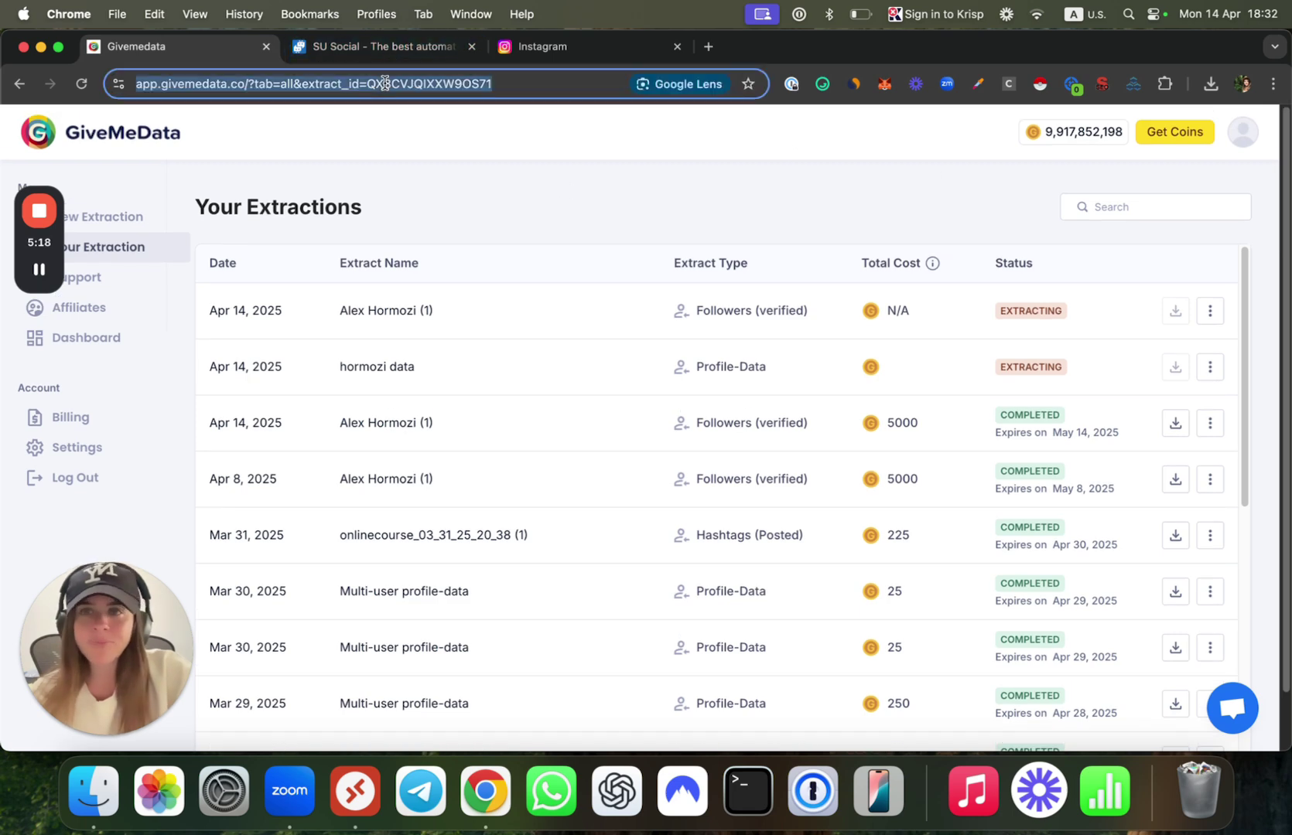
text(blog)
key(BackSpace)
key(BackSpace)
key(BackSpace)
key(BackSpace)
text(gi)
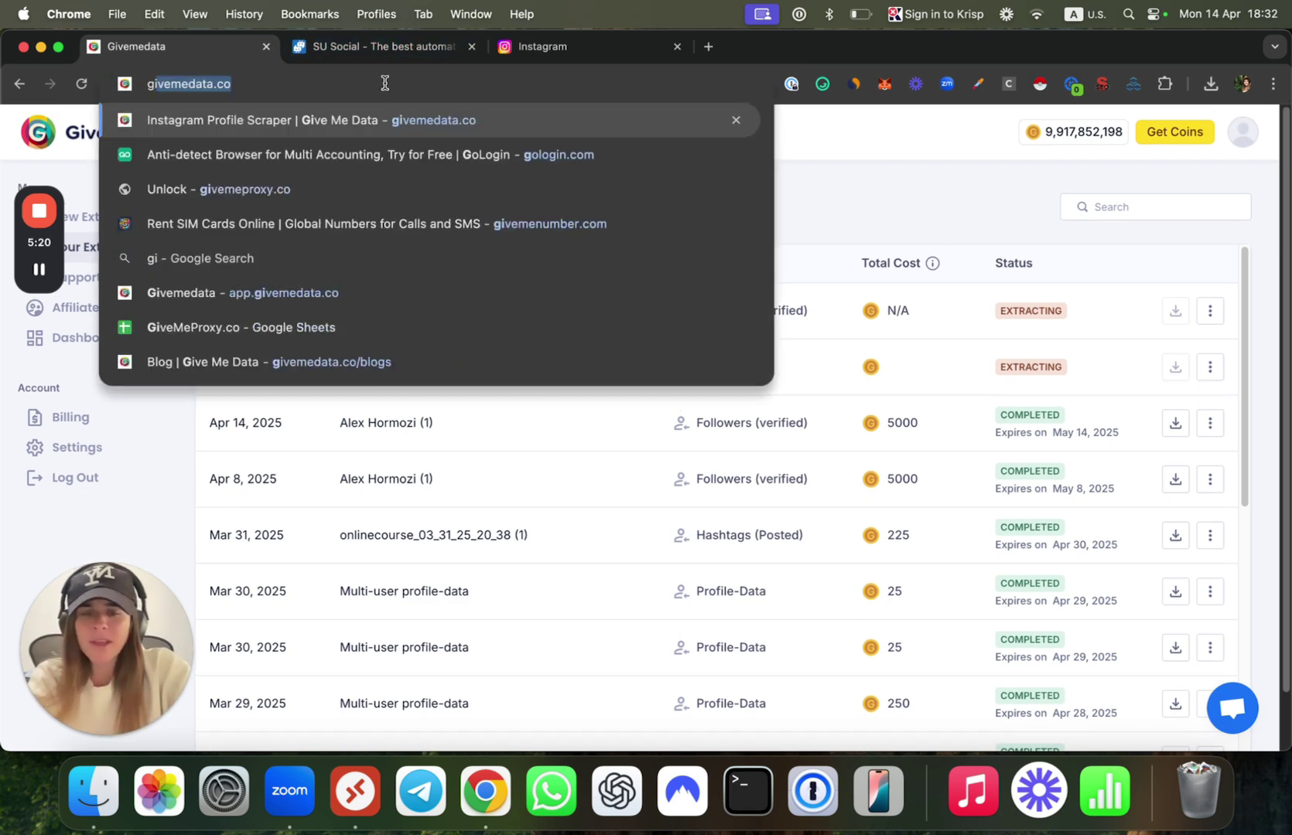
key(Return)
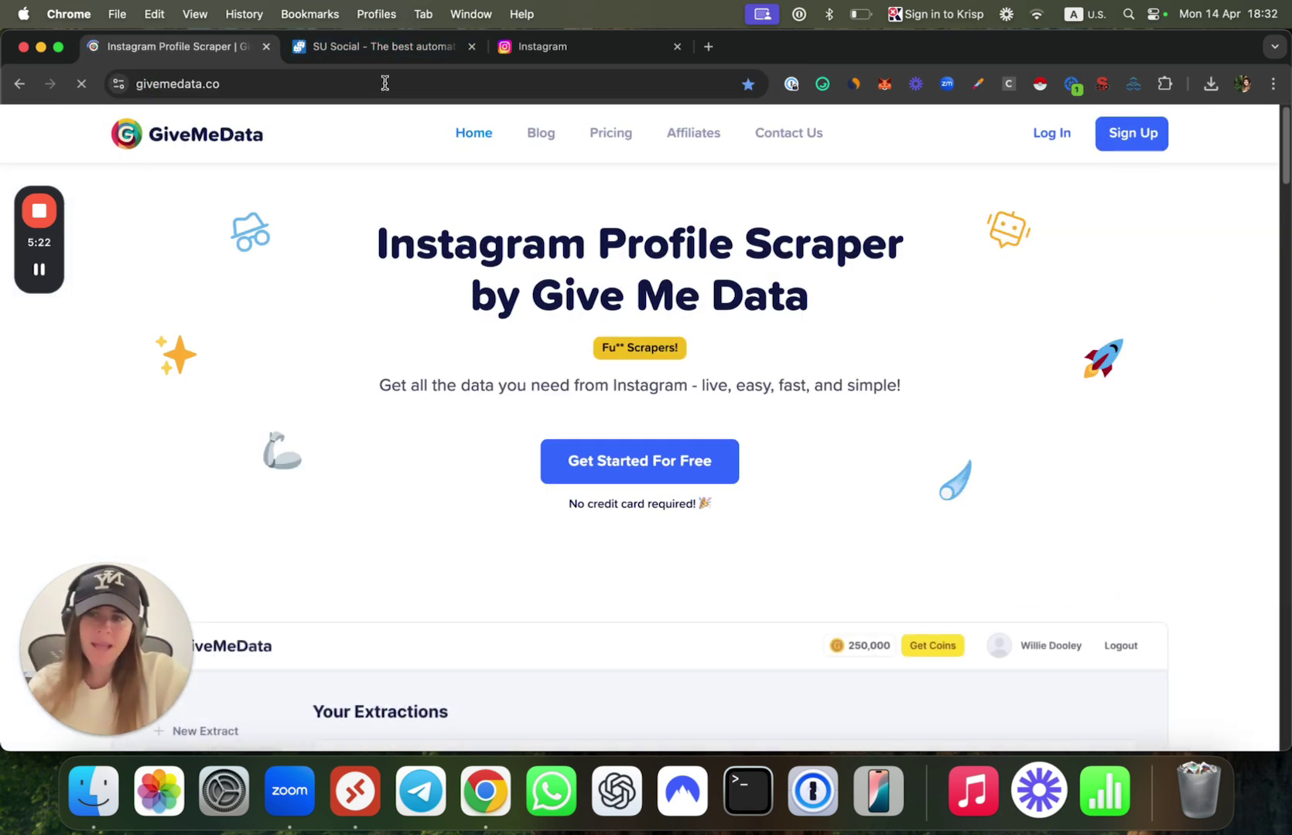
click(541, 133)
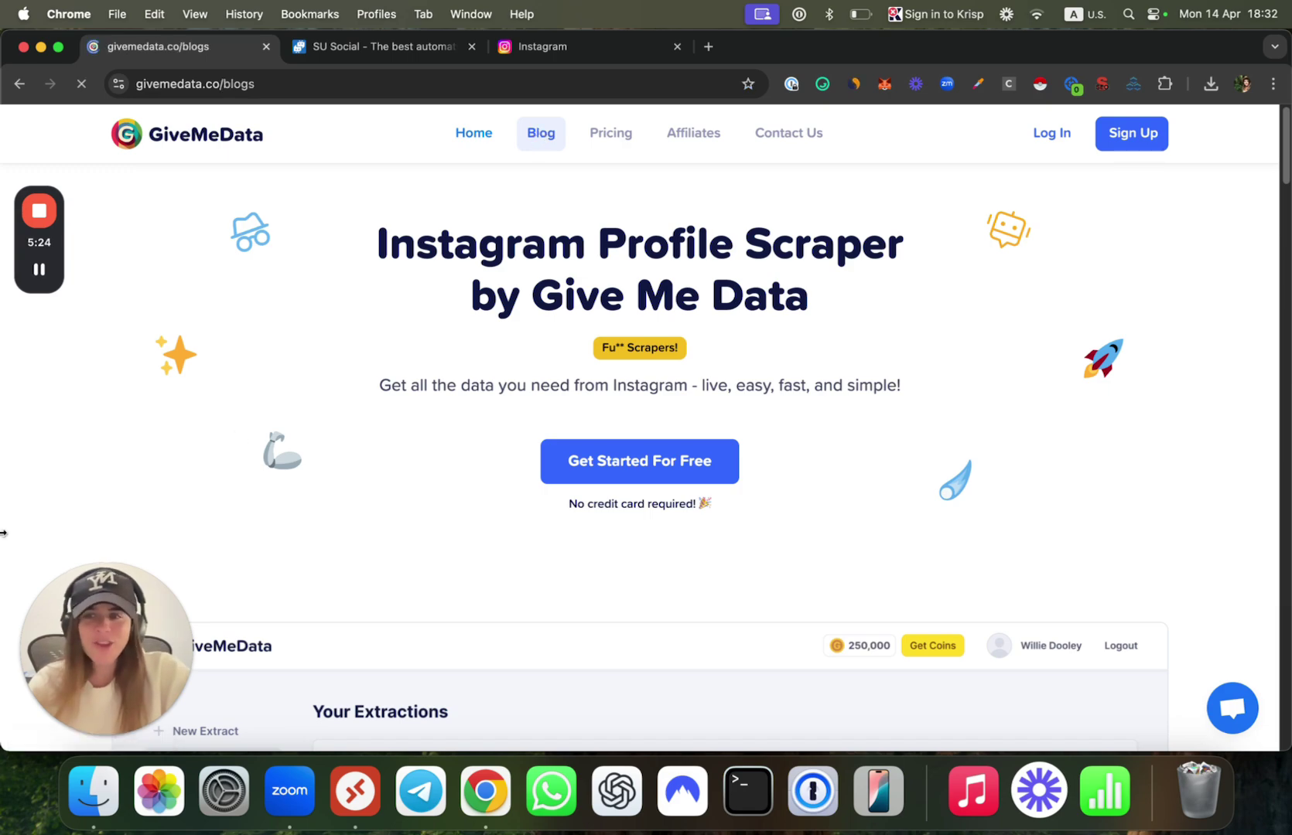
- Open the article How to Master Cold Email Outreach Using Data from Give Me Data and skim its pillars and extracted data examples
scroll(525, 525, down, 6)
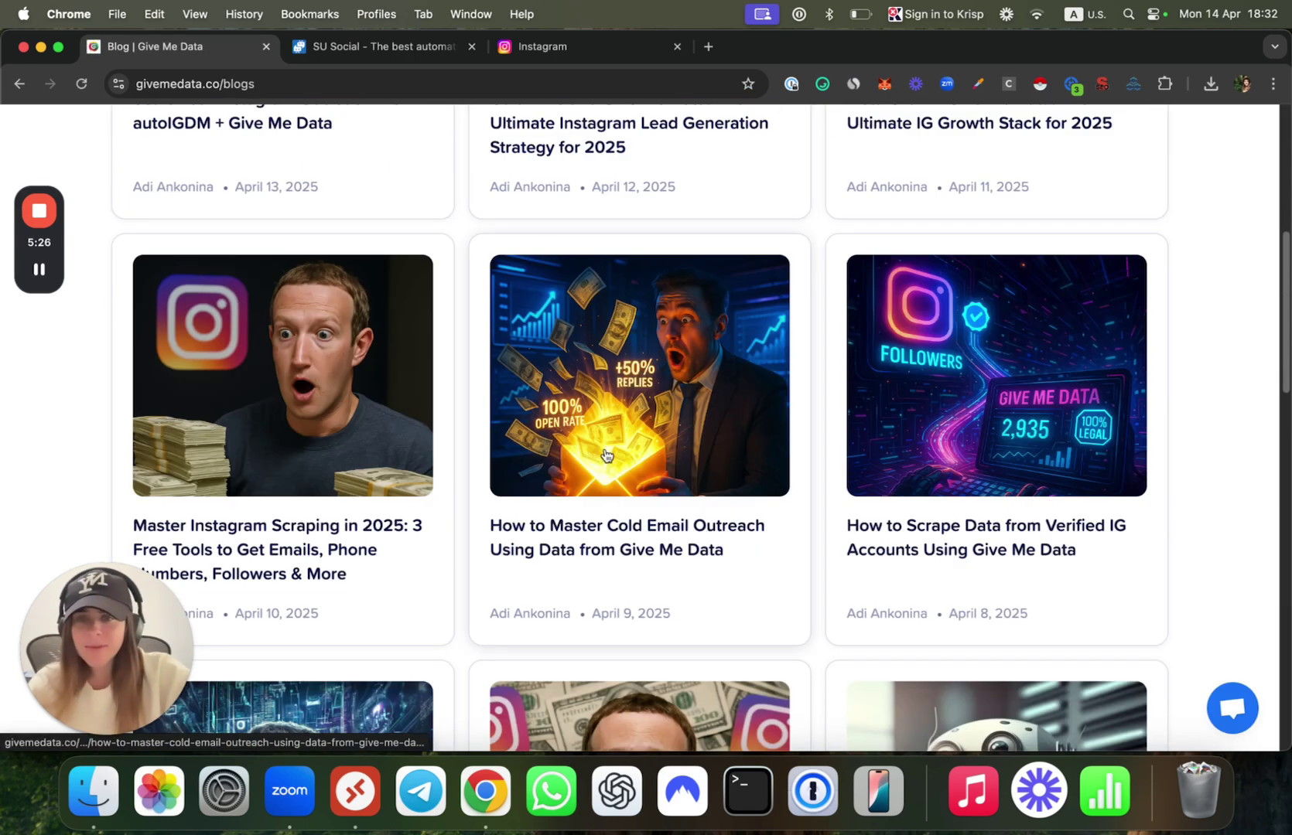
click(605, 455)
scroll(604, 471, down, 10)
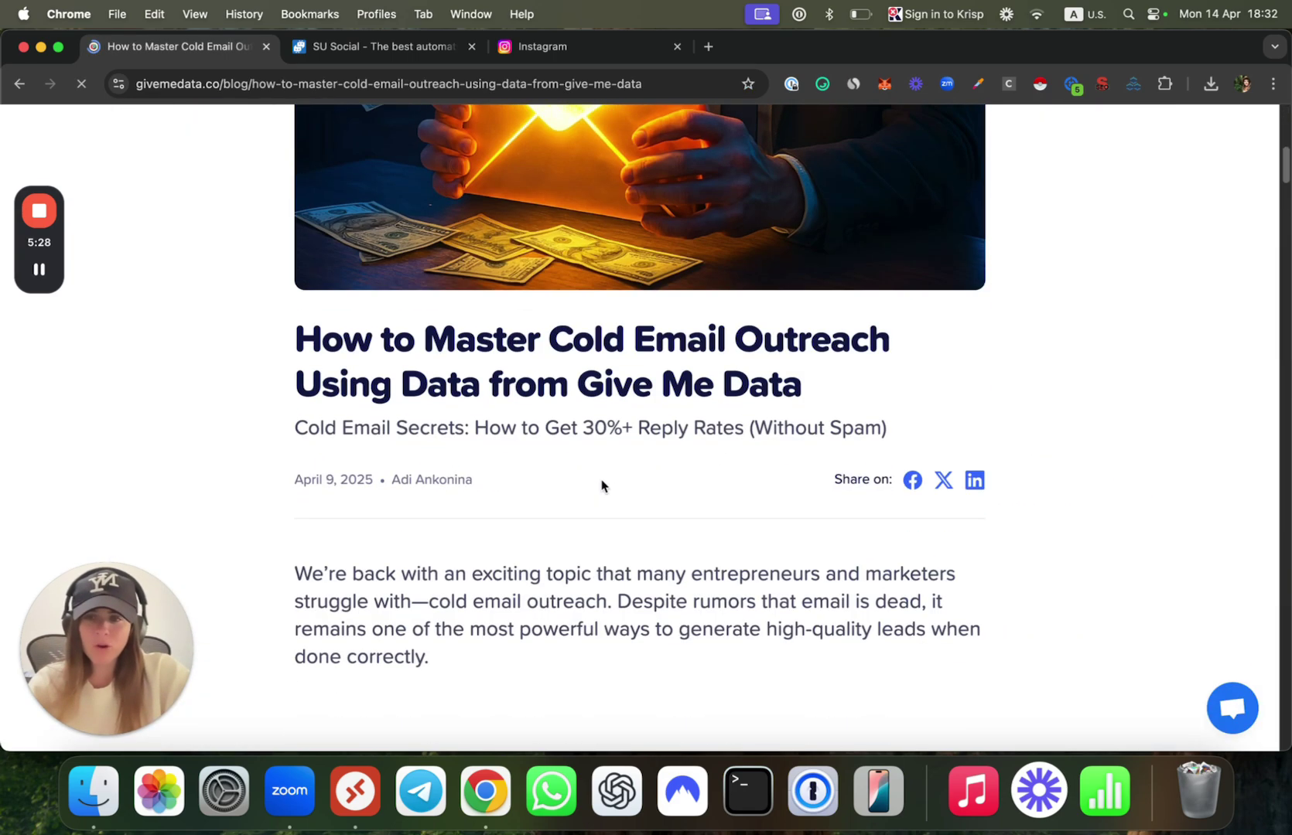
scroll(603, 495, down, 12)
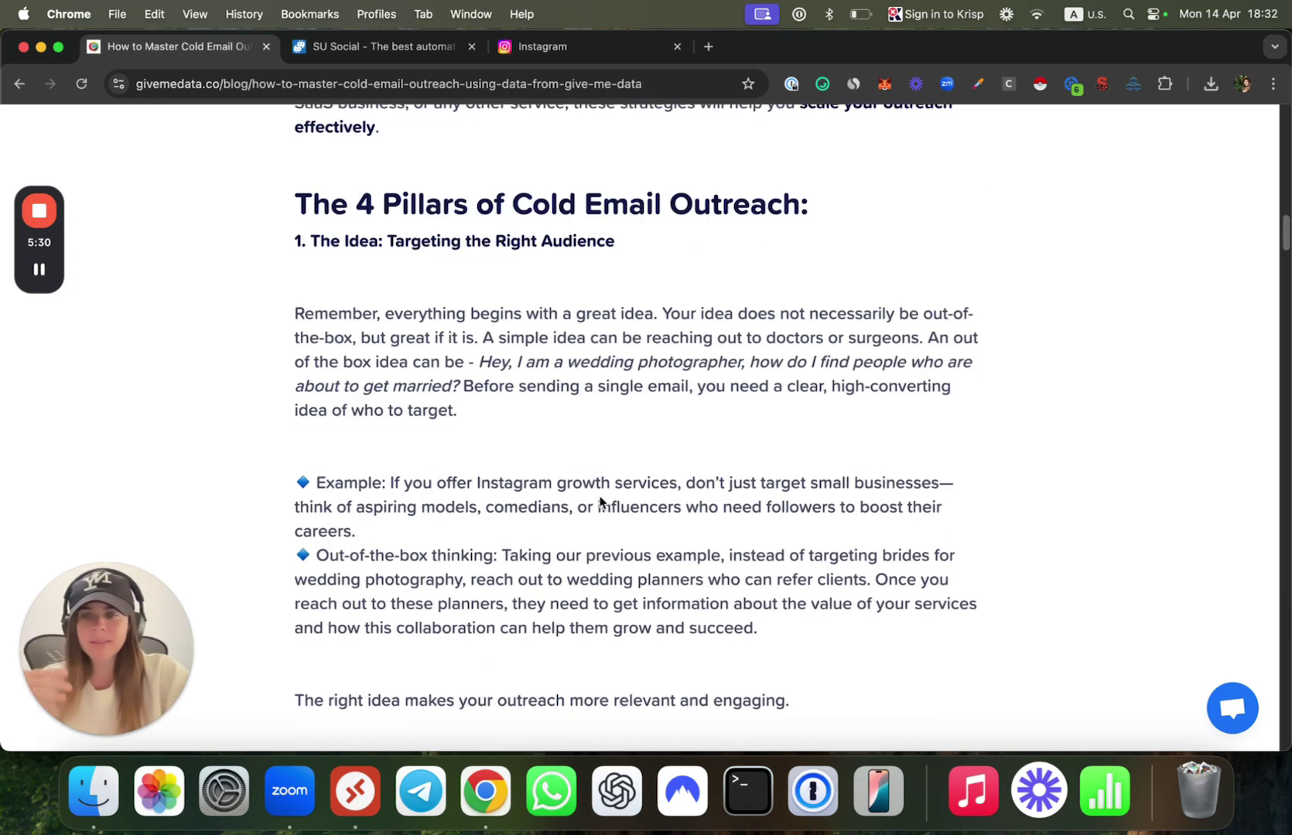
scroll(600, 511, down, 15)
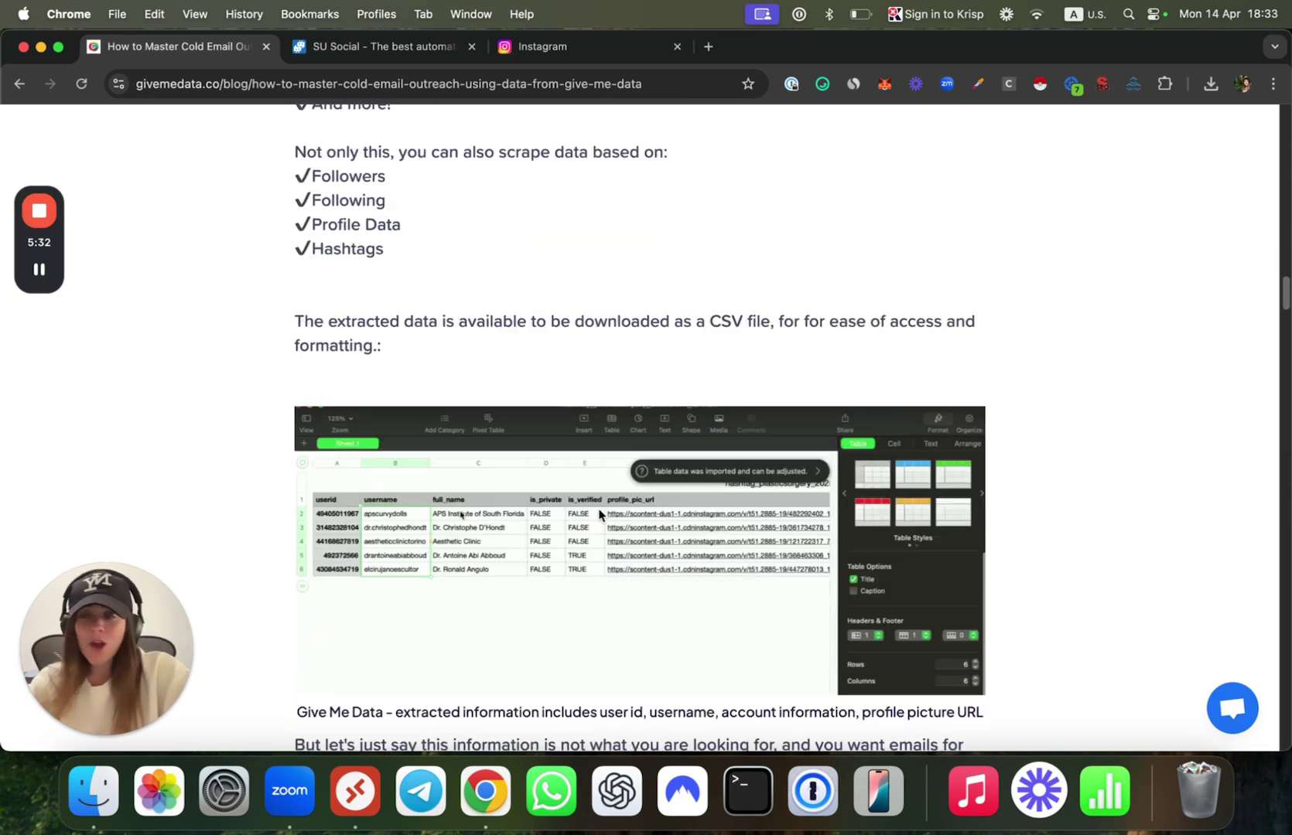
scroll(598, 506, down, 10)
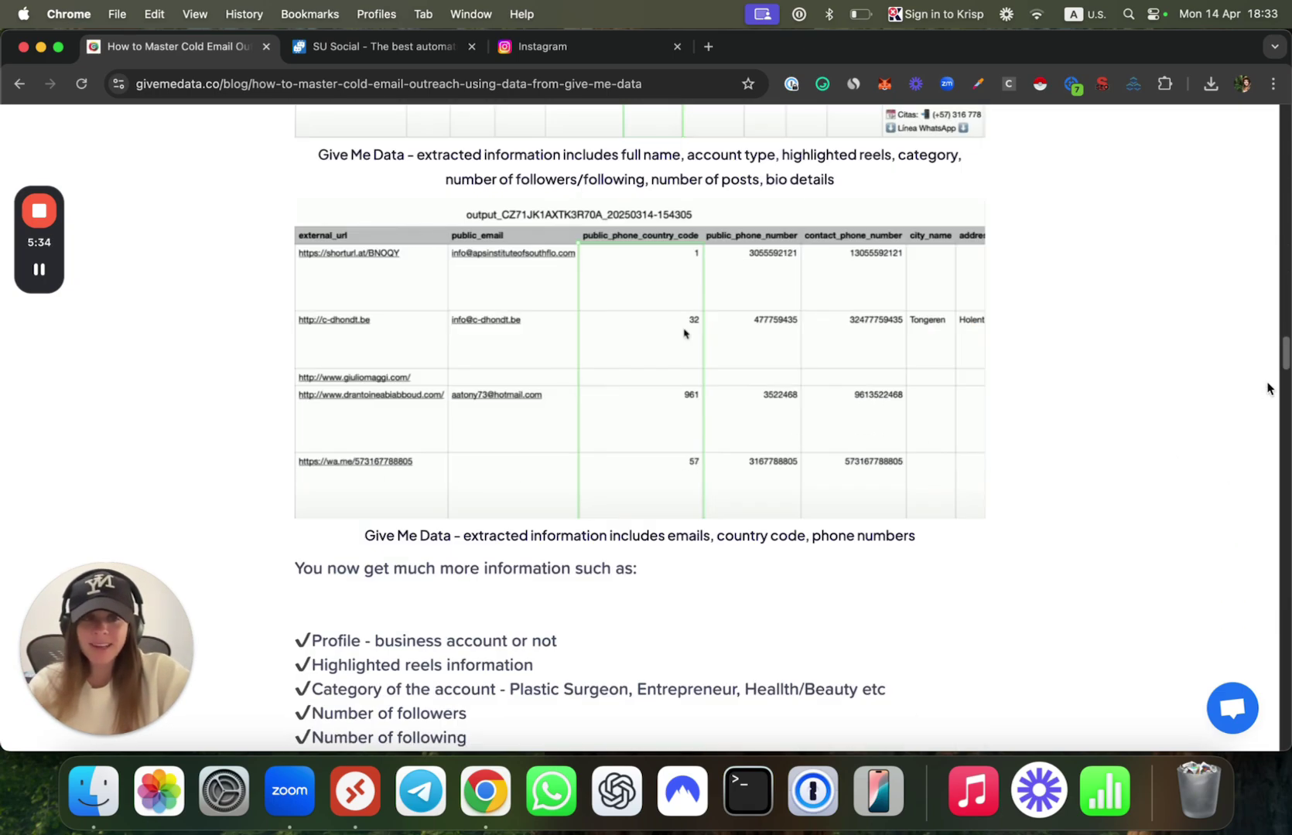
- Return from the cold email article to the blog list and browse its posts
drag(1287, 357, 1272, 108)
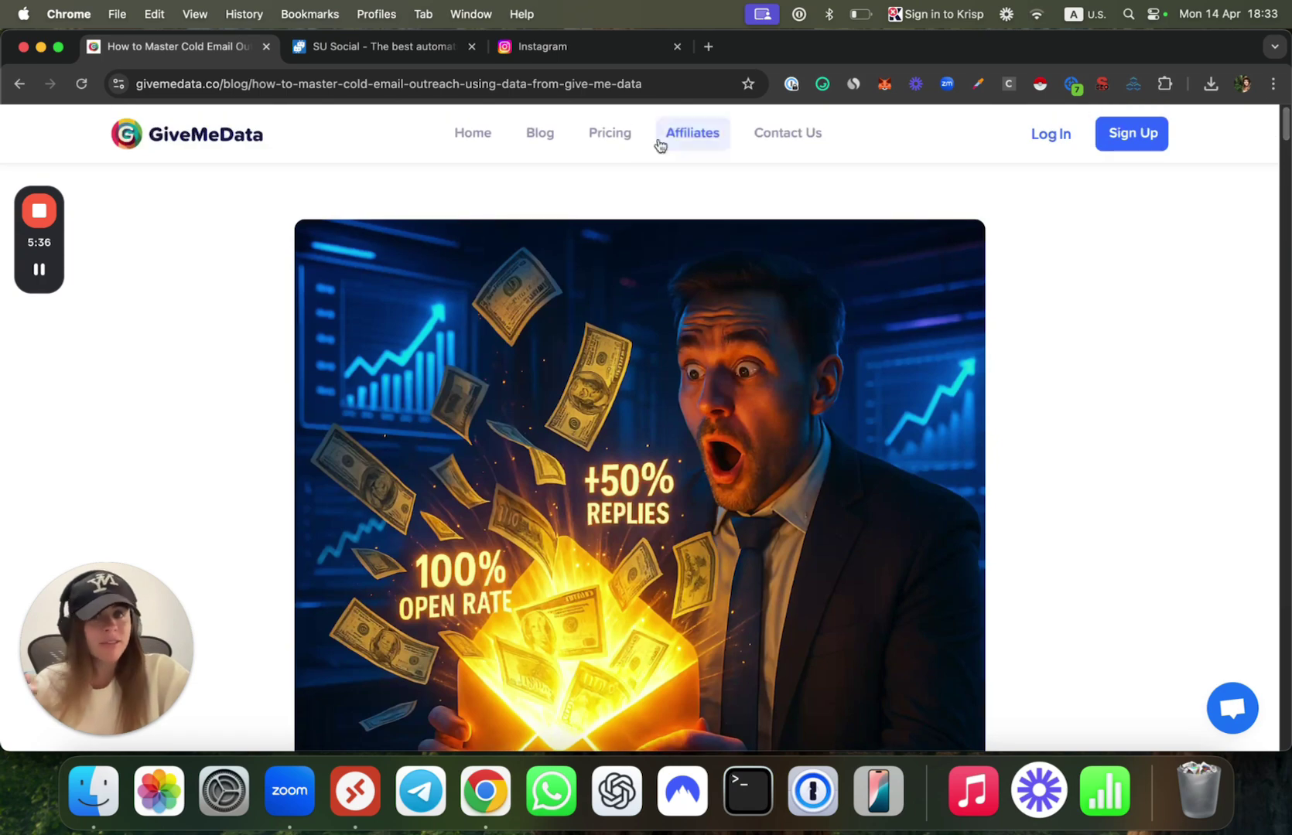
click(561, 139)
scroll(593, 600, down, 4)
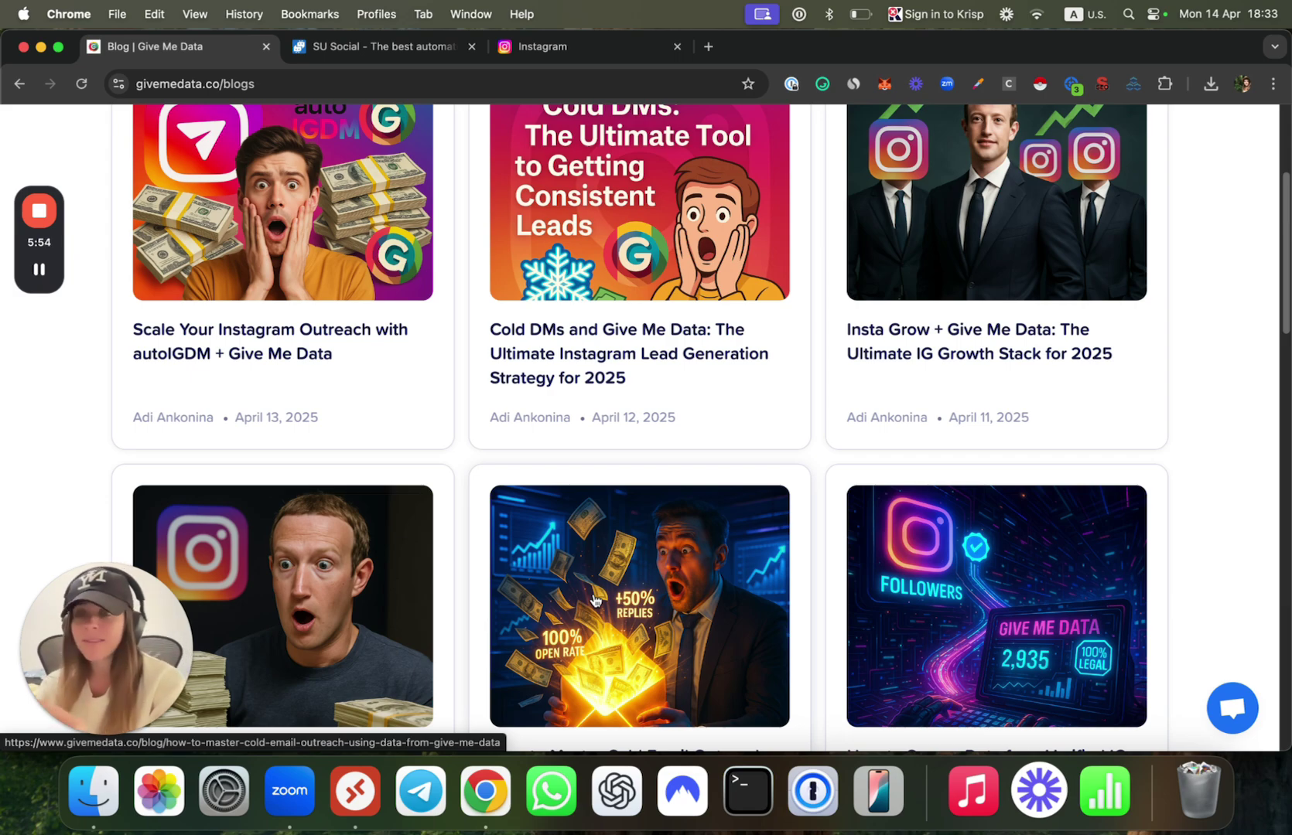
scroll(594, 600, down, 7)
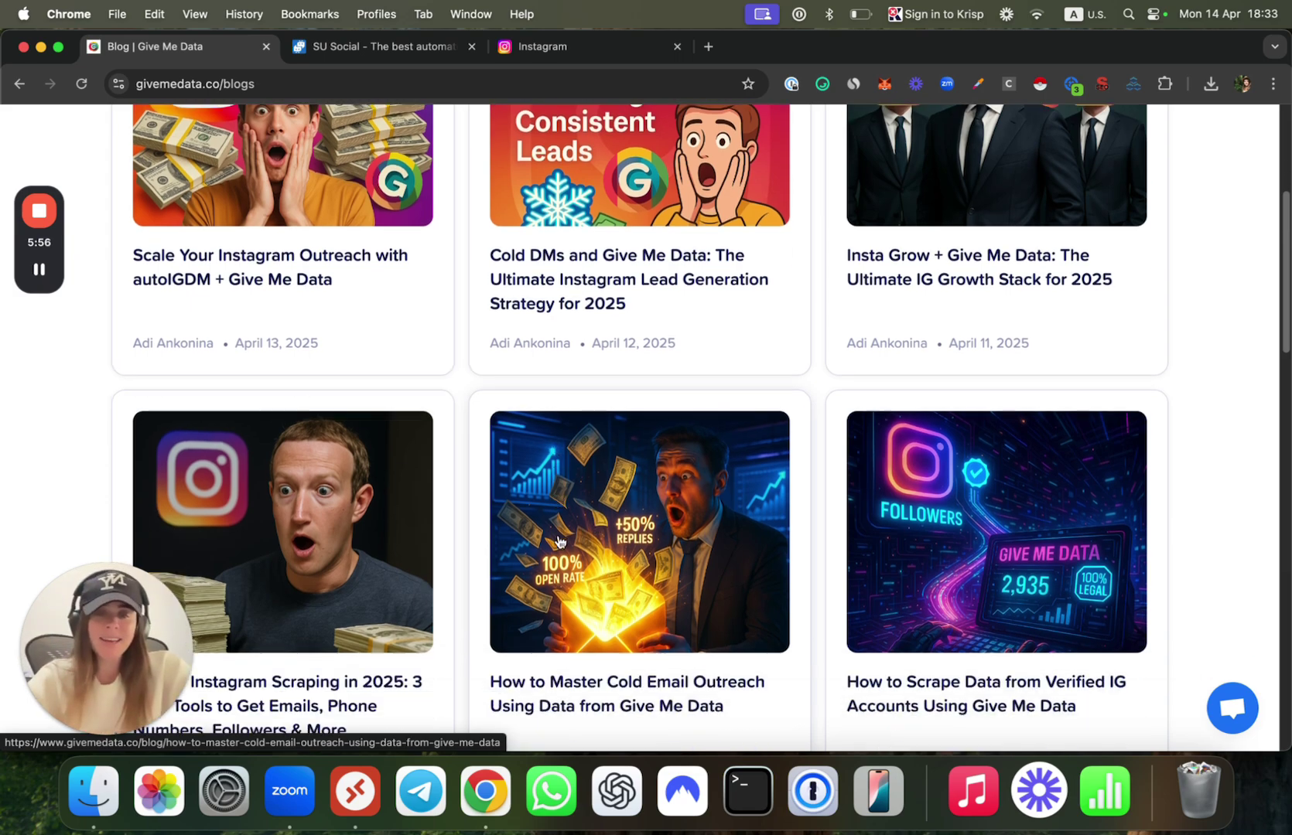
scroll(658, 566, up, 10)
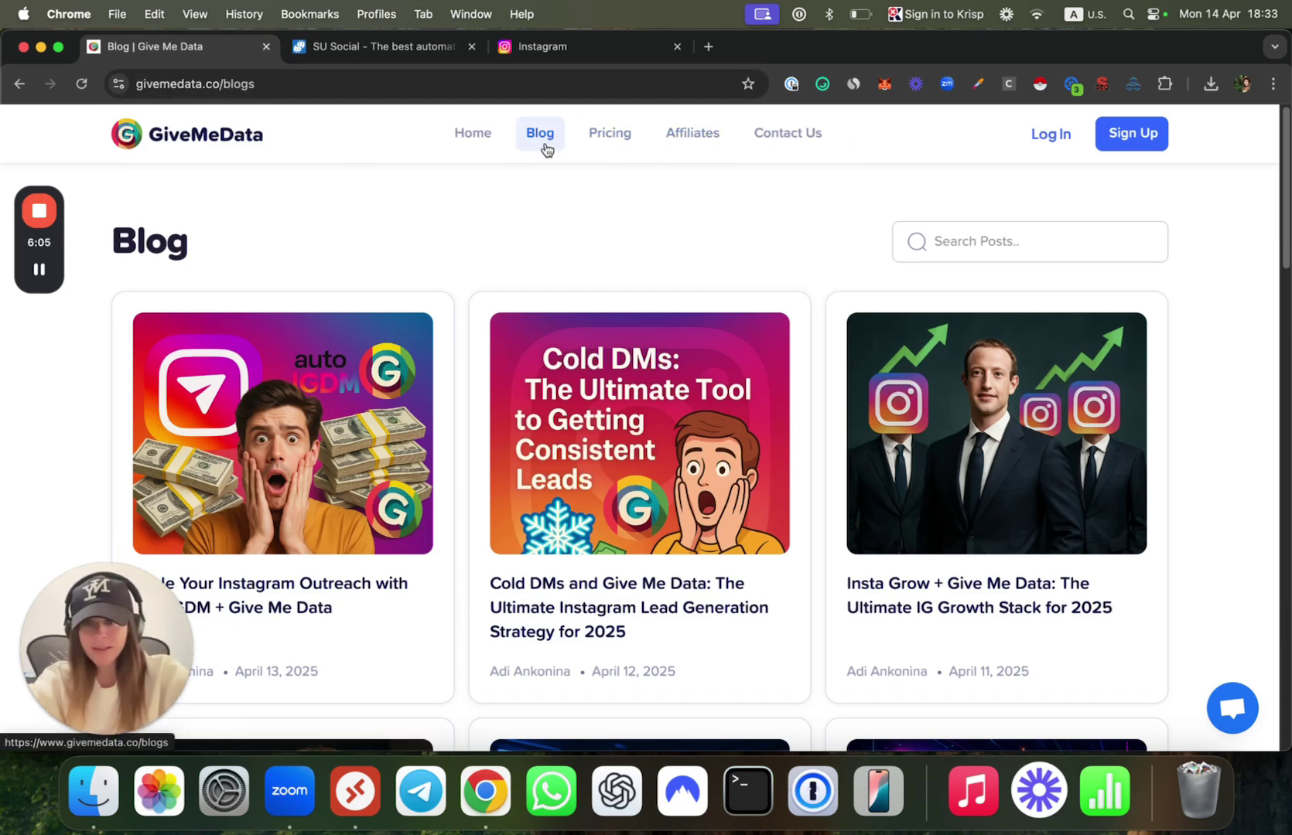
- Open the GiveMeData pricing page, review the coin packages and highlight the Starter package's price
click(595, 135)
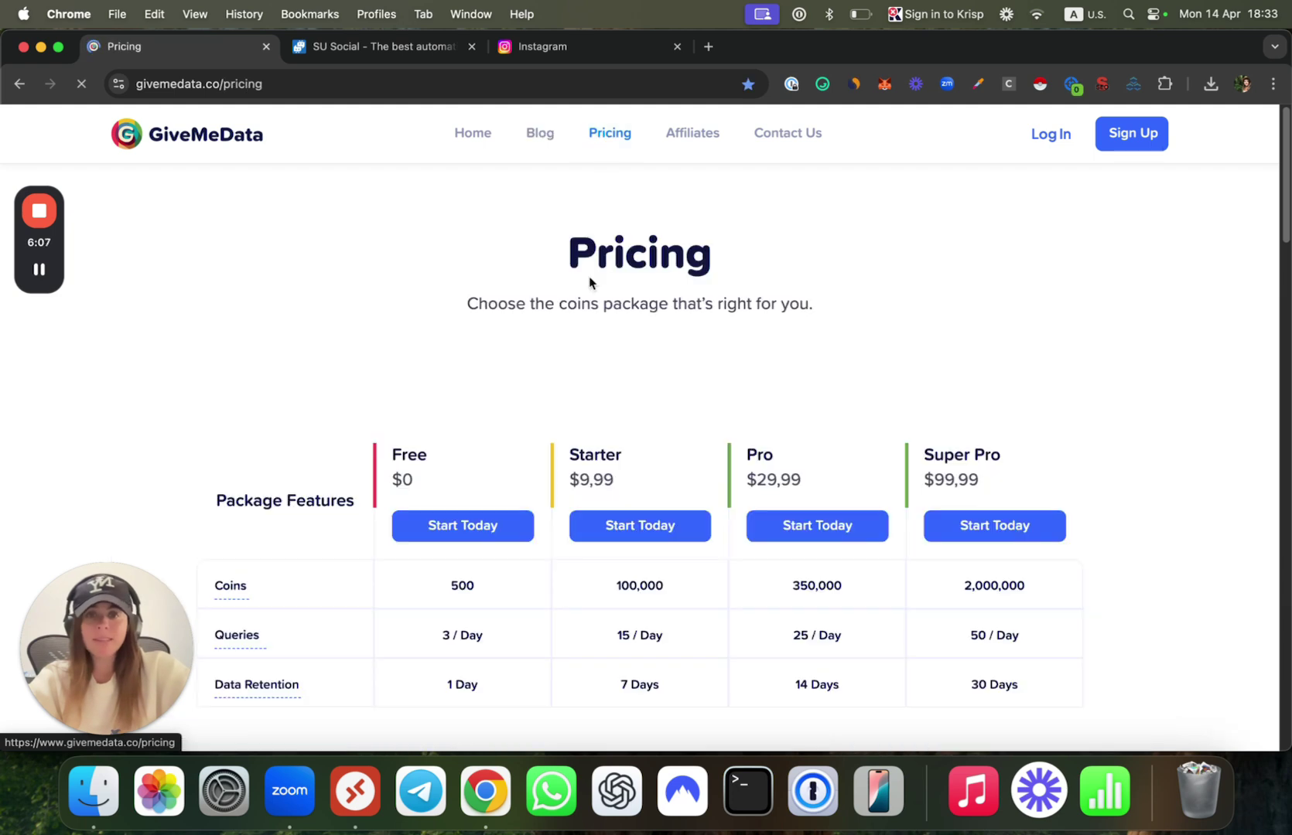
scroll(568, 511, down, 3)
scroll(541, 506, down, 1)
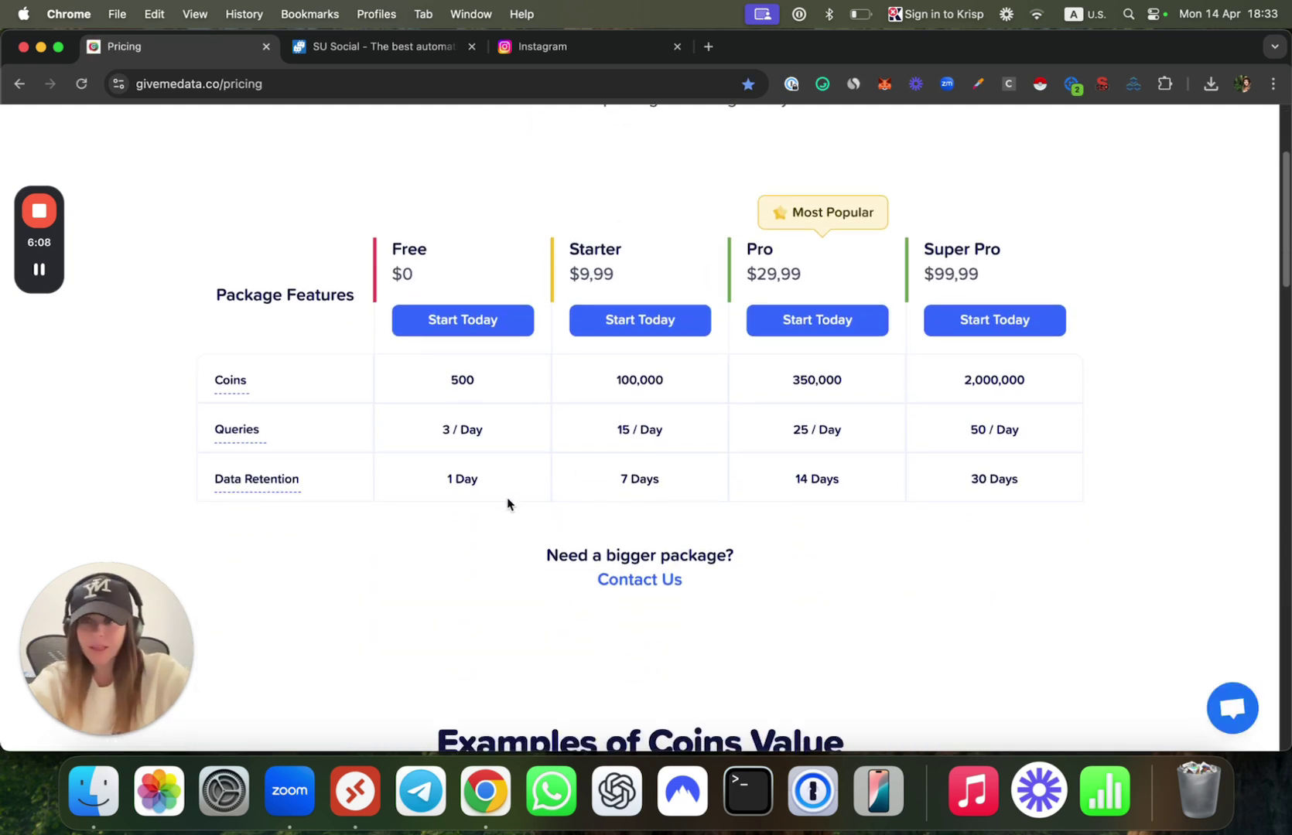
drag(643, 277, 570, 268)
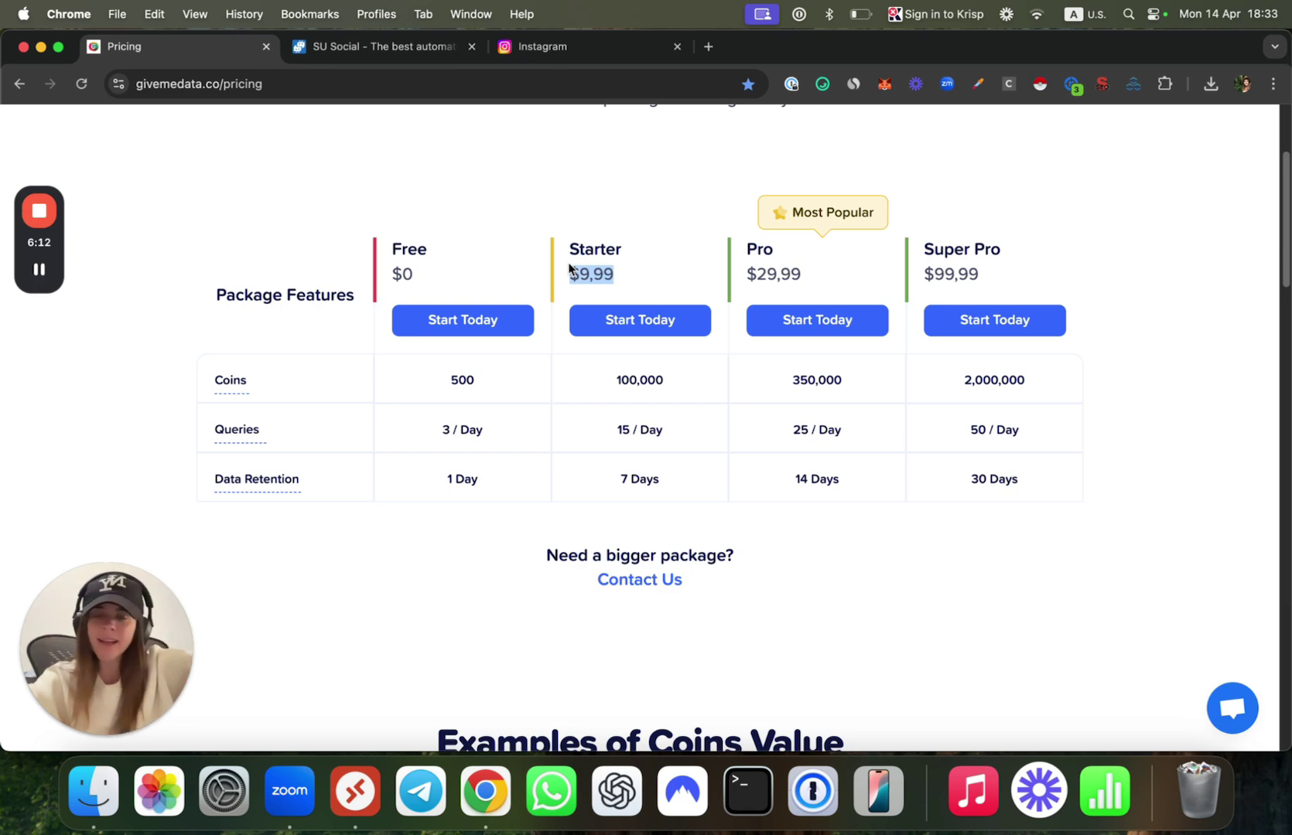
scroll(675, 376, up, 5)
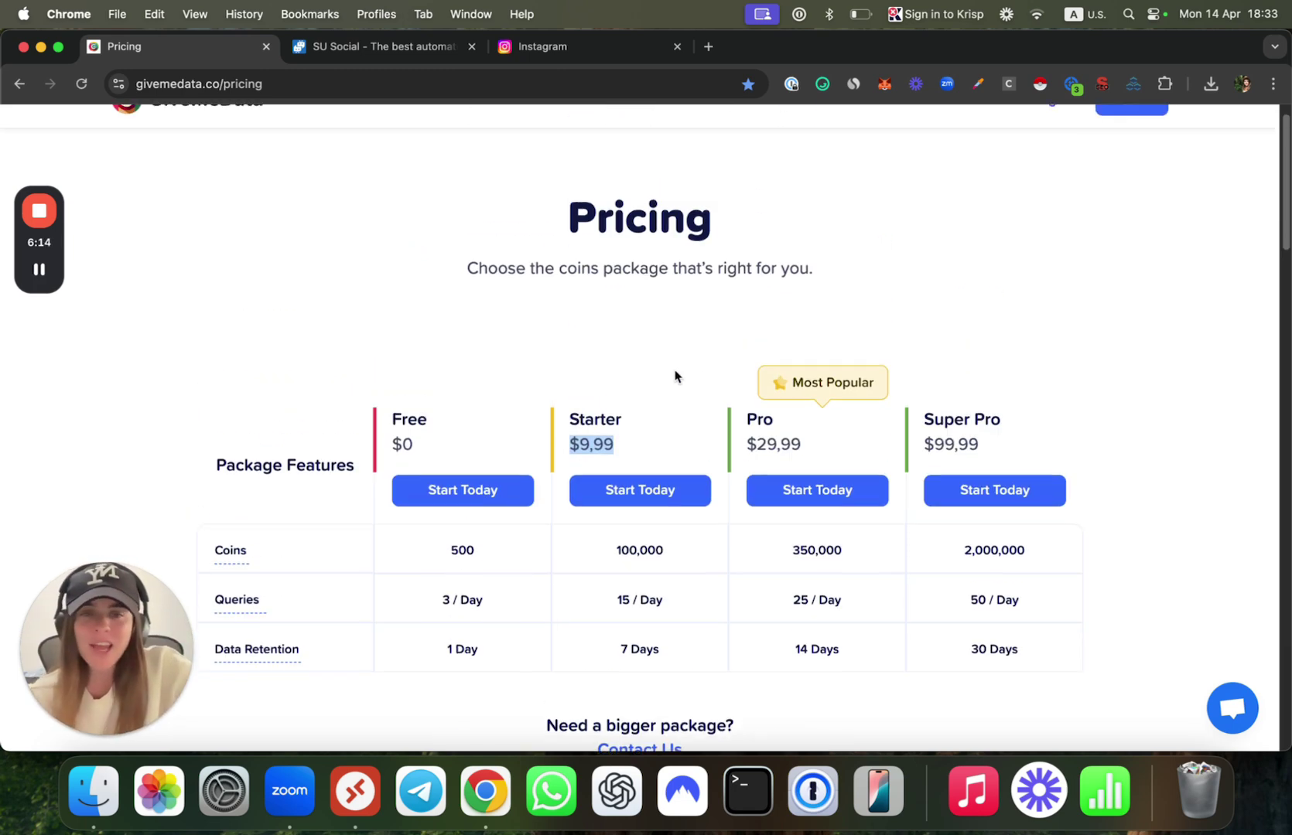
- Return to the GiveMeData home page and view the free sign-up offer and extractions preview
click(237, 135)
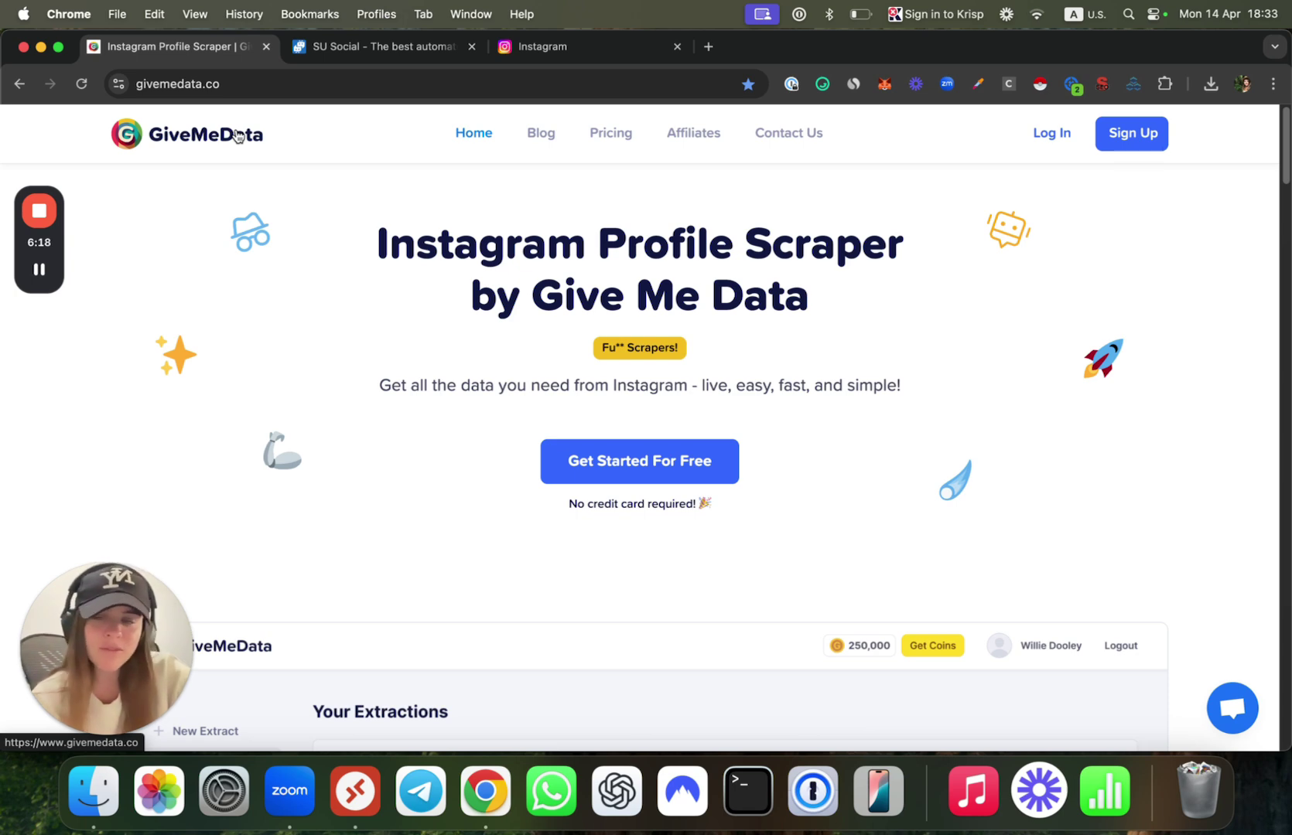
scroll(684, 320, down, 5)
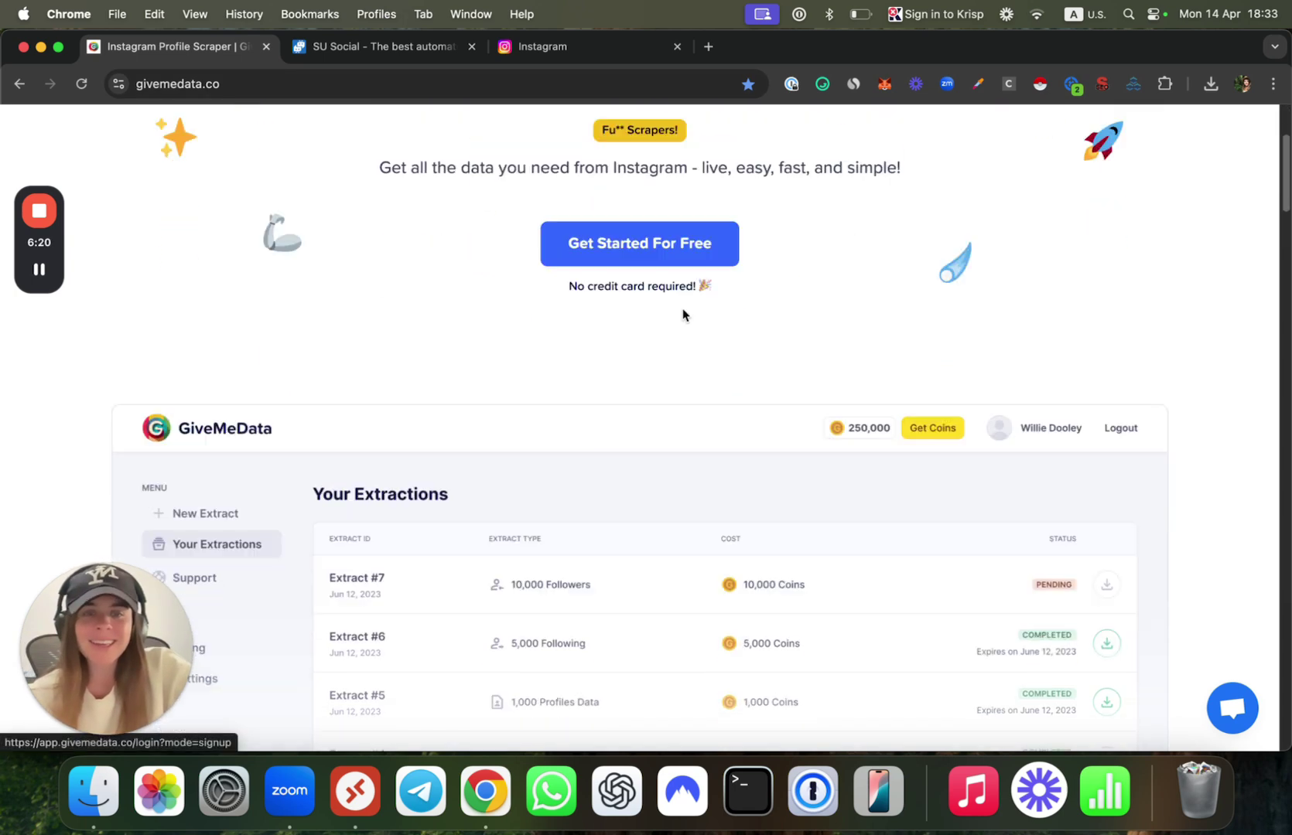